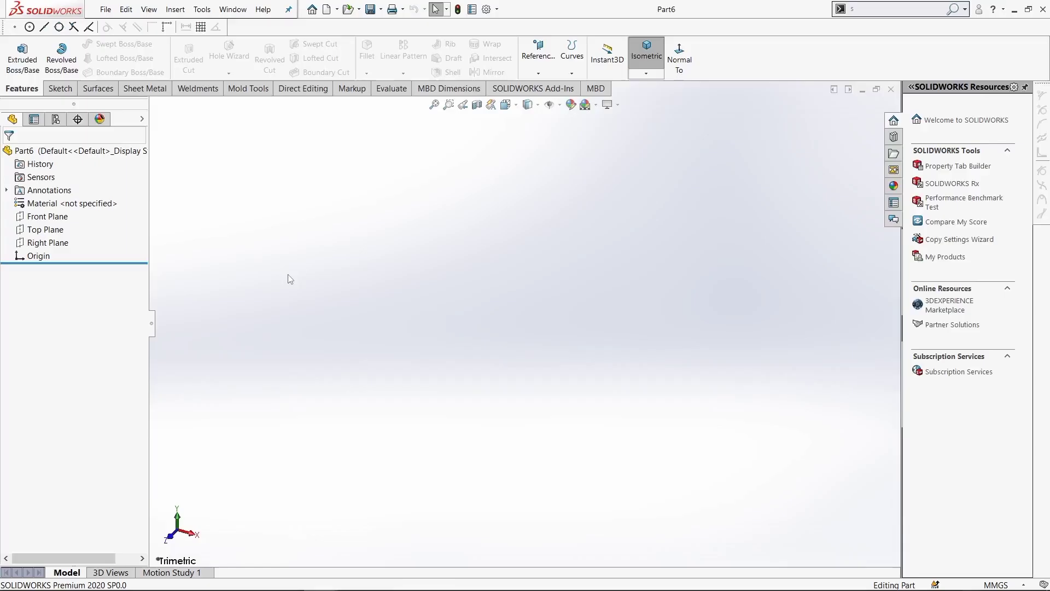
Start a sketch on the Right Plane and draw two circles centred on the origin.
{"action": "left_click", "coordinate": [60, 89]}
{"action": "left_click", "coordinate": [17, 52]}
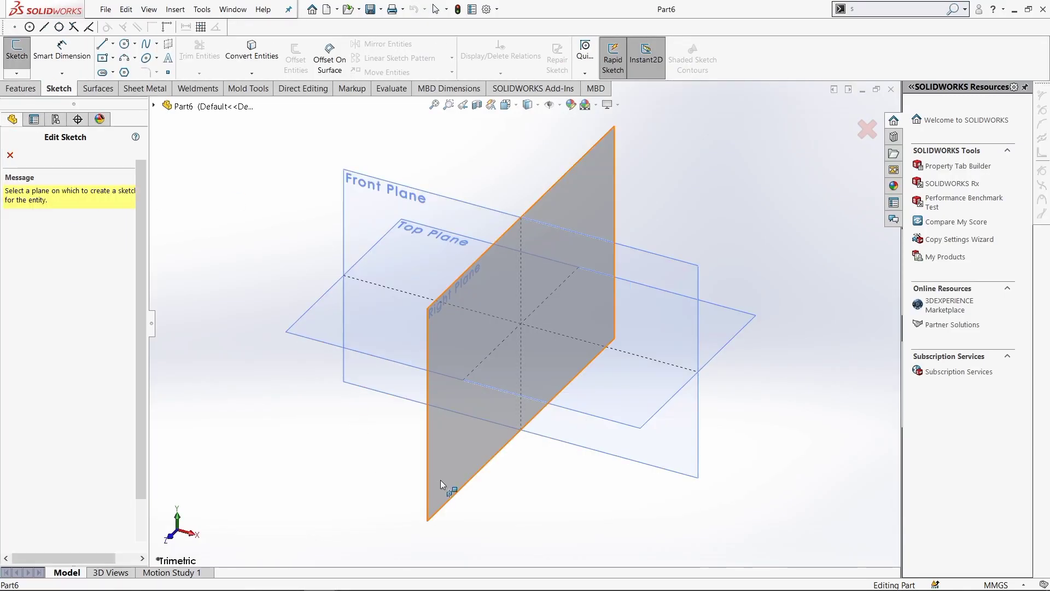
{"action": "left_click", "coordinate": [440, 480]}
{"action": "key", "text": "s"}
{"action": "left_click", "coordinate": [611, 424]}
{"action": "left_click", "coordinate": [525, 323]}
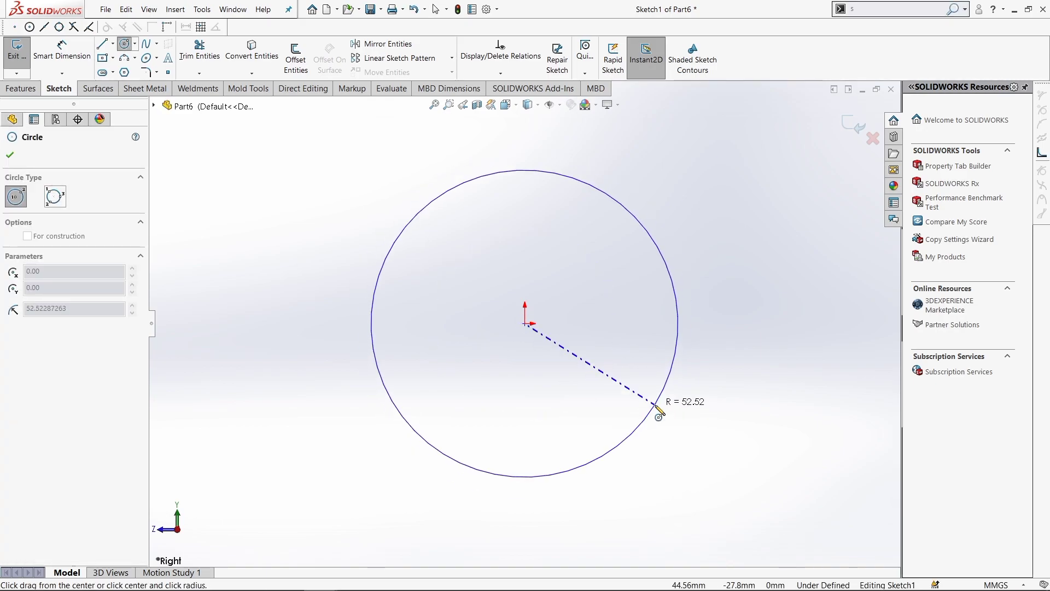
{"action": "left_click", "coordinate": [652, 408]}
{"action": "left_click", "coordinate": [524, 323]}
{"action": "left_click", "coordinate": [619, 385]}
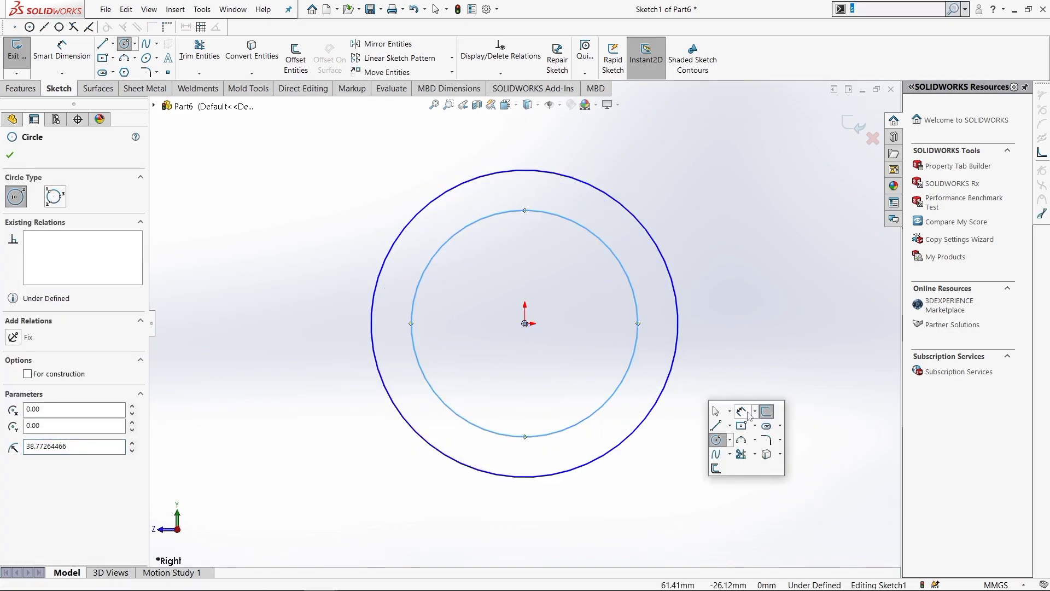
Dimension the outer circle Ø6.80 and the inner circle Ø4.80, then exit the sketch.
{"action": "key", "text": "d"}
{"action": "left_click", "coordinate": [676, 330]}
{"action": "left_click", "coordinate": [736, 344]}
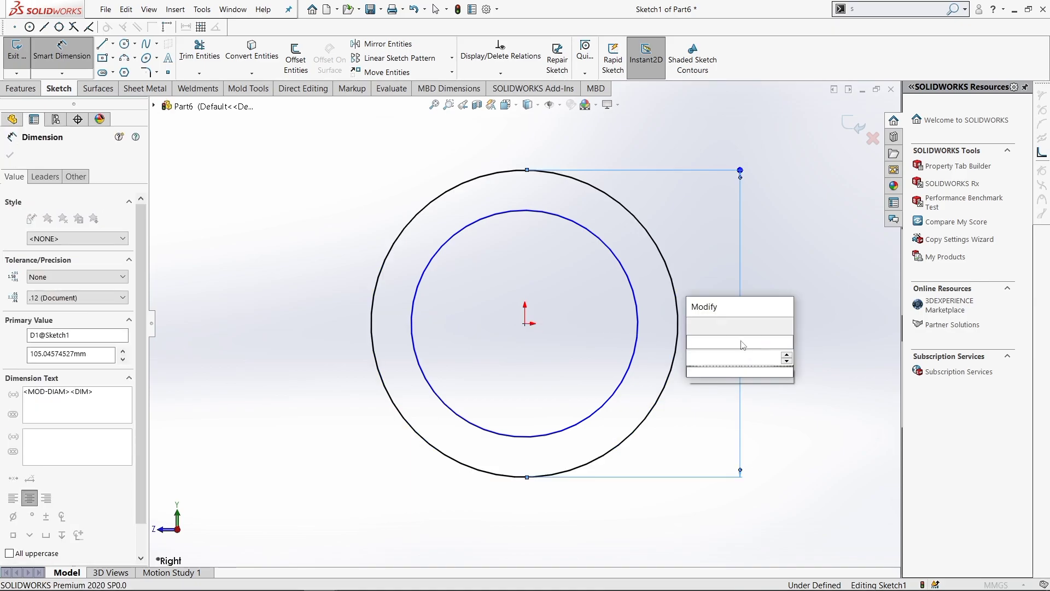
{"action": "type", "text": "6.80"}
{"action": "key", "text": "Return"}
{"action": "left_click", "coordinate": [637, 341]}
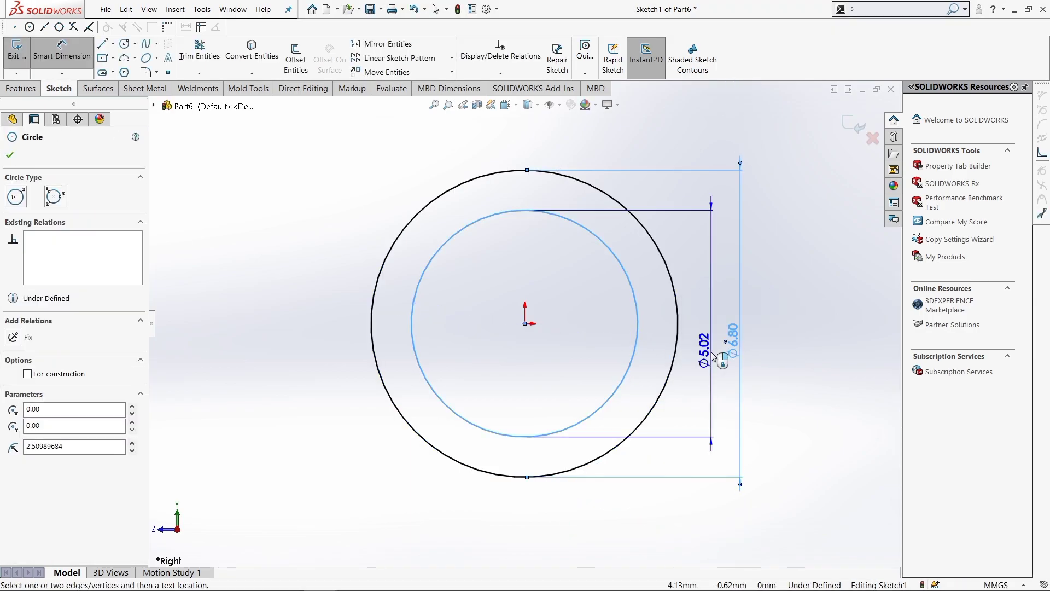
{"action": "left_click", "coordinate": [711, 357]}
{"action": "type", "text": "4.80"}
{"action": "key", "text": "Return"}
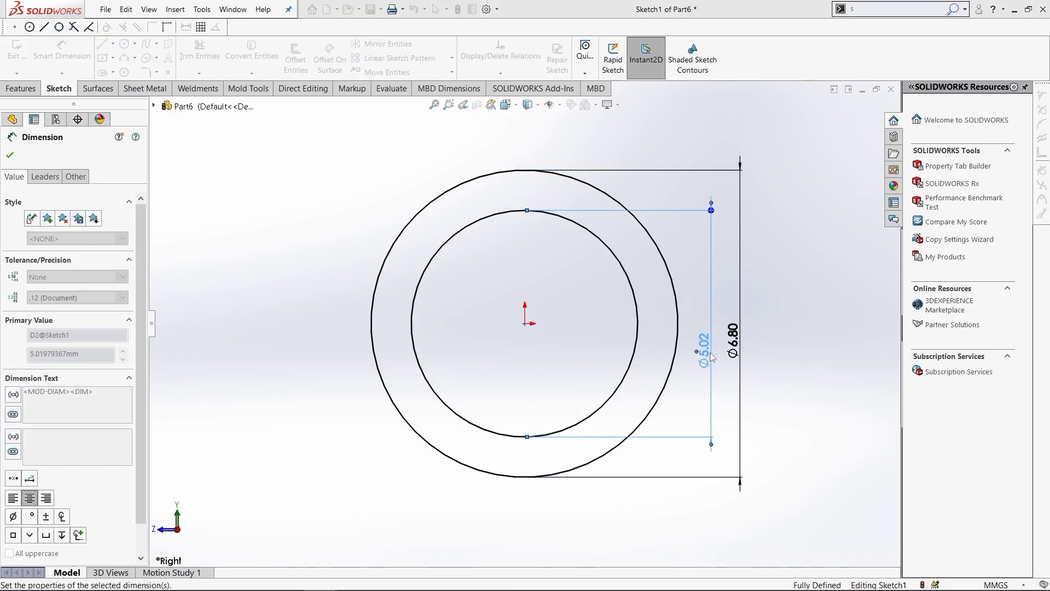
{"action": "key", "text": "Escape"}
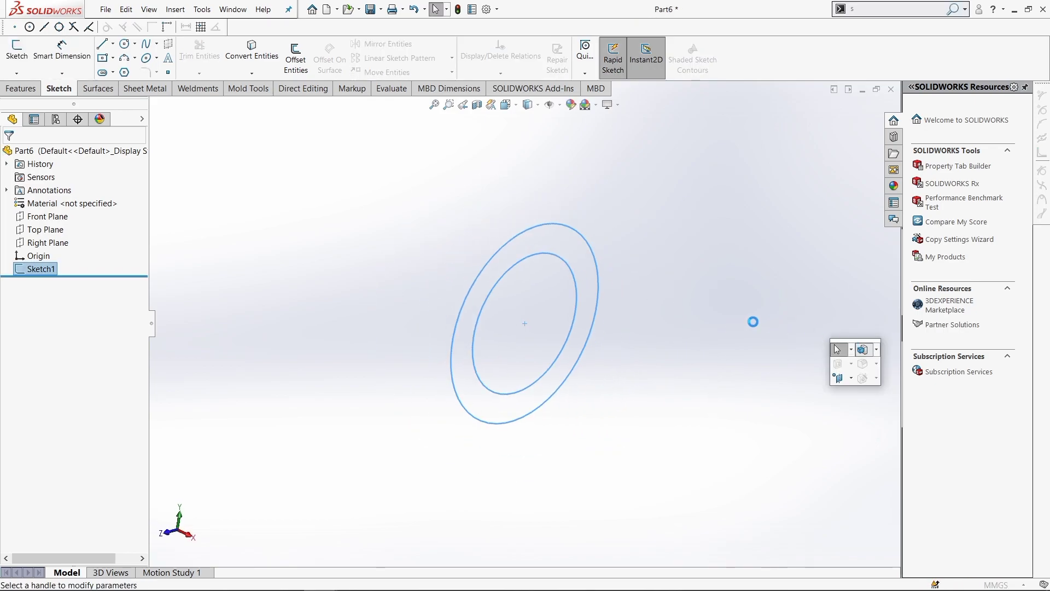
Extrude the ring sketch 16 mm Blind into a tube and apply the Plain White scene.
{"action": "type", "text": "16.00mm"}
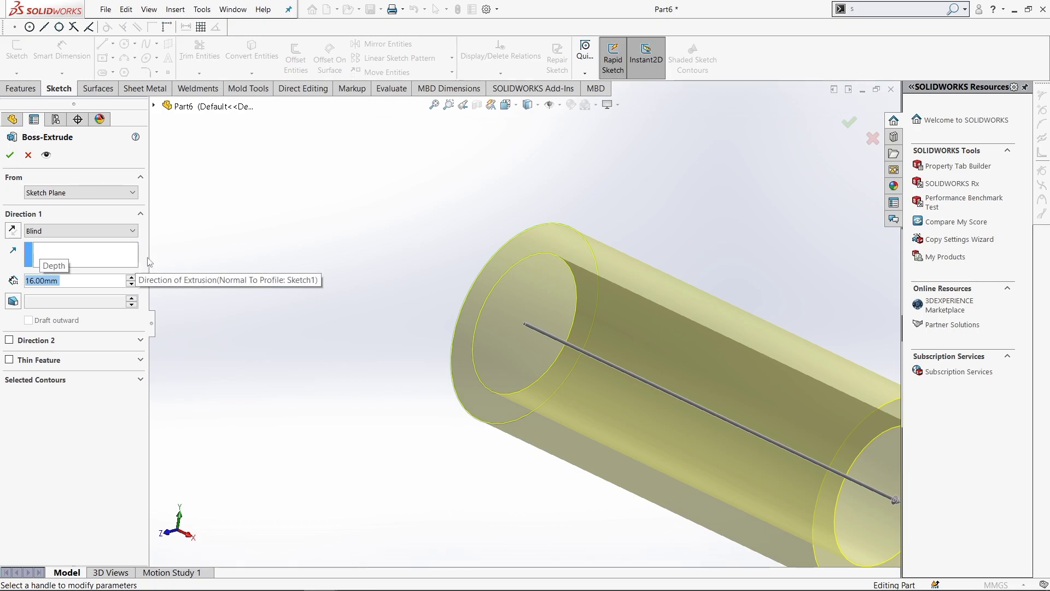
{"action": "key", "text": "Return"}
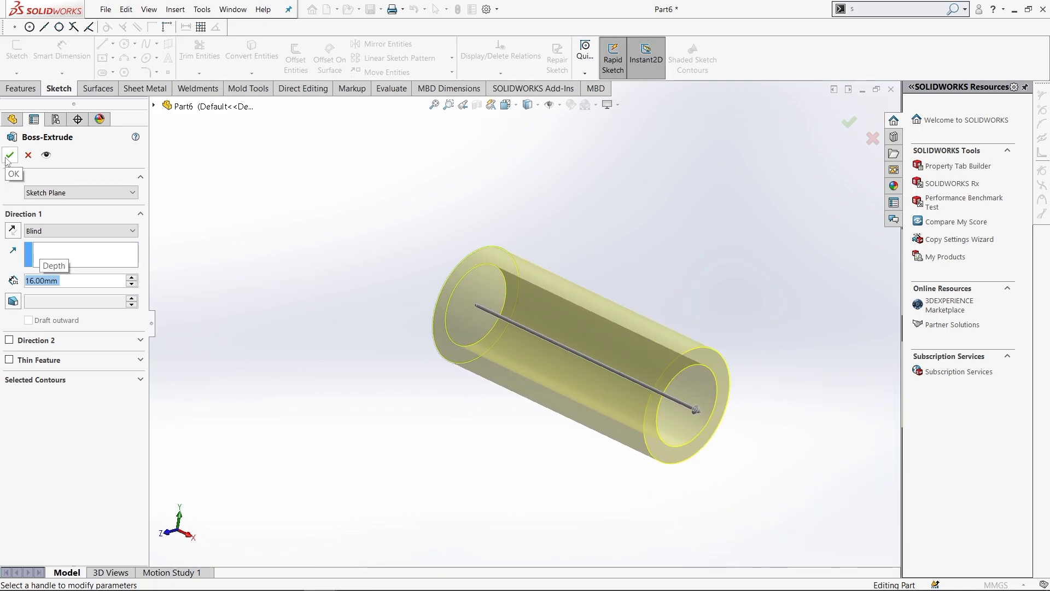
{"action": "left_click", "coordinate": [10, 156]}
{"action": "left_click", "coordinate": [618, 134]}
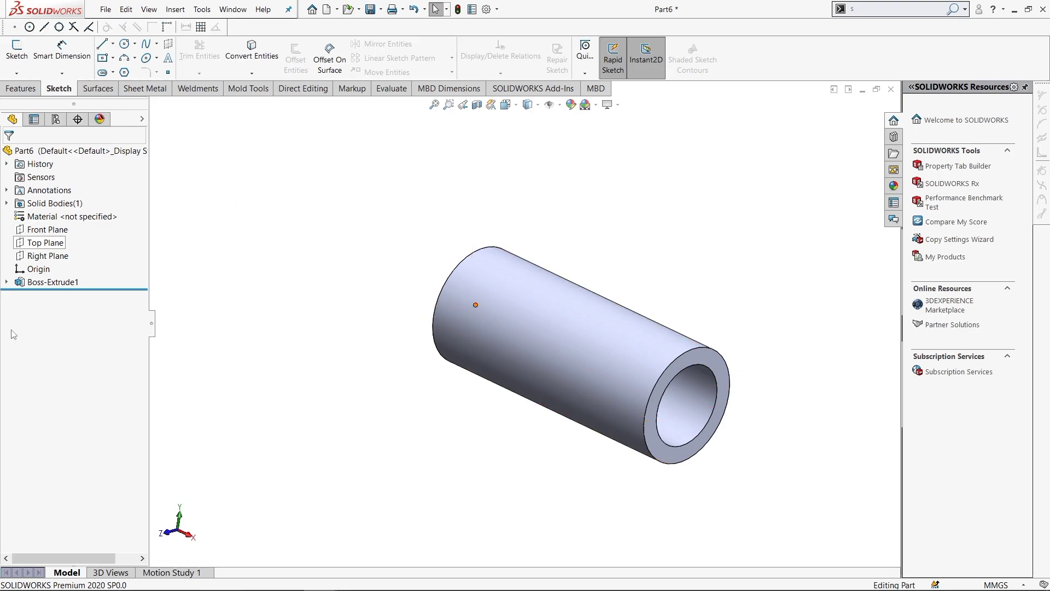
Start a Front Plane sketch with a vertical centerline rising from the tube's middle.
{"action": "left_click", "coordinate": [48, 229]}
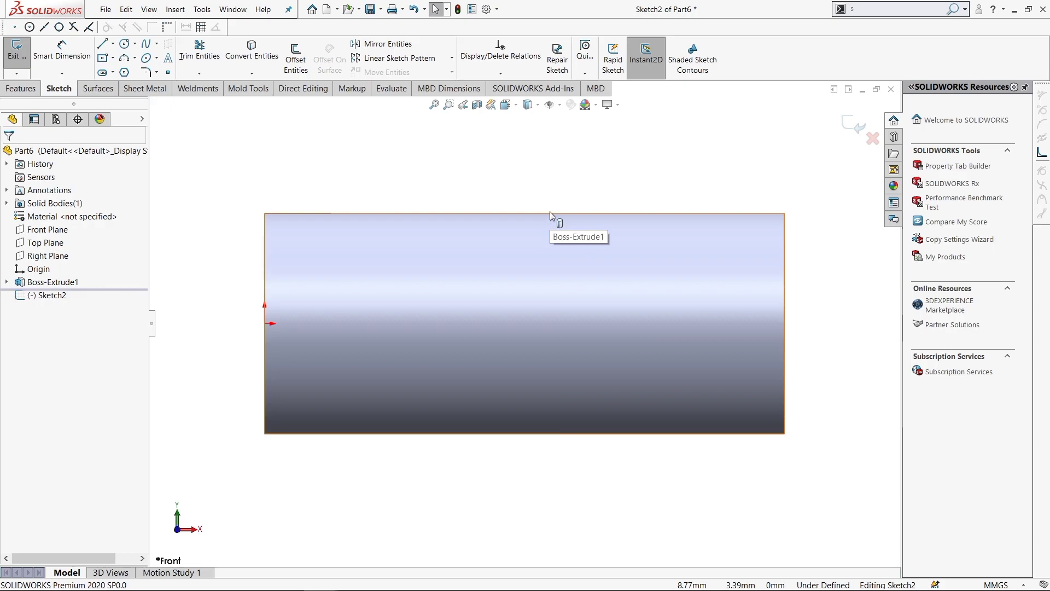
{"action": "left_click", "coordinate": [113, 44]}
{"action": "left_click", "coordinate": [128, 68]}
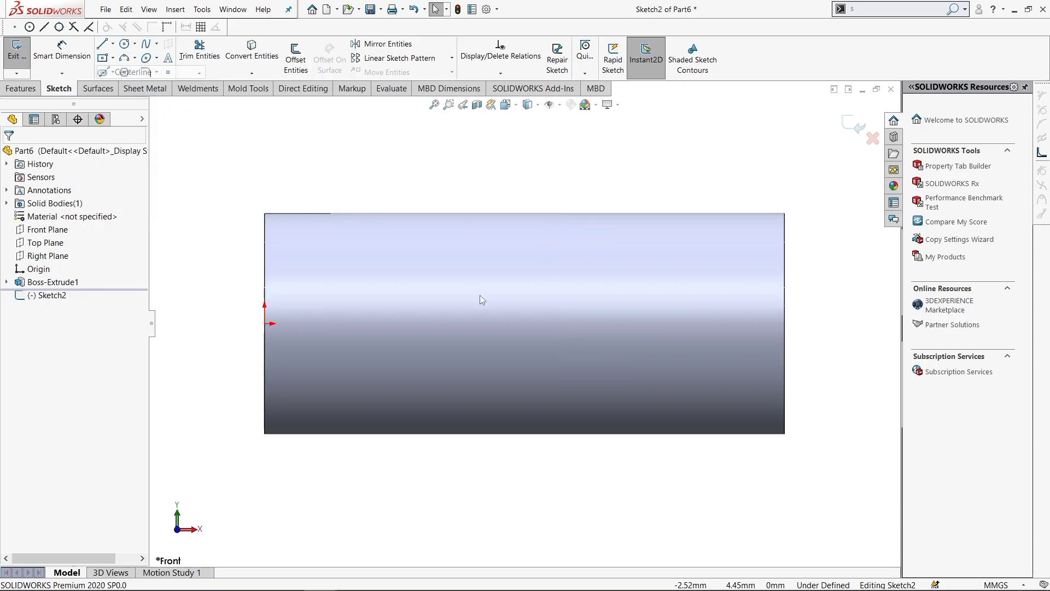
{"action": "left_click_drag", "start_coordinate": [528, 323], "coordinate": [528, 271]}
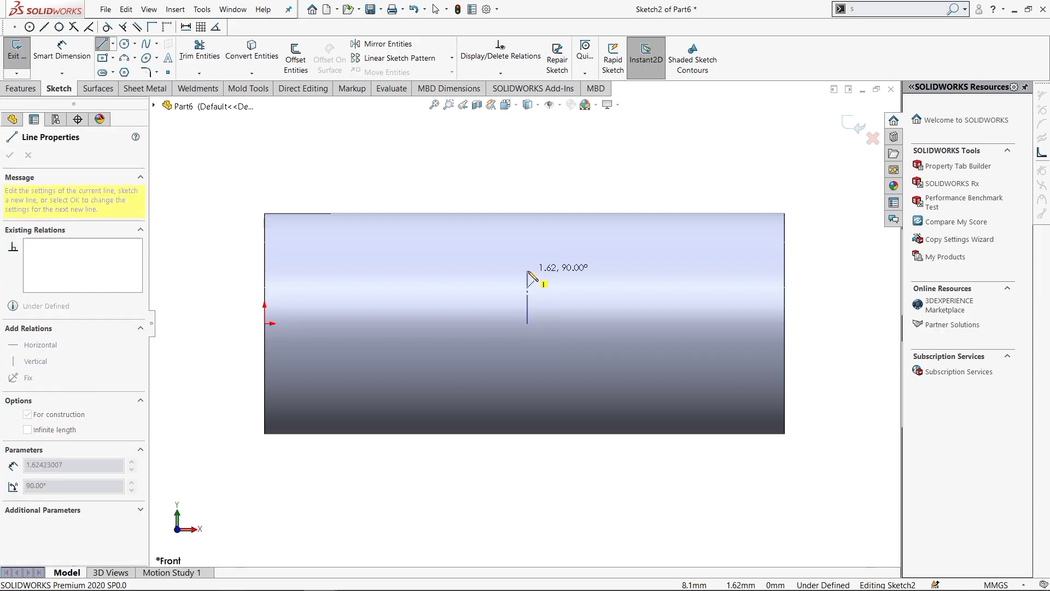
Draw a narrow closed rectangle on the tube with the Line tool.
{"action": "key", "text": "s"}
{"action": "left_click", "coordinate": [606, 325]}
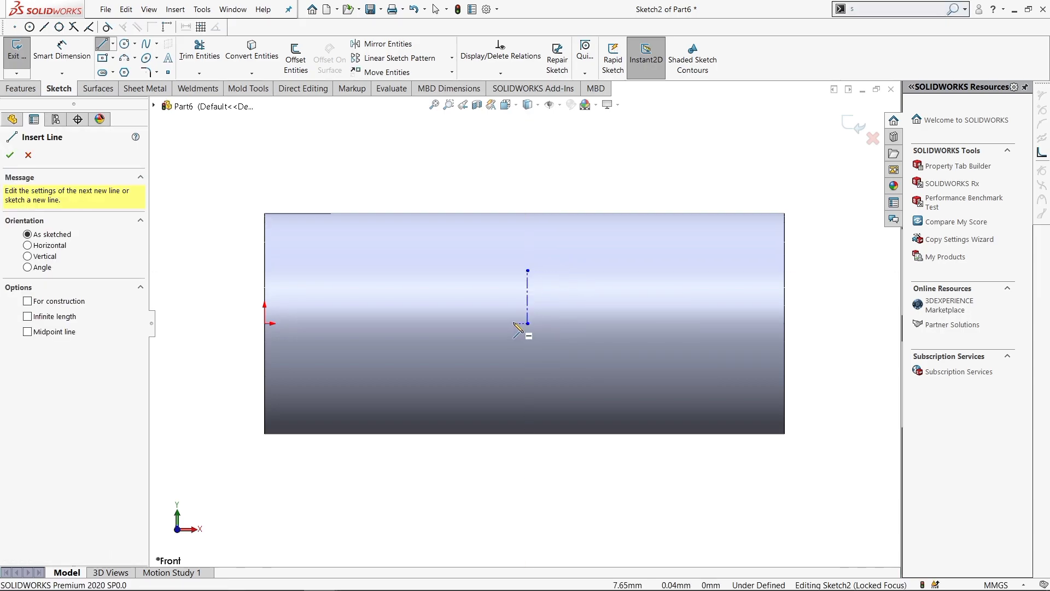
{"action": "left_click", "coordinate": [512, 323]}
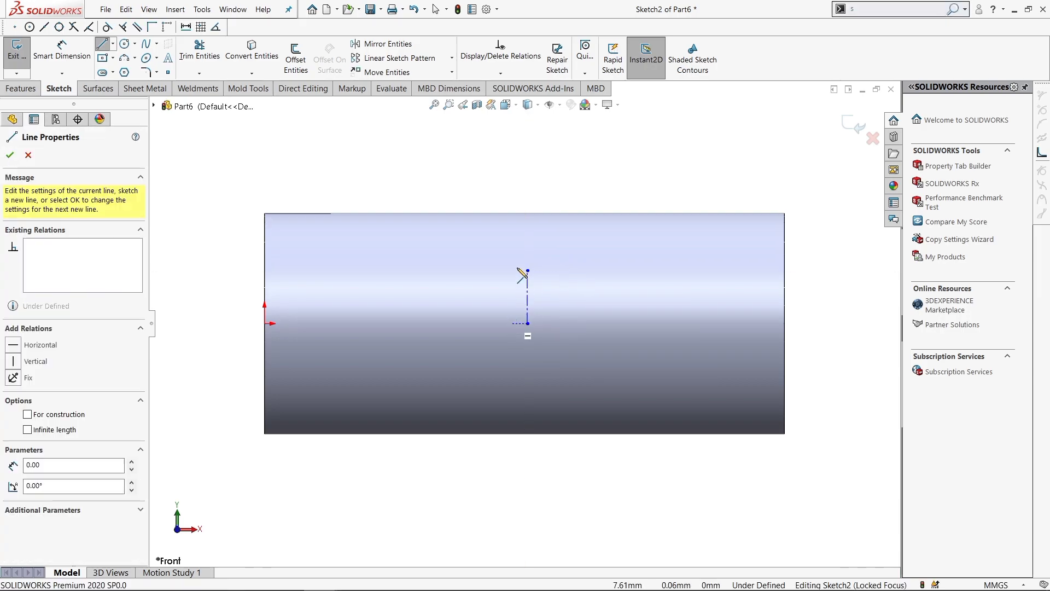
{"action": "left_click", "coordinate": [546, 263]}
{"action": "left_click", "coordinate": [546, 323]}
{"action": "left_click", "coordinate": [512, 324]}
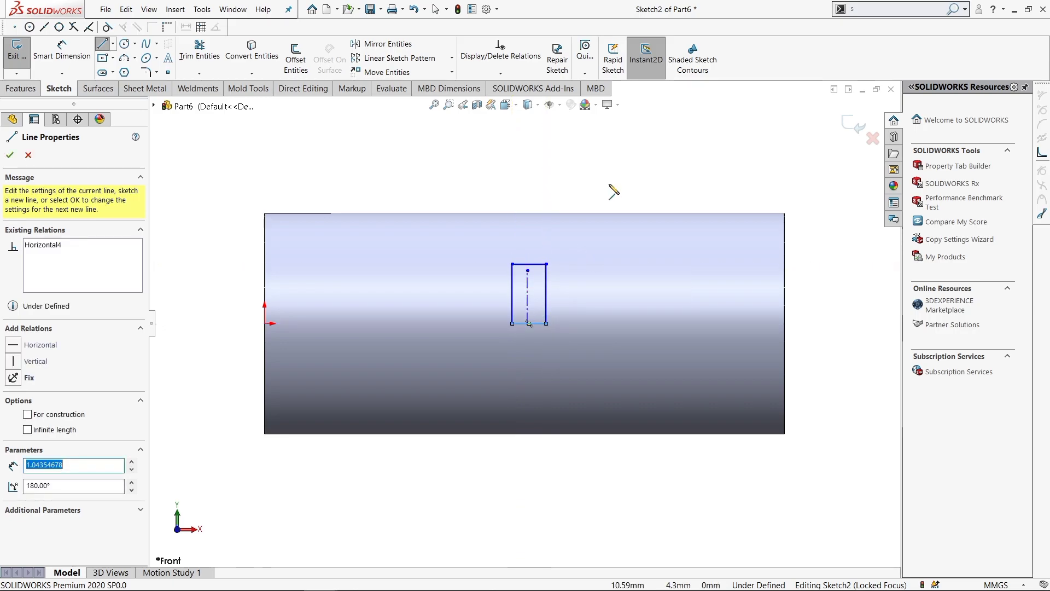
{"action": "key", "text": "Escape"}
Delete the first centerline and clear the edge selection.
{"action": "key", "text": "s"}
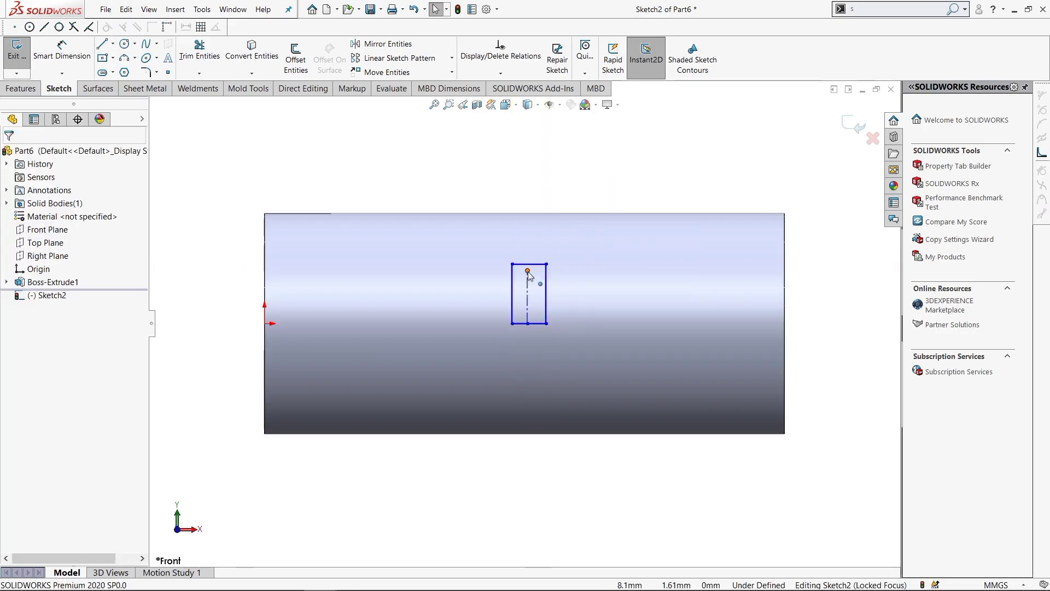
{"action": "left_click", "coordinate": [527, 270]}
{"action": "key", "text": "Delete"}
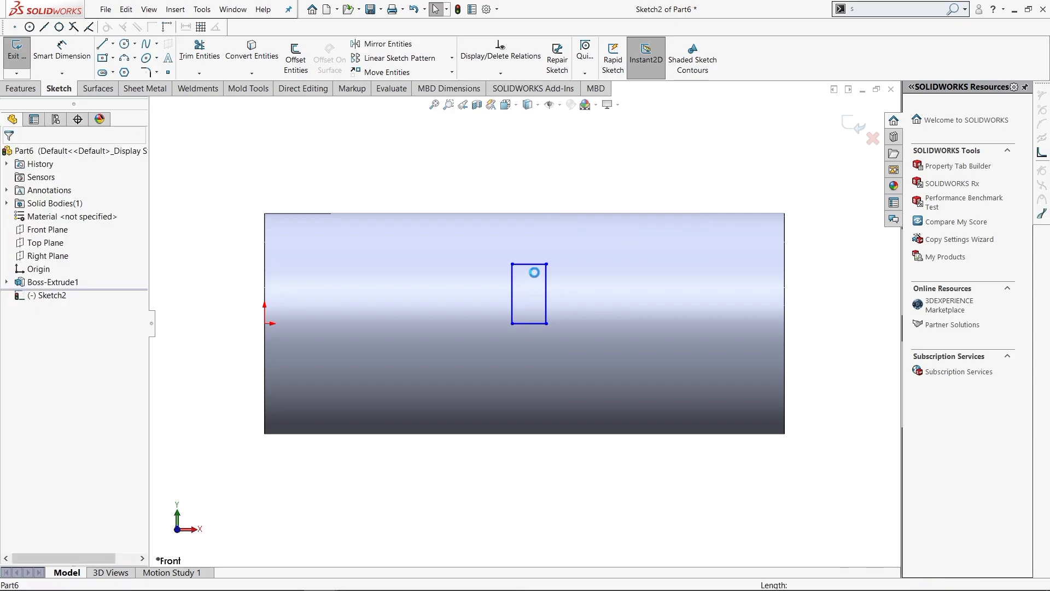
{"action": "left_click", "coordinate": [528, 215]}
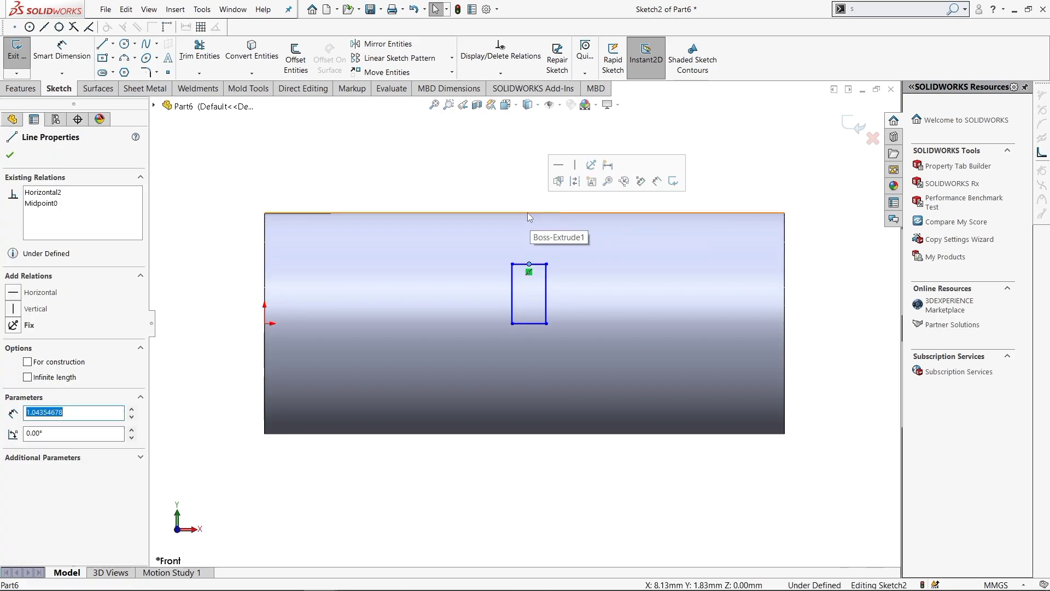
{"action": "key", "text": "Escape"}
Draw a centerline from the tube's top edge to the rectangle's top middle and make it vertical.
{"action": "key", "text": "s"}
{"action": "left_click", "coordinate": [580, 224]}
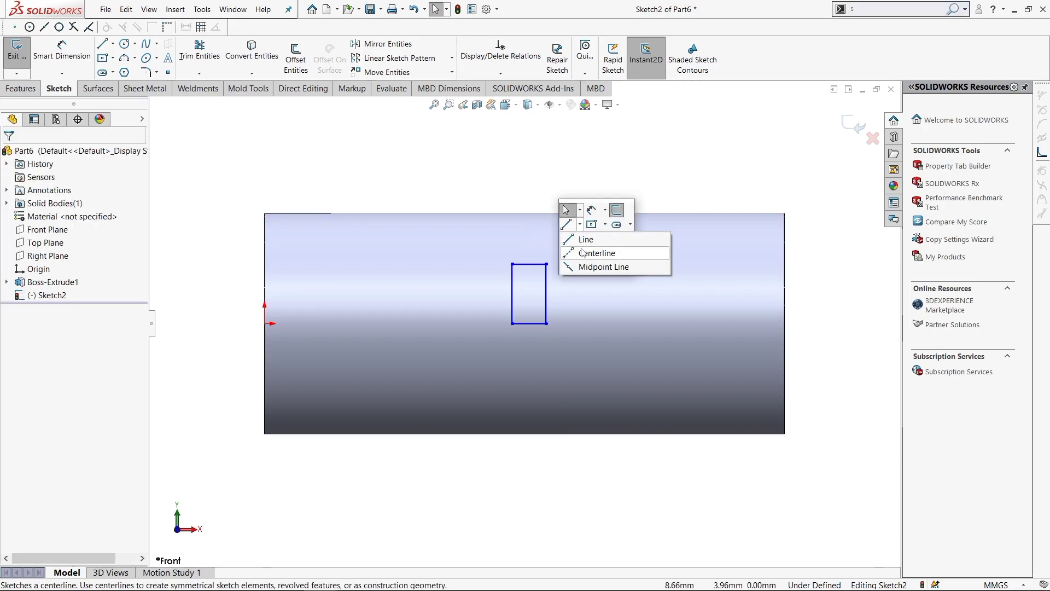
{"action": "left_click", "coordinate": [596, 253]}
{"action": "left_click", "coordinate": [525, 213]}
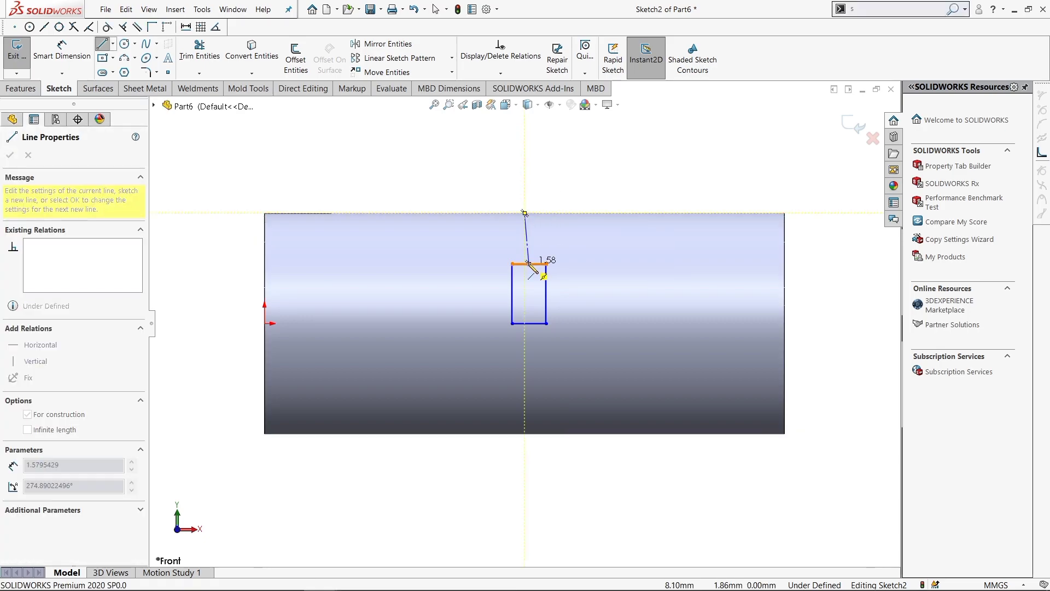
{"action": "left_click", "coordinate": [529, 264]}
{"action": "key", "text": "Escape"}
{"action": "left_click", "coordinate": [526, 235]}
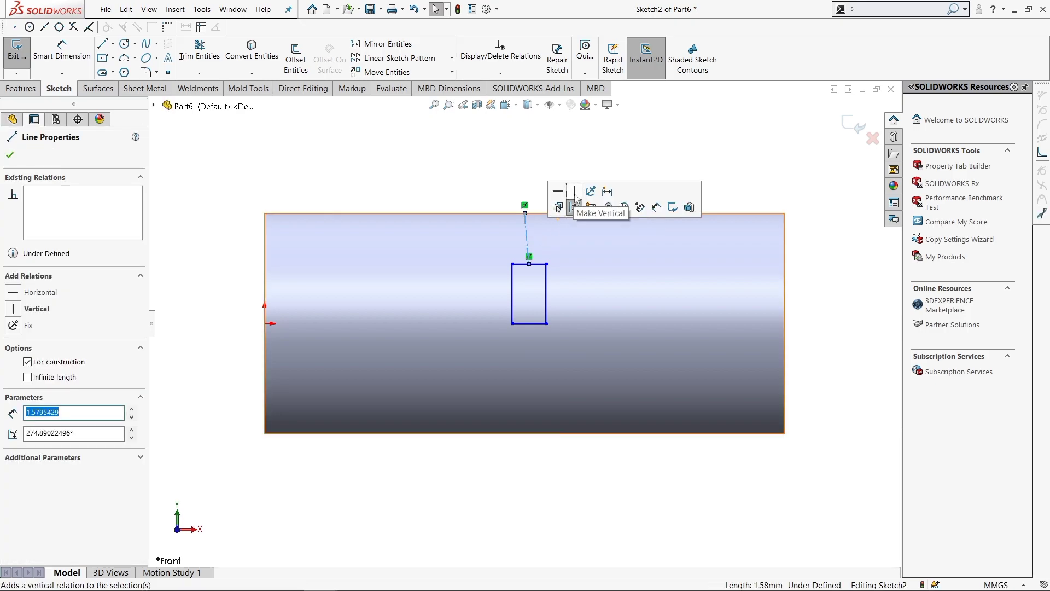
{"action": "left_click", "coordinate": [564, 204]}
Dimension the rectangle's right edge offset from the centerline.
{"action": "left_click", "coordinate": [556, 254]}
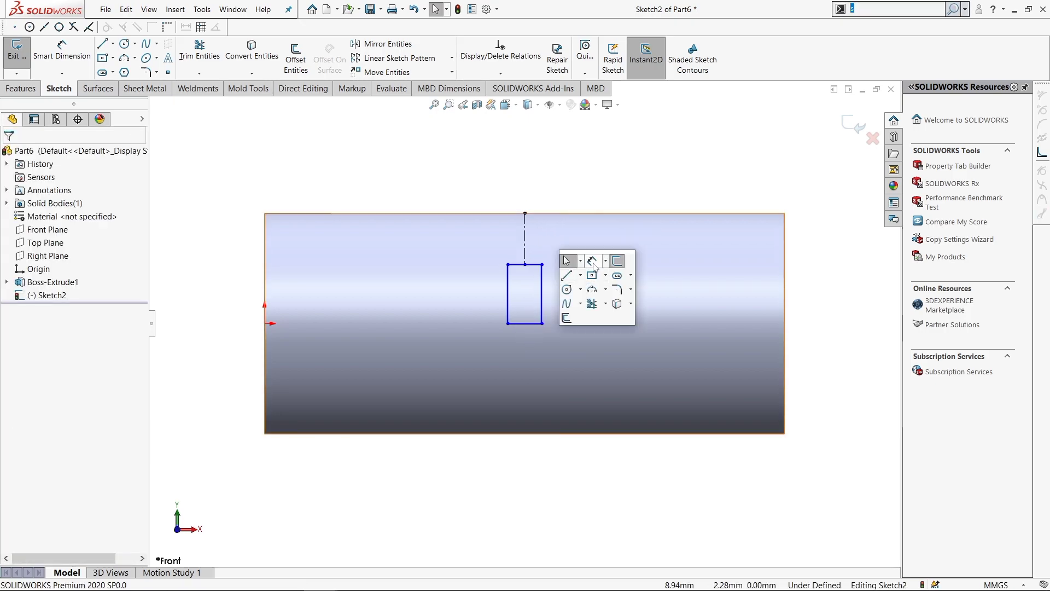
{"action": "left_click", "coordinate": [542, 290]}
{"action": "left_click", "coordinate": [525, 241]}
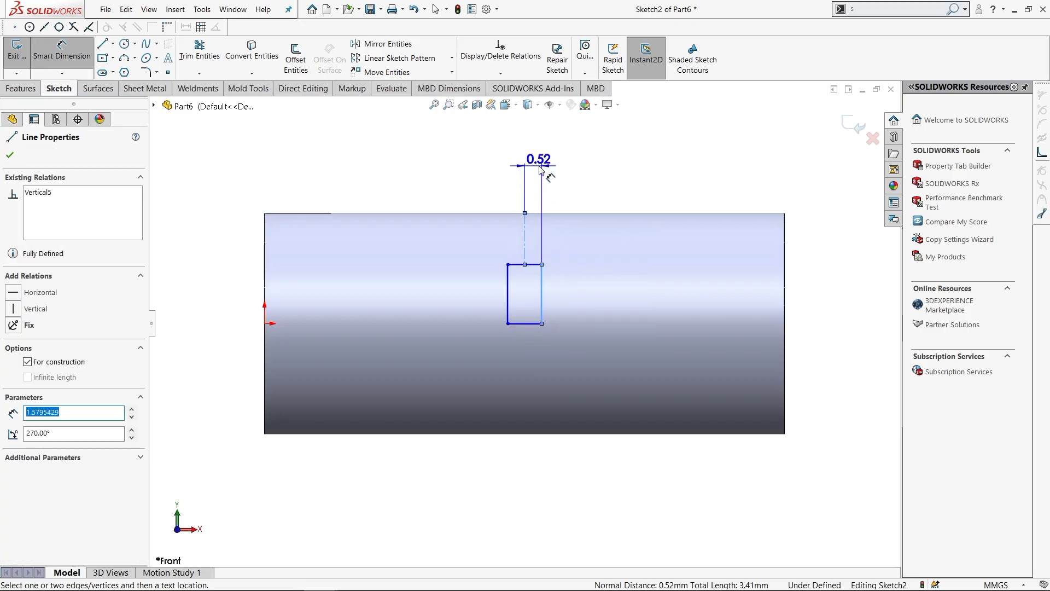
{"action": "left_click", "coordinate": [539, 169]}
{"action": "key", "text": "Return"}
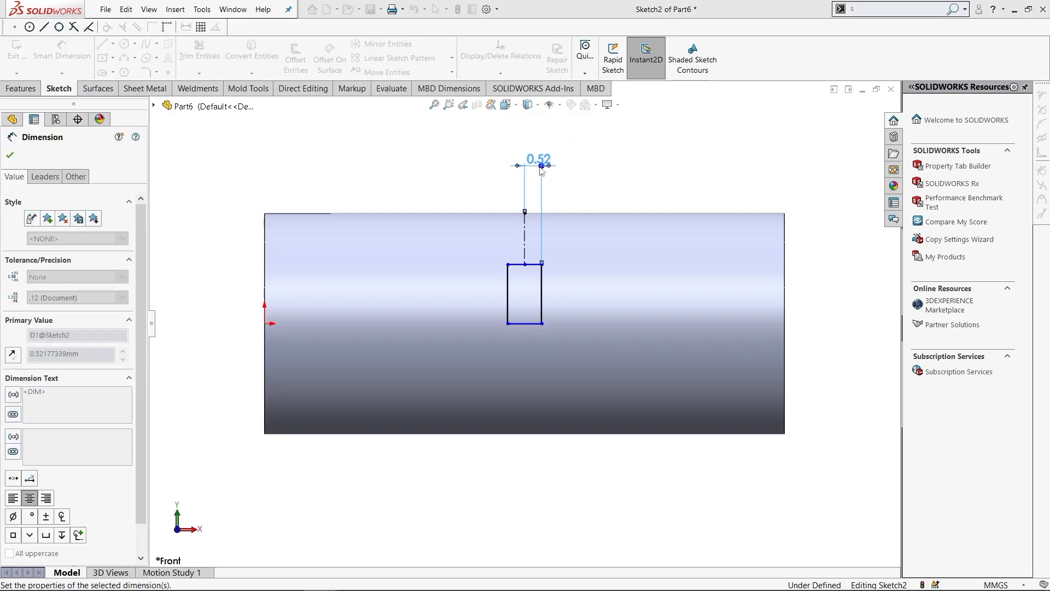
Add the rectangle's bottom-width dimension, discarding a stray angle dimension and redundancy prompt.
{"action": "left_click", "coordinate": [526, 329]}
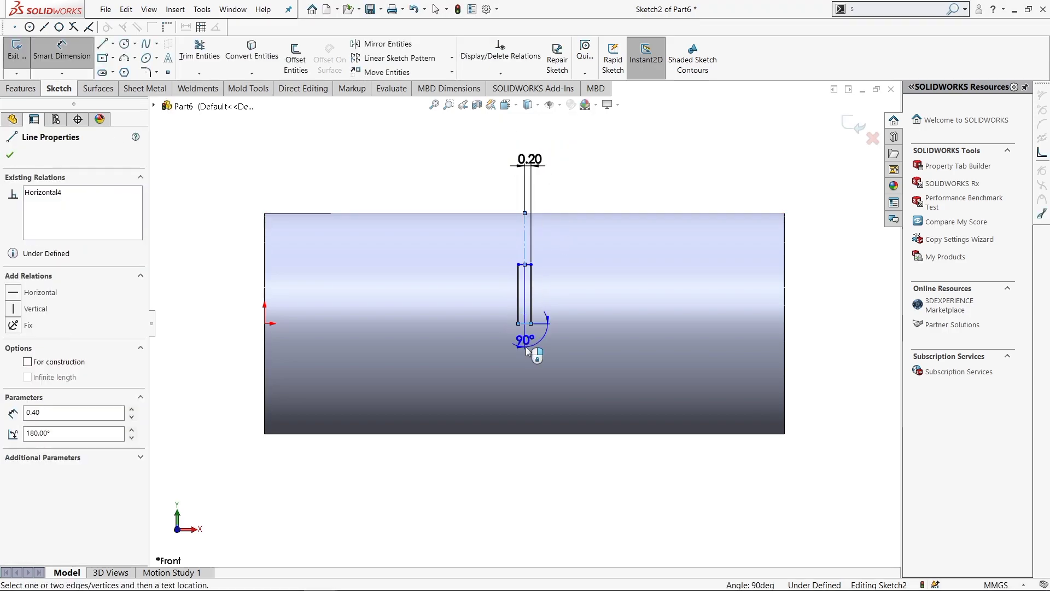
{"action": "left_click", "coordinate": [607, 312]}
{"action": "scroll", "coordinate": [531, 326], "scroll_direction": "down", "scroll_amount": 3}
{"action": "scroll", "coordinate": [530, 325], "scroll_direction": "down", "scroll_amount": 2}
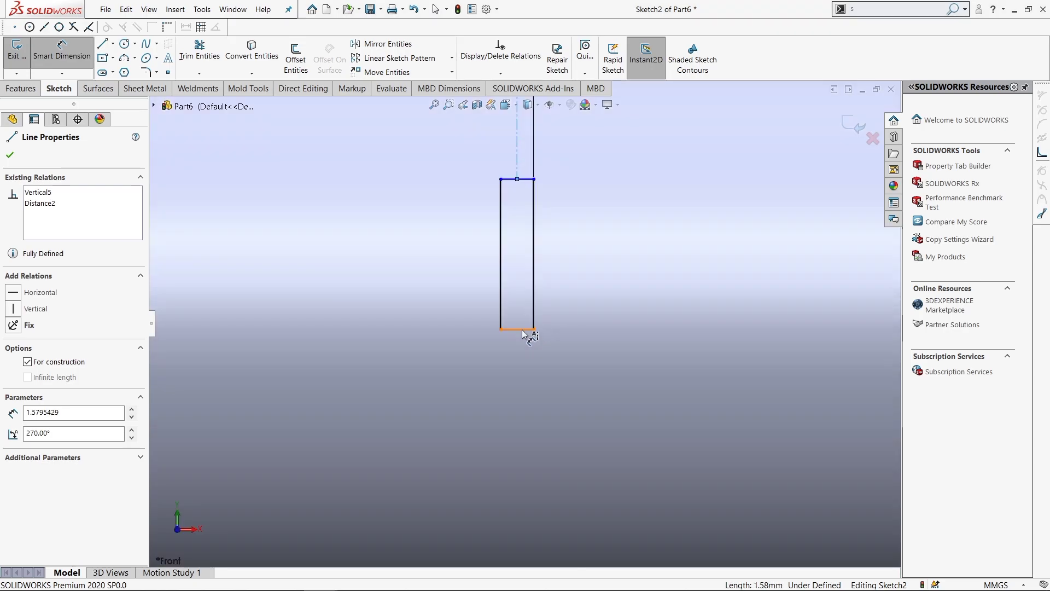
{"action": "key", "text": "Escape"}
{"action": "left_click", "coordinate": [519, 335]}
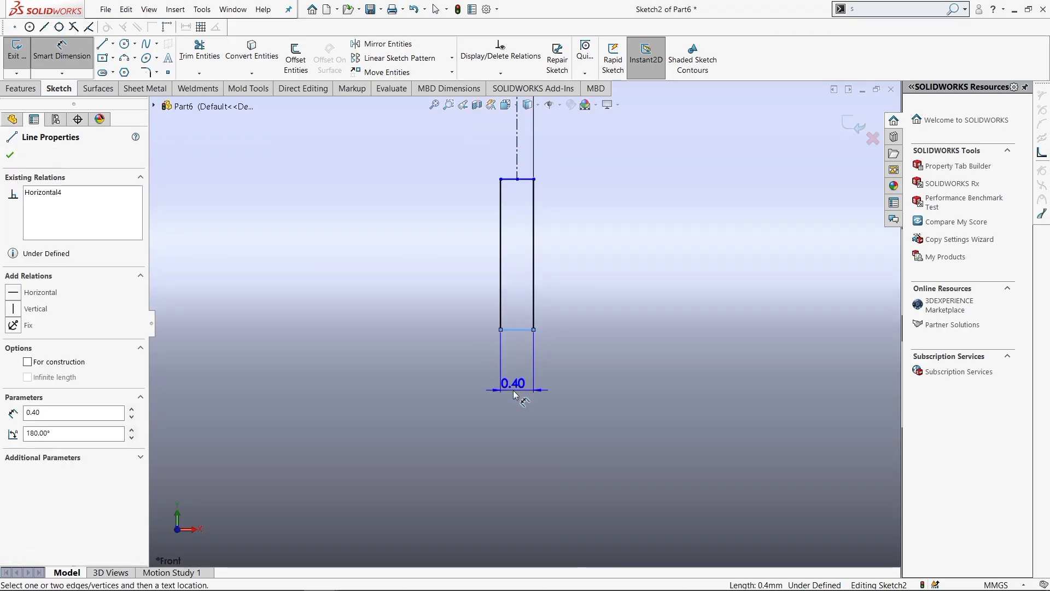
{"action": "left_click", "coordinate": [519, 377]}
{"action": "left_click", "coordinate": [609, 338]}
{"action": "key", "text": "Escape"}
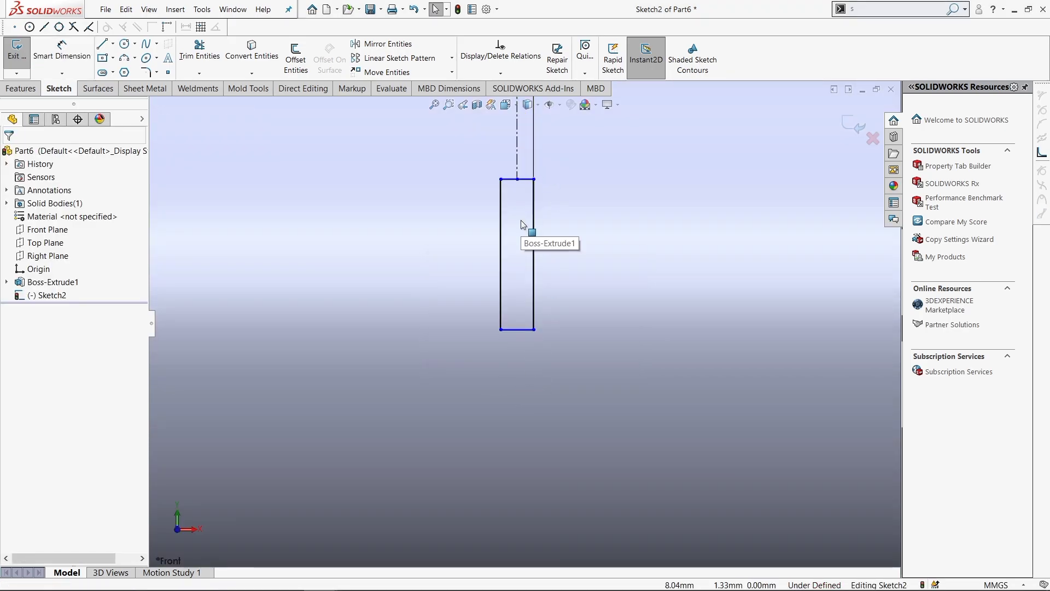
Select the rectangle's corner and the origin, then drag the bottom edge upward.
{"action": "scroll", "coordinate": [546, 257], "scroll_direction": "up", "scroll_amount": 3}
{"action": "scroll", "coordinate": [513, 333], "scroll_direction": "down", "scroll_amount": 1}
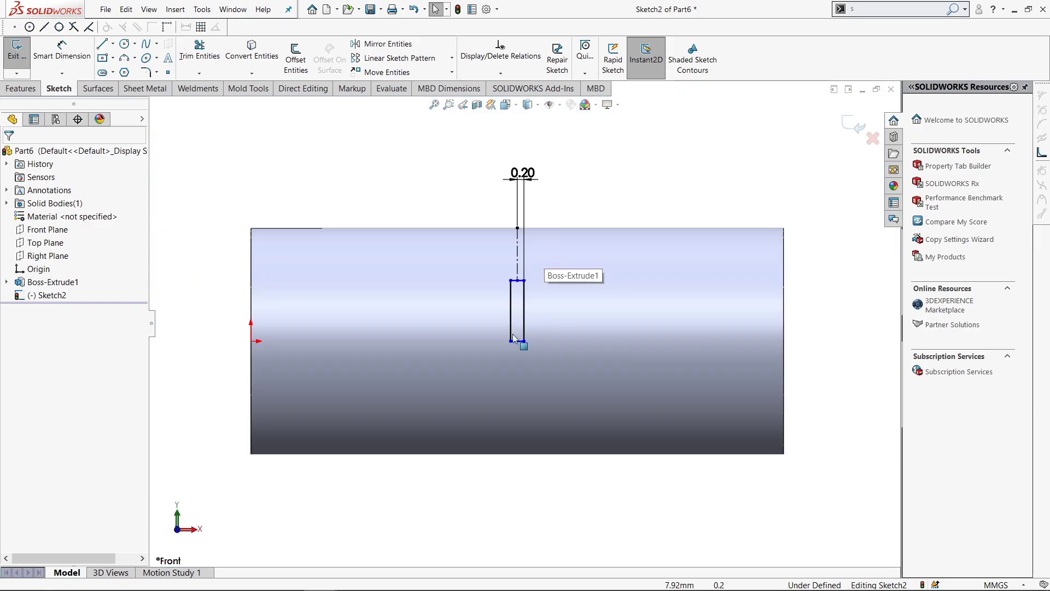
{"action": "scroll", "coordinate": [546, 342], "scroll_direction": "down", "scroll_amount": 1}
{"action": "left_click", "coordinate": [528, 340]}
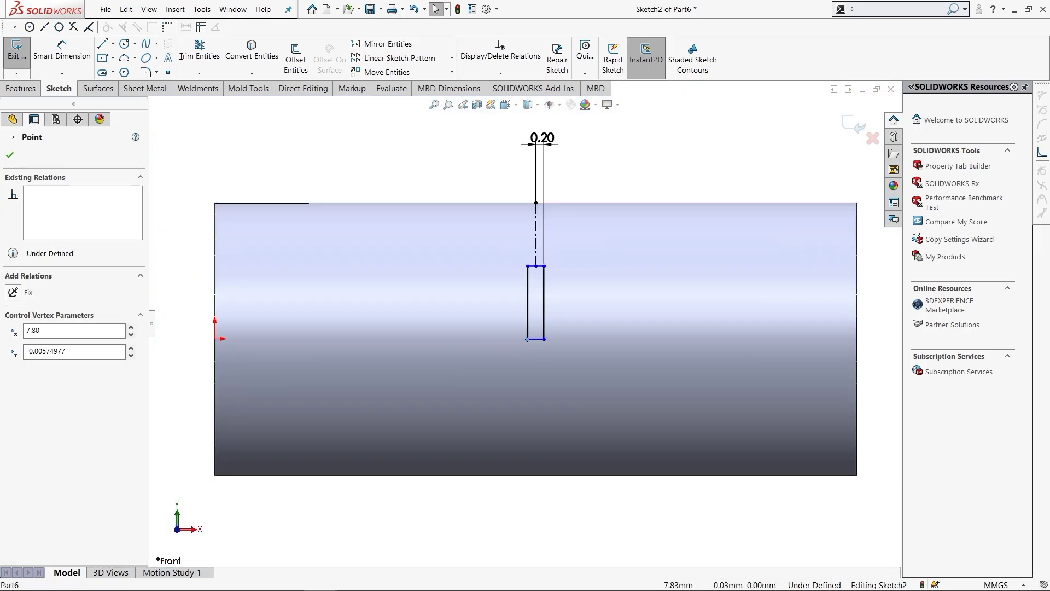
{"action": "left_click", "coordinate": [216, 339], "text": "ctrl"}
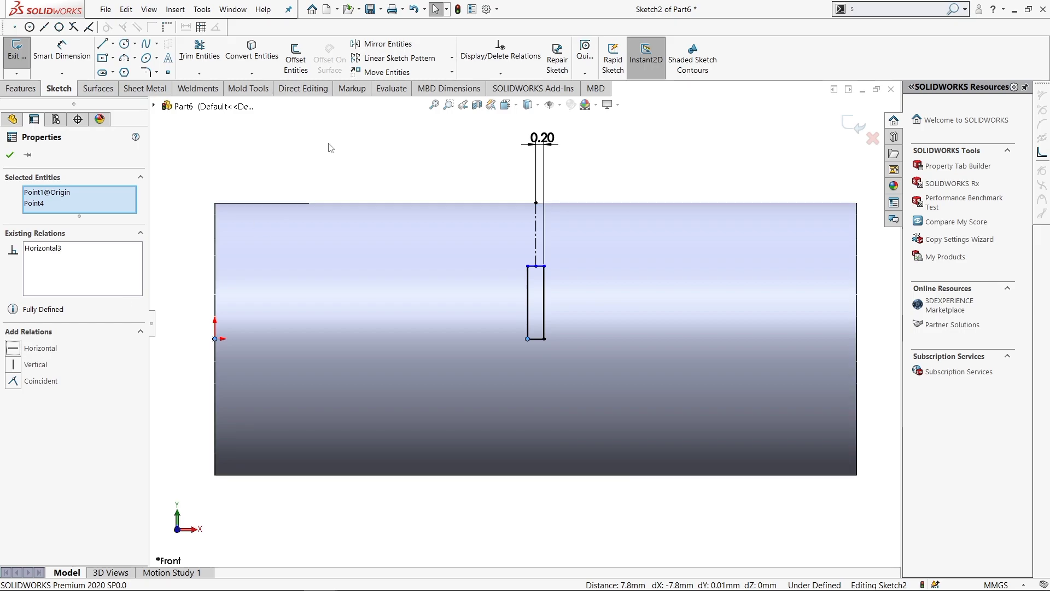
{"action": "key", "text": "Escape"}
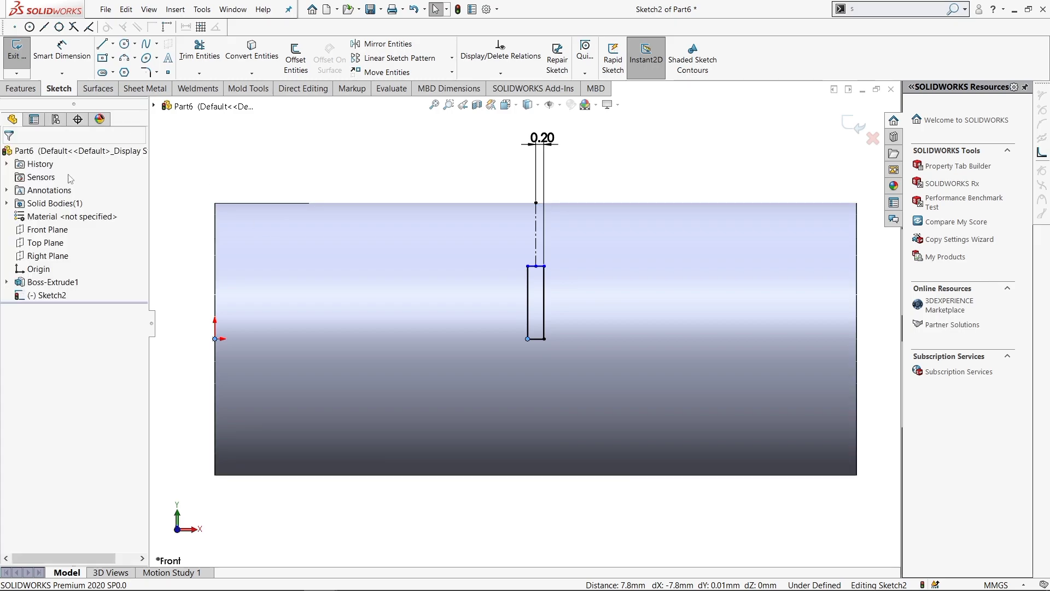
{"action": "key", "text": "s"}
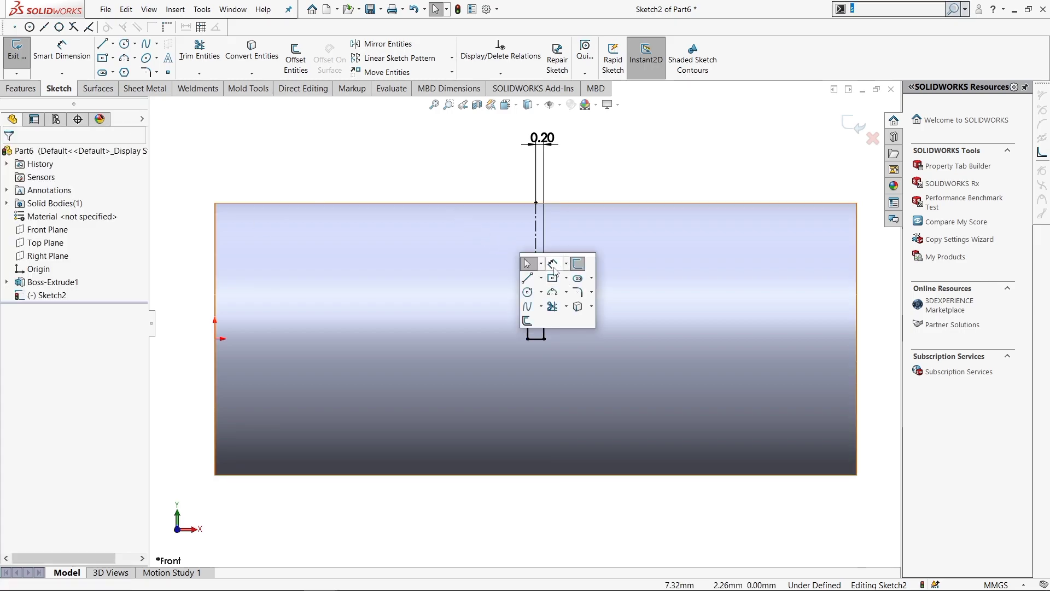
{"action": "left_click", "coordinate": [549, 268]}
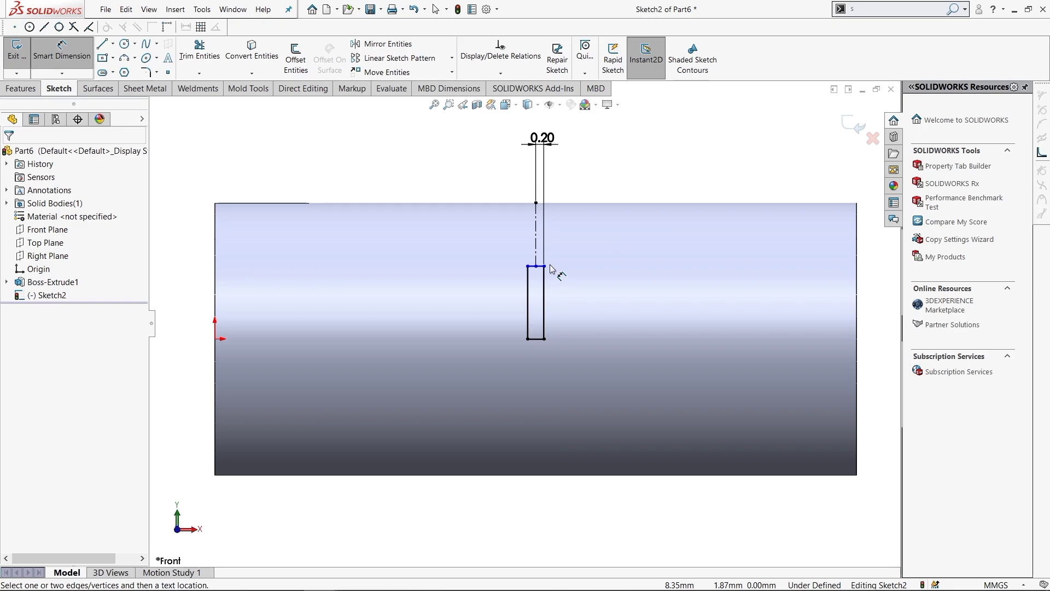
{"action": "key", "text": "Escape"}
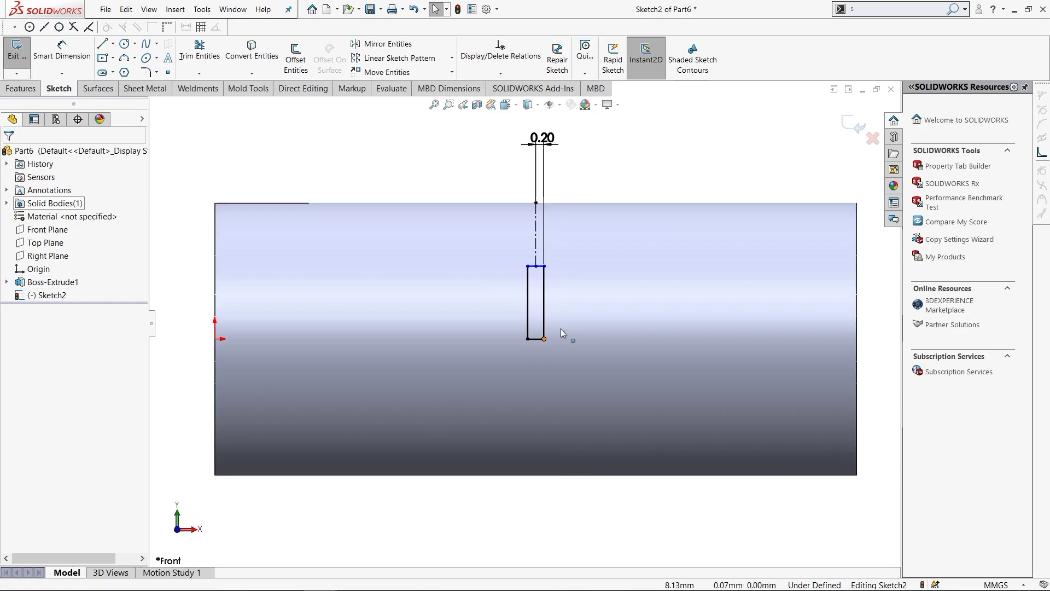
{"action": "left_click", "coordinate": [527, 339]}
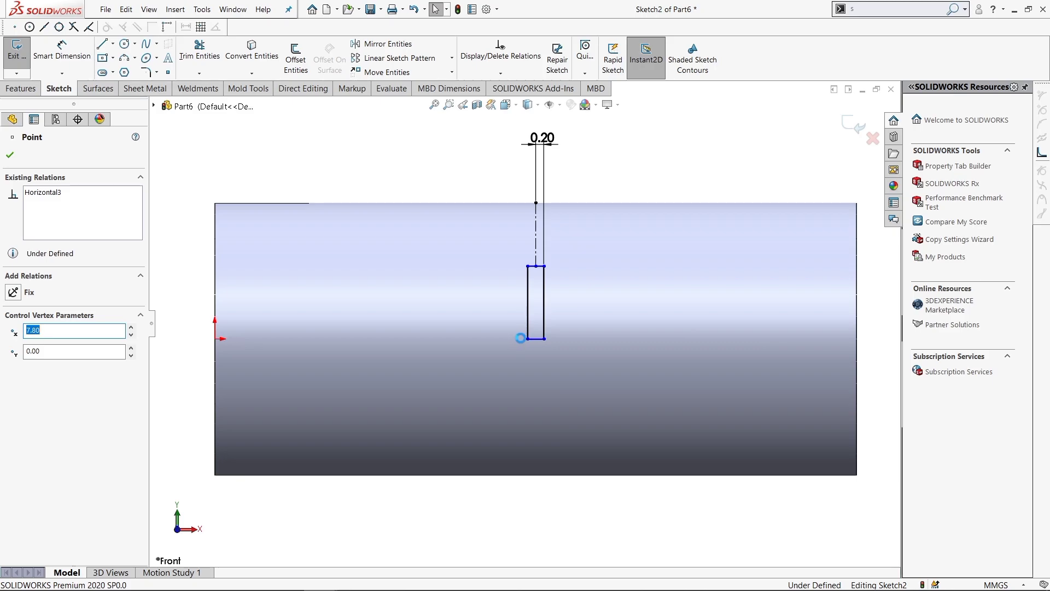
{"action": "left_click_drag", "start_coordinate": [536, 339], "coordinate": [536, 307]}
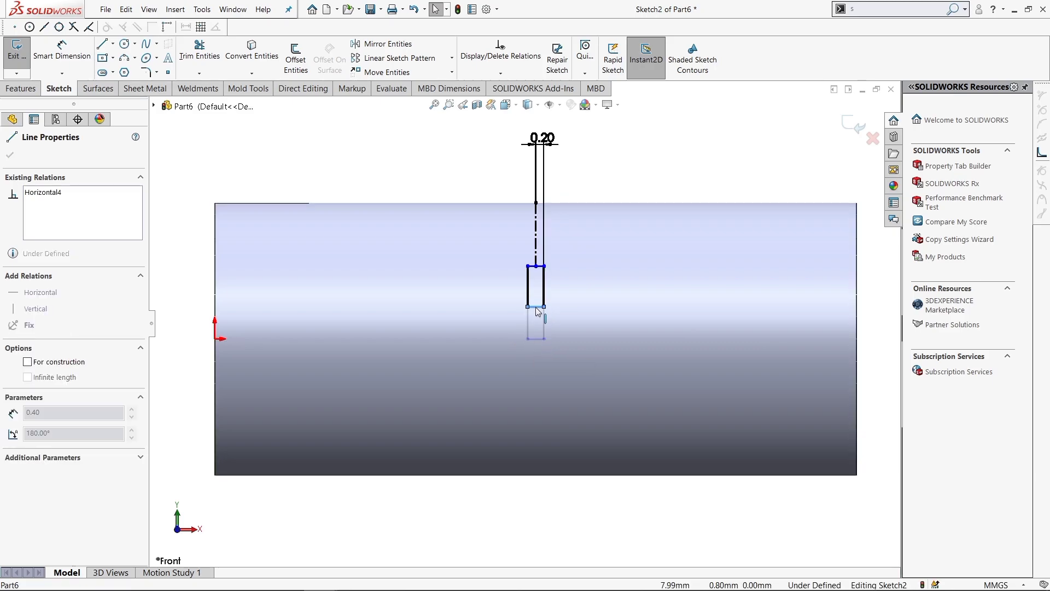
Dimension the rectangle's bottom edge 2.70 vertically from the origin.
{"action": "key", "text": "d"}
{"action": "left_click", "coordinate": [536, 306]}
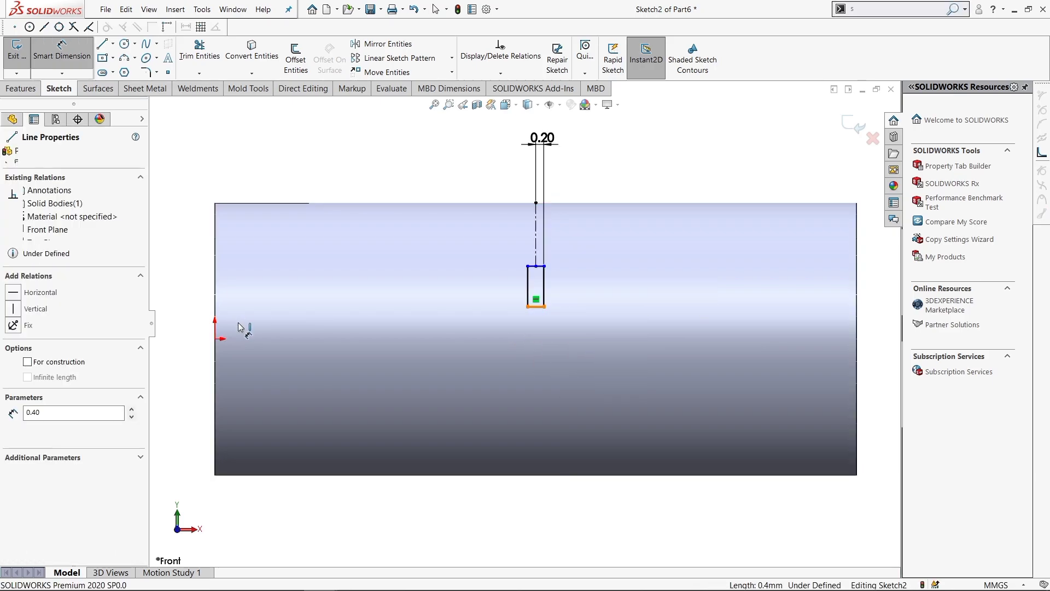
{"action": "left_click", "coordinate": [215, 339]}
{"action": "left_click", "coordinate": [198, 330]}
{"action": "type", "text": "2.7"}
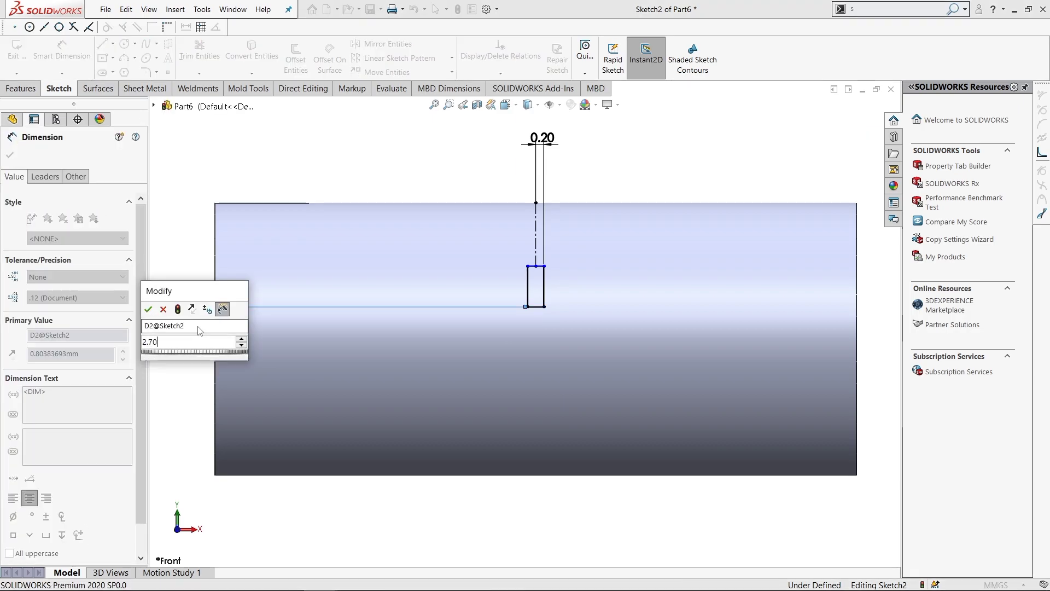
{"action": "key", "text": "Return"}
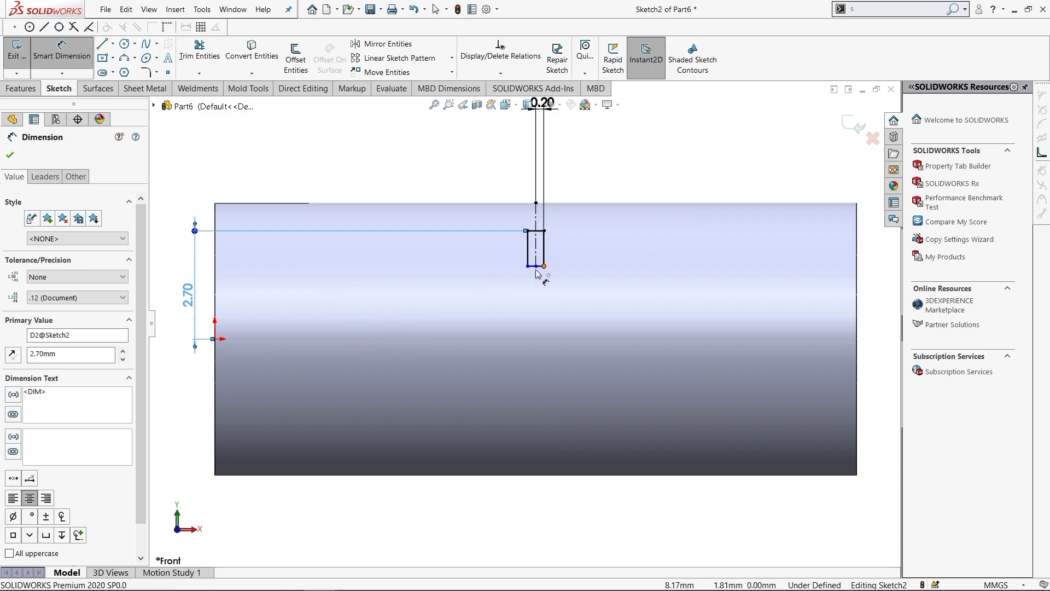
Set the rectangle's lower corner 1.50 from the origin and fit the part in view.
{"action": "left_click", "coordinate": [544, 266]}
{"action": "left_click", "coordinate": [215, 339]}
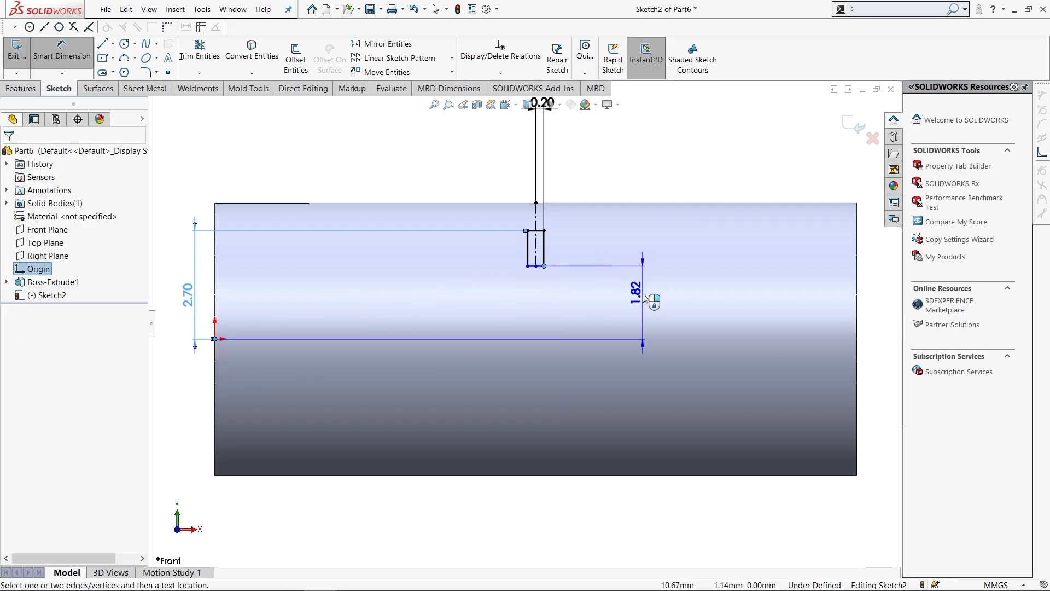
{"action": "left_click", "coordinate": [644, 298]}
{"action": "type", "text": "1.5"}
{"action": "key", "text": "Return"}
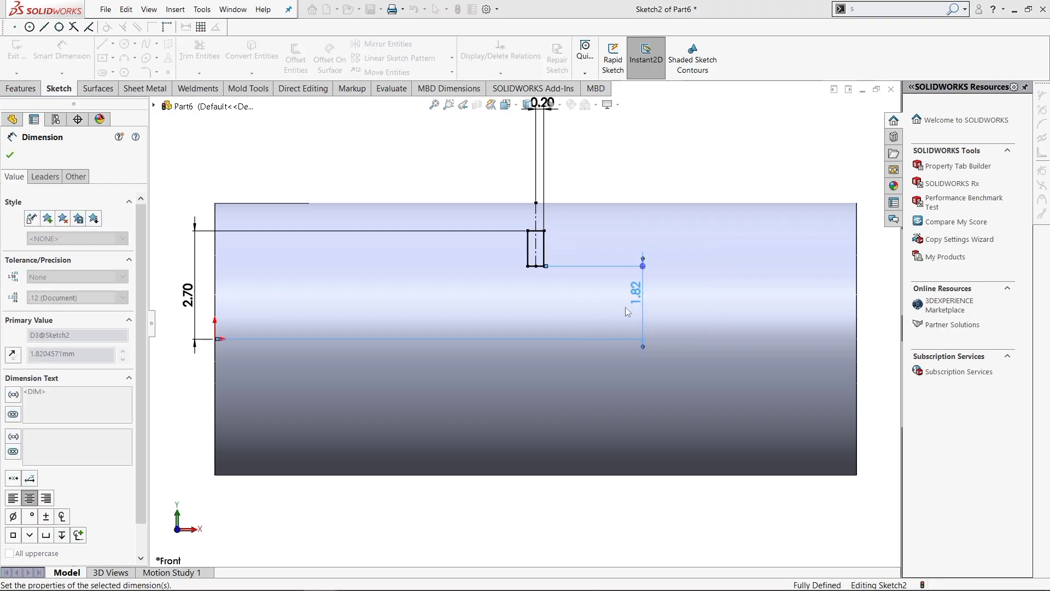
{"action": "key", "text": "f"}
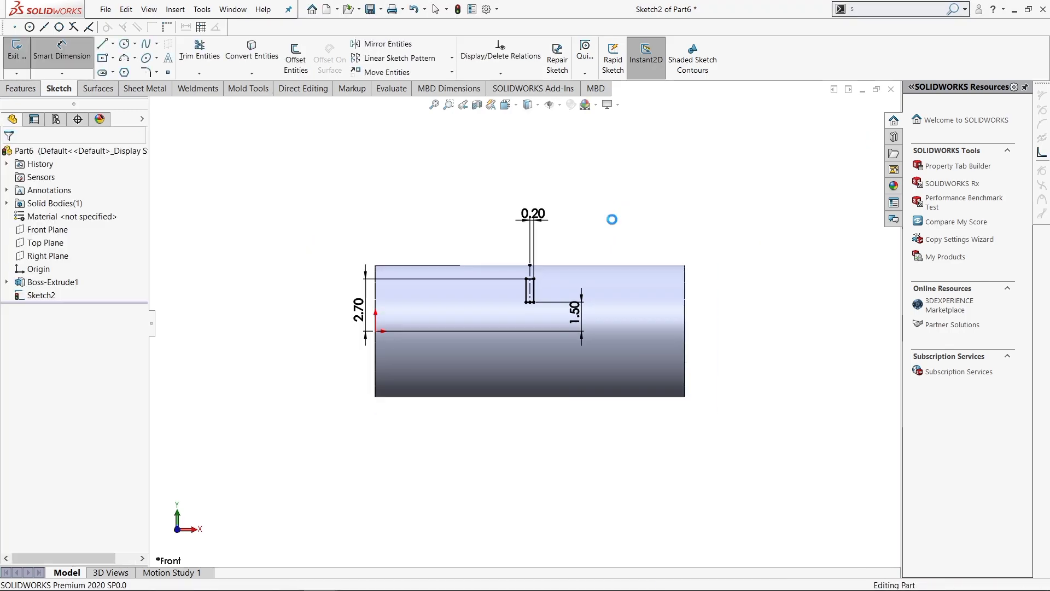
Exit the groove sketch and create a reference axis through the tube's centre.
{"action": "left_click", "coordinate": [27, 89]}
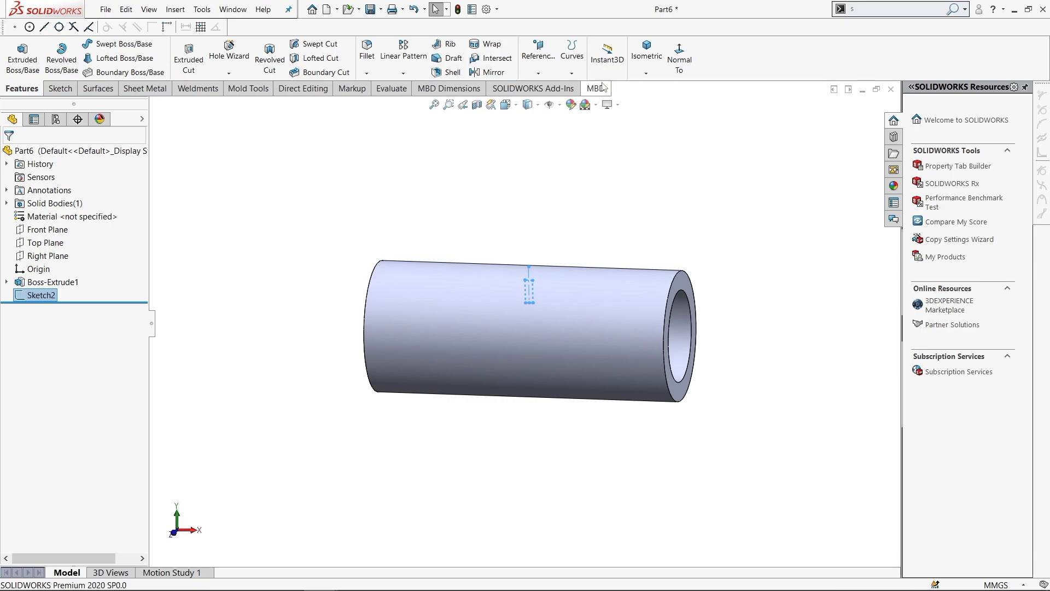
{"action": "left_click", "coordinate": [538, 73]}
{"action": "left_click", "coordinate": [541, 101]}
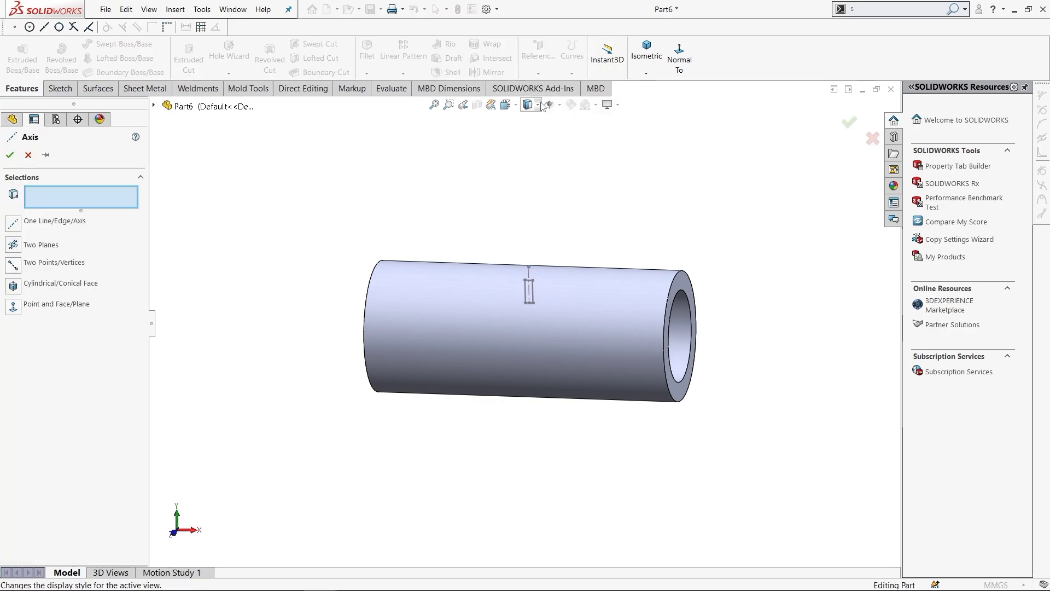
{"action": "left_click", "coordinate": [28, 155]}
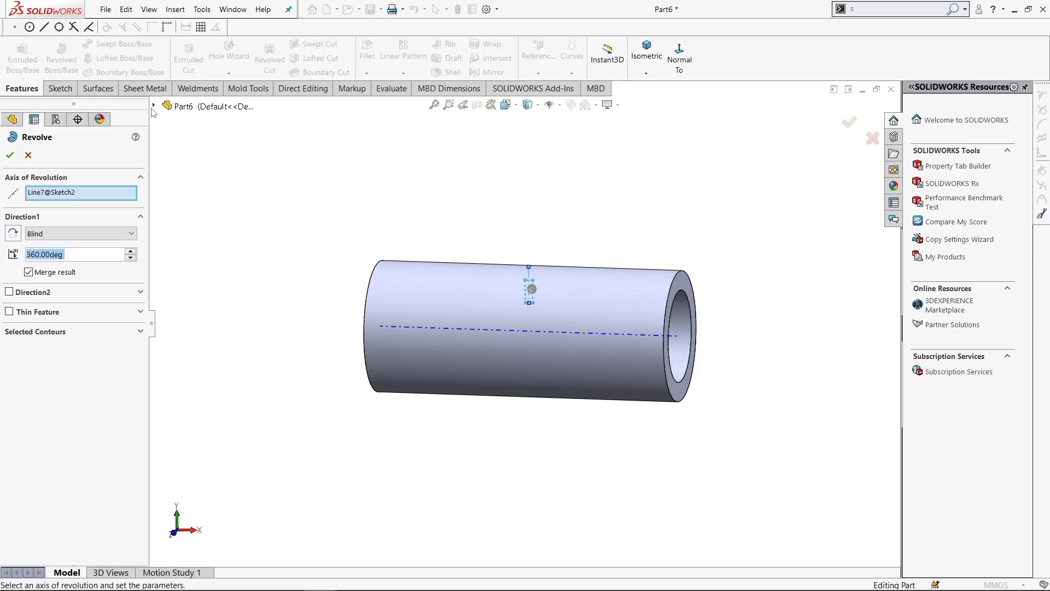
Revolve Sketch2 a full 360° Blind about Axis1, replacing the sketch line as axis.
{"action": "scroll", "coordinate": [528, 289], "scroll_direction": "down", "scroll_amount": 3}
{"action": "scroll", "coordinate": [531, 298], "scroll_direction": "down", "scroll_amount": 3}
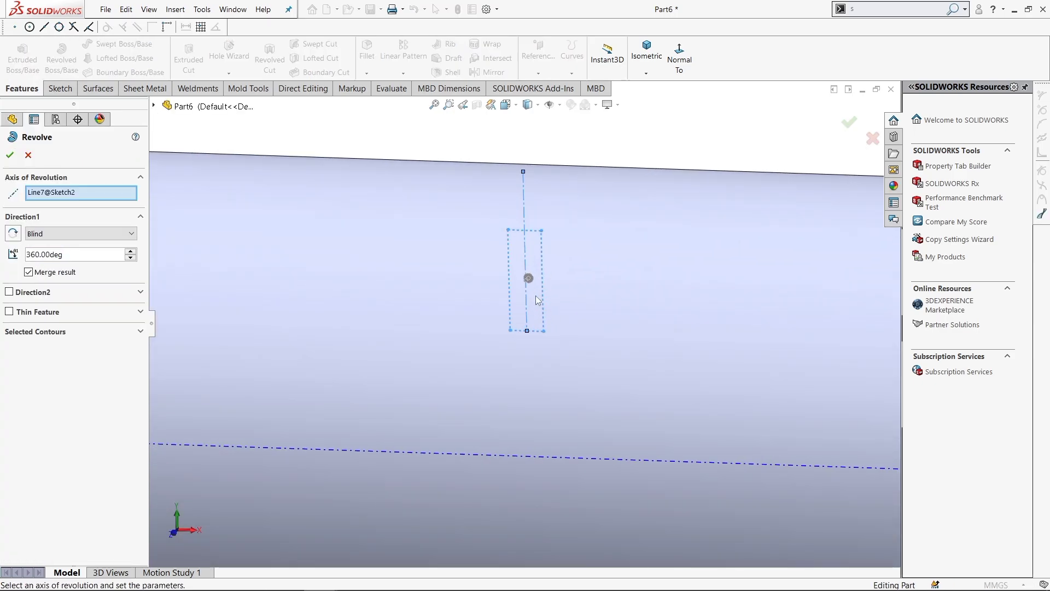
{"action": "left_click", "coordinate": [43, 335]}
{"action": "left_click", "coordinate": [522, 294]}
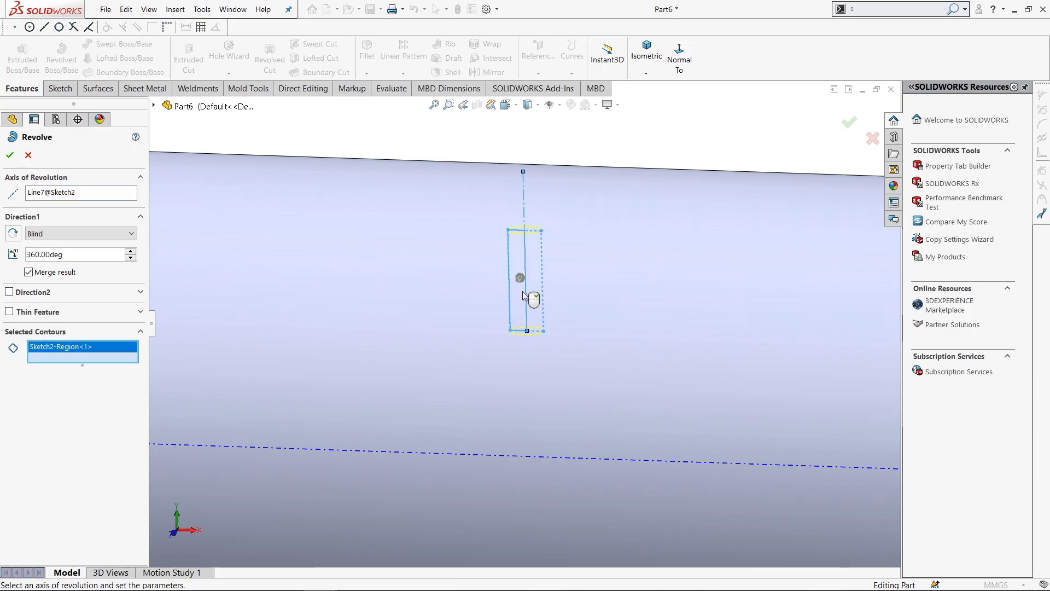
{"action": "right_click", "coordinate": [68, 349]}
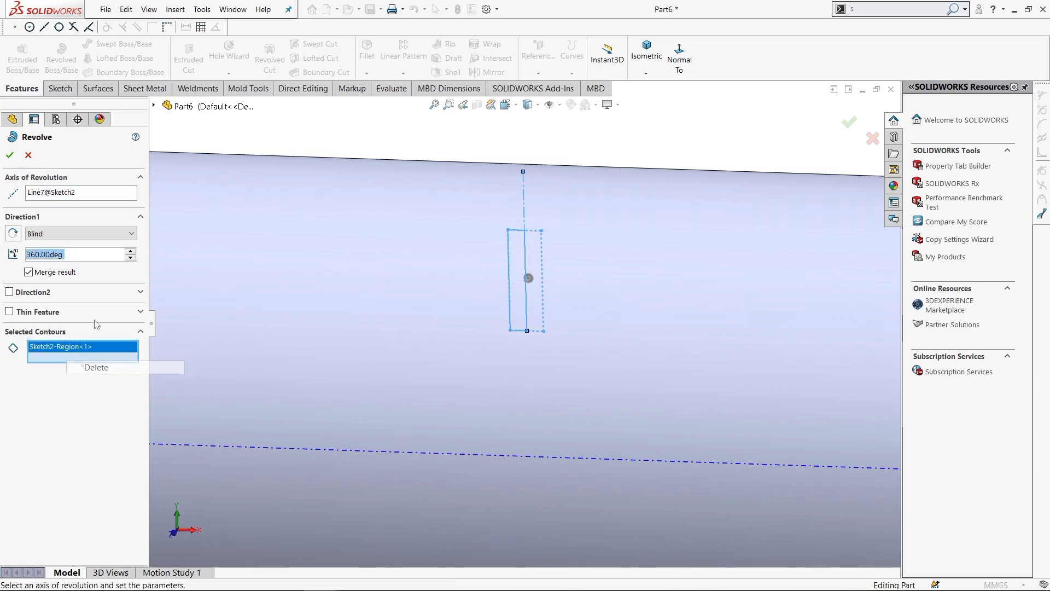
{"action": "left_click", "coordinate": [93, 365]}
{"action": "right_click", "coordinate": [65, 192]}
{"action": "left_click", "coordinate": [93, 215]}
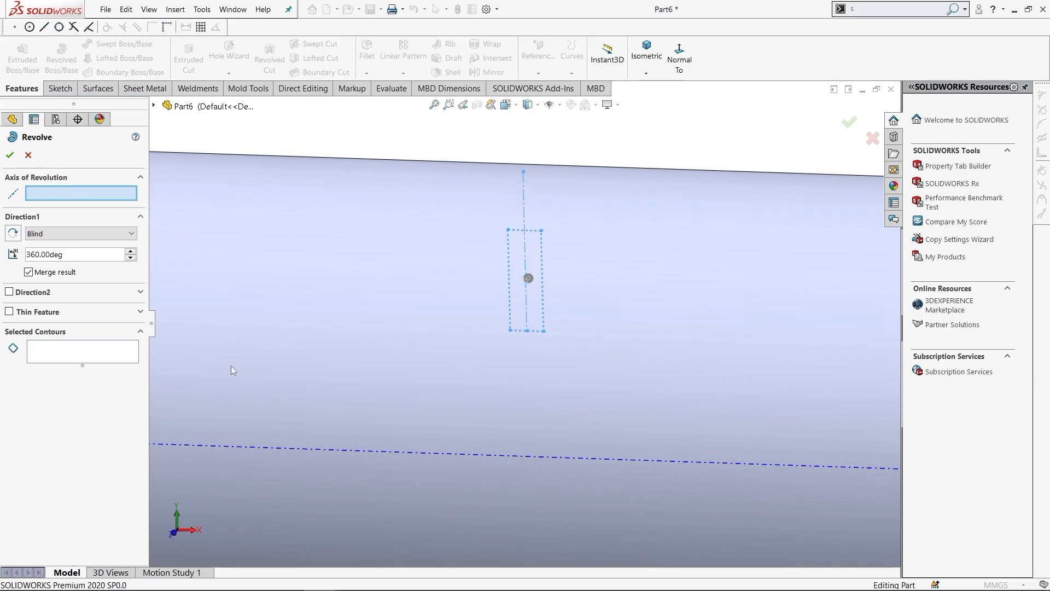
{"action": "left_click", "coordinate": [242, 448]}
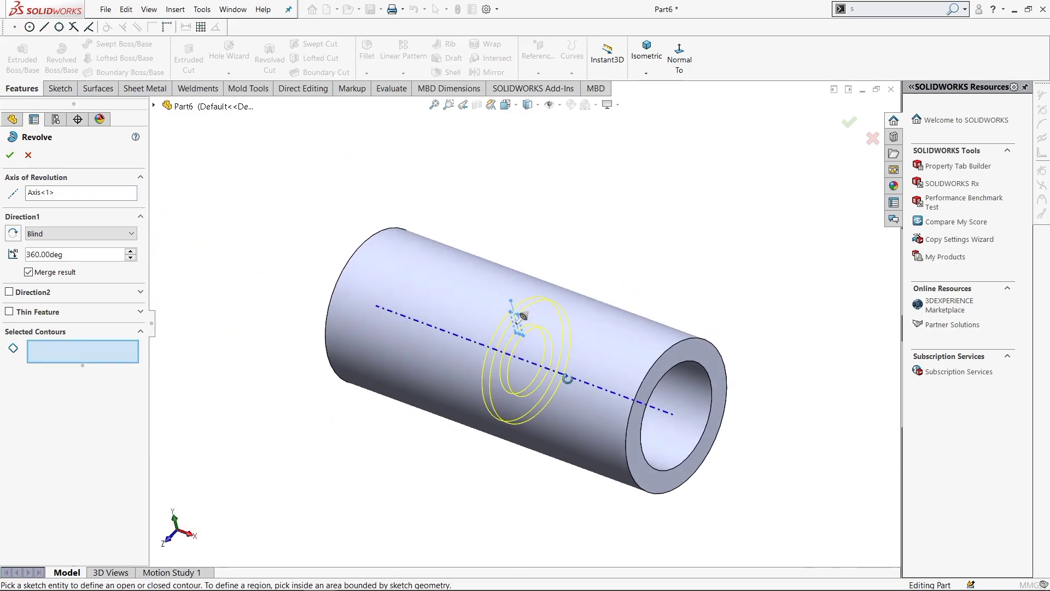
{"action": "left_click", "coordinate": [10, 154]}
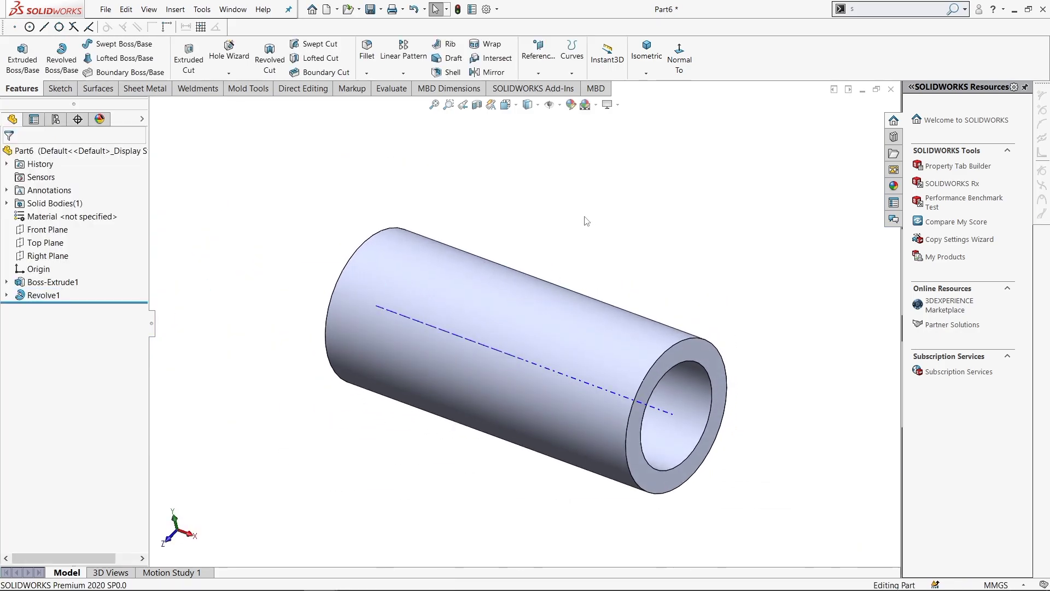
Start a sketch on the tube's end face and draw a circle up and right of centre.
{"action": "mouse_move", "coordinate": [545, 178]}
{"action": "middle_mouse_down"}
{"action": "mouse_move", "coordinate": [728, 307]}
{"action": "mouse_move", "coordinate": [762, 366]}
{"action": "mouse_move", "coordinate": [713, 327]}
{"action": "middle_mouse_up"}
{"action": "right_click", "coordinate": [583, 327]}
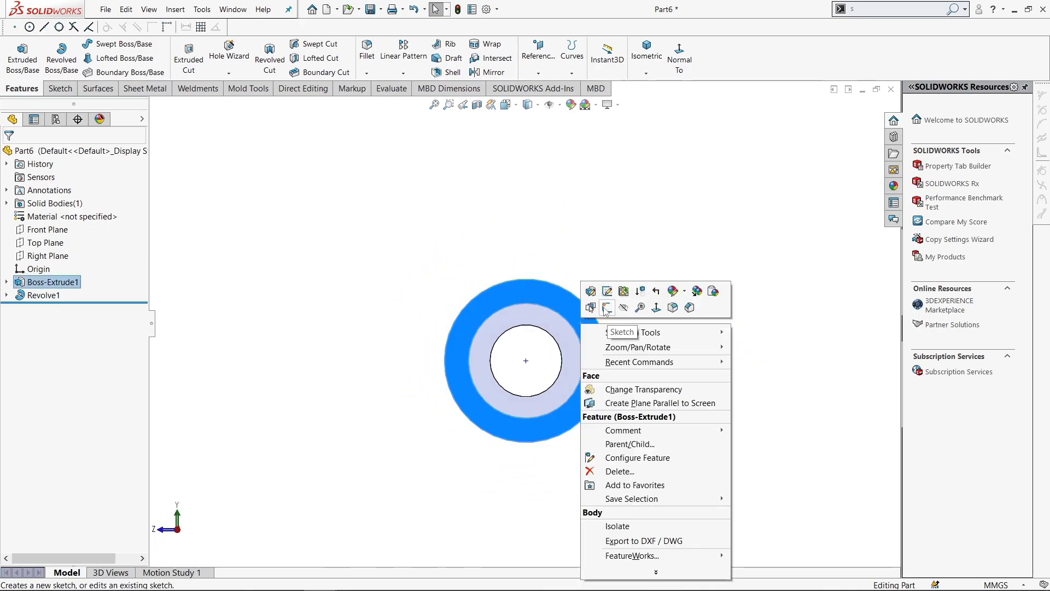
{"action": "left_click", "coordinate": [606, 308]}
{"action": "key", "text": "s"}
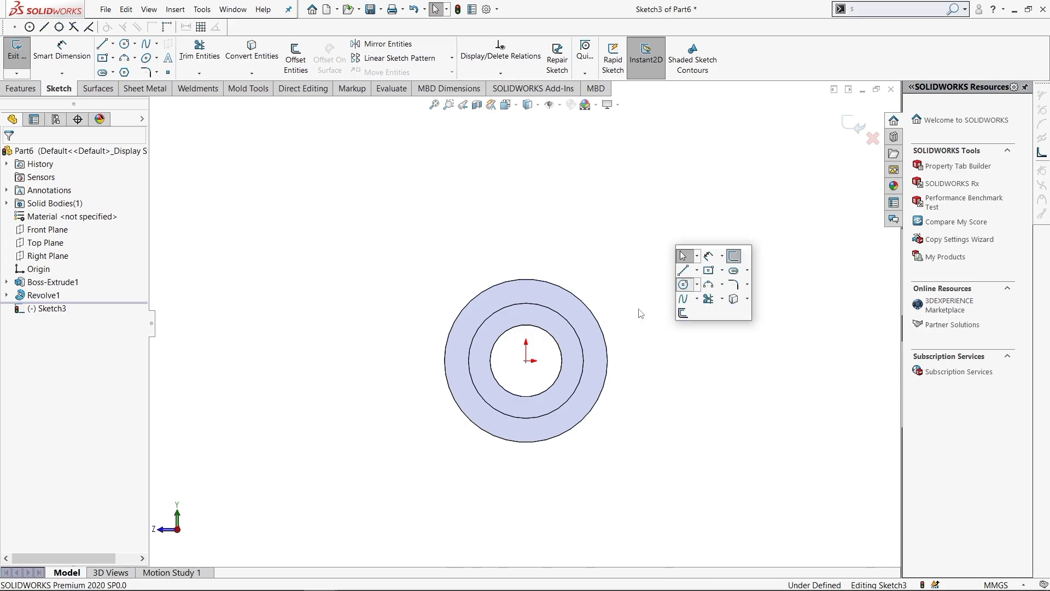
{"action": "left_click", "coordinate": [683, 284]}
{"action": "left_click_drag", "start_coordinate": [616, 257], "coordinate": [658, 298]}
Dimension the circle's diameter to 5.40.
{"action": "key", "text": "s"}
{"action": "left_click", "coordinate": [787, 332]}
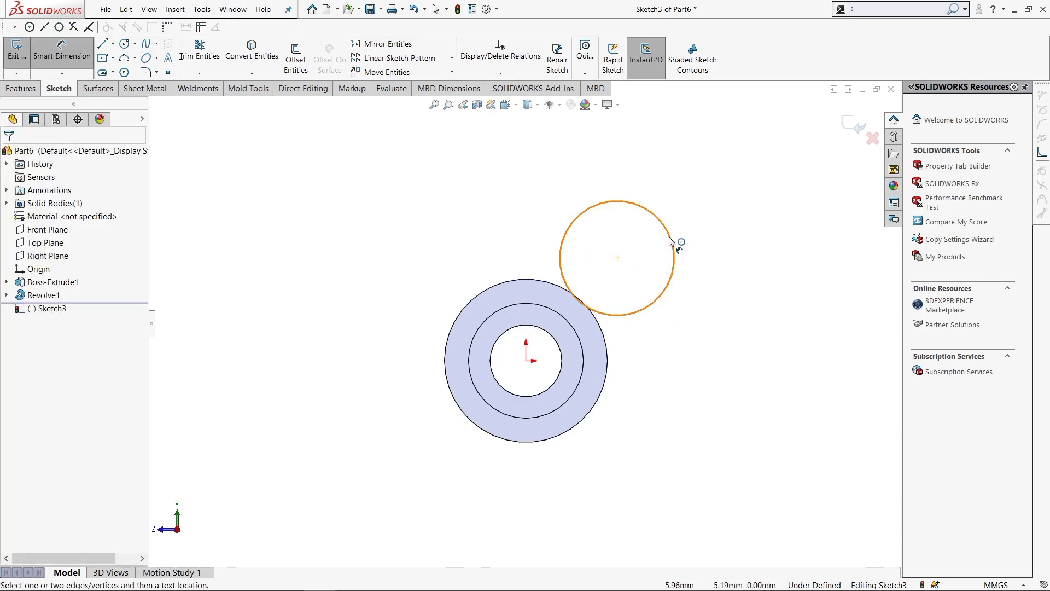
{"action": "left_click", "coordinate": [671, 240]}
{"action": "left_click", "coordinate": [792, 227]}
{"action": "key", "text": "Return"}
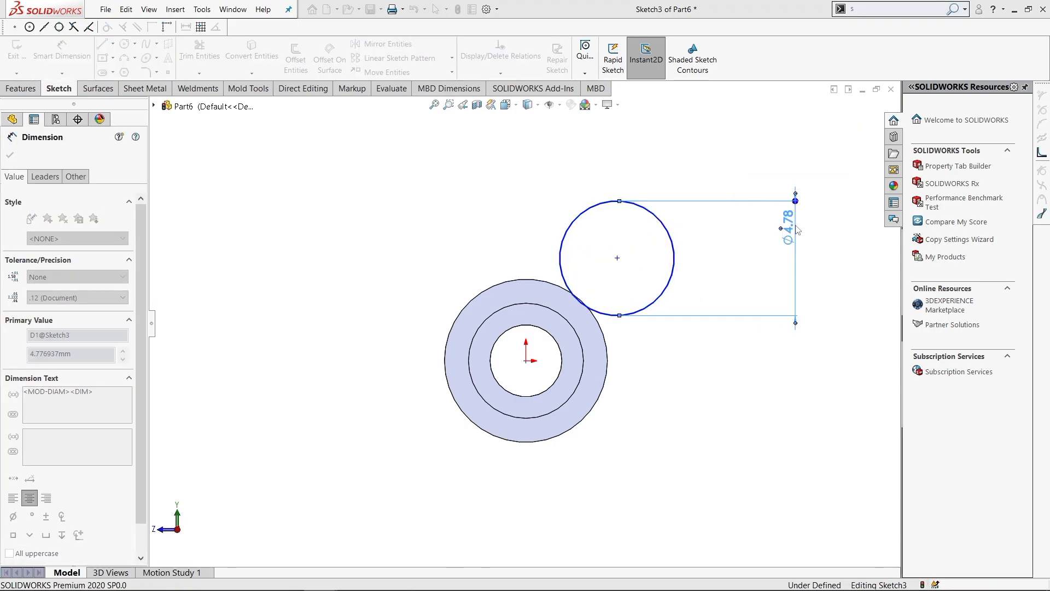
Add a 5.40 horizontal offset from the origin and a second, driven horizontal dimension.
{"action": "left_click", "coordinate": [617, 259]}
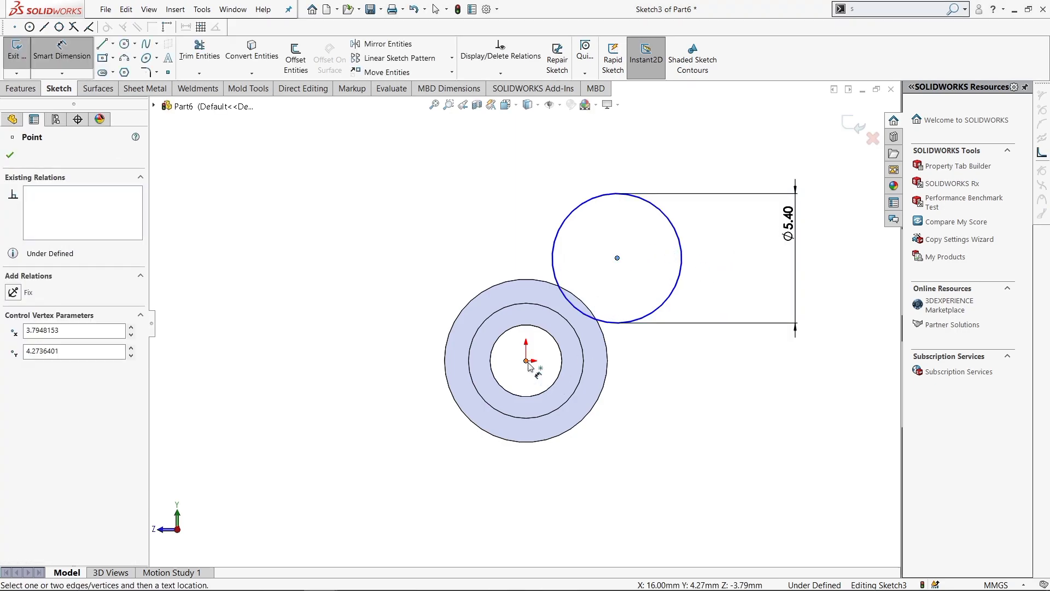
{"action": "left_click", "coordinate": [525, 361]}
{"action": "left_click", "coordinate": [554, 523]}
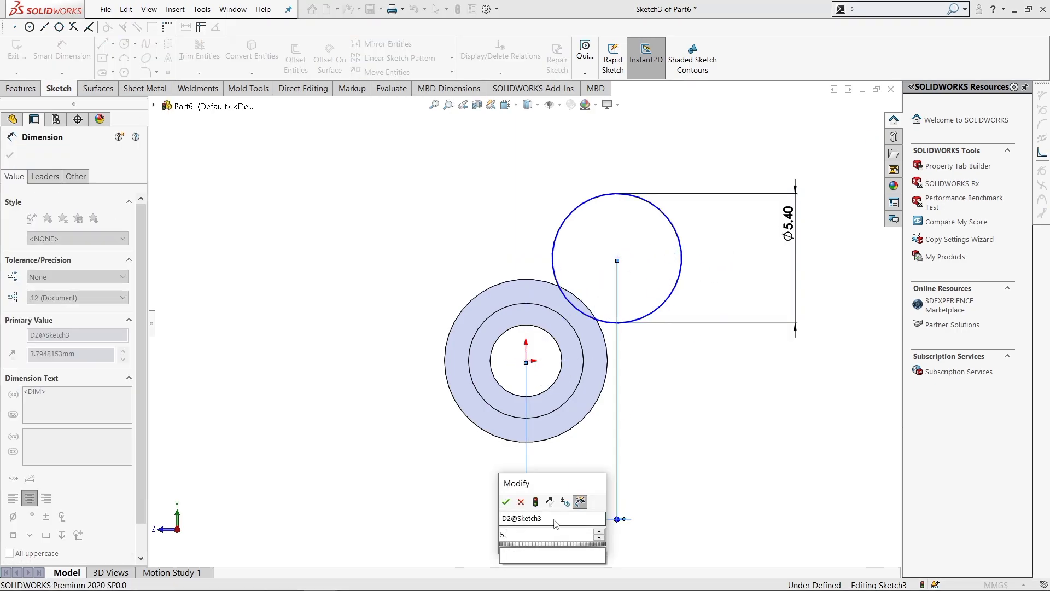
{"action": "type", "text": "5.4"}
{"action": "key", "text": "Return"}
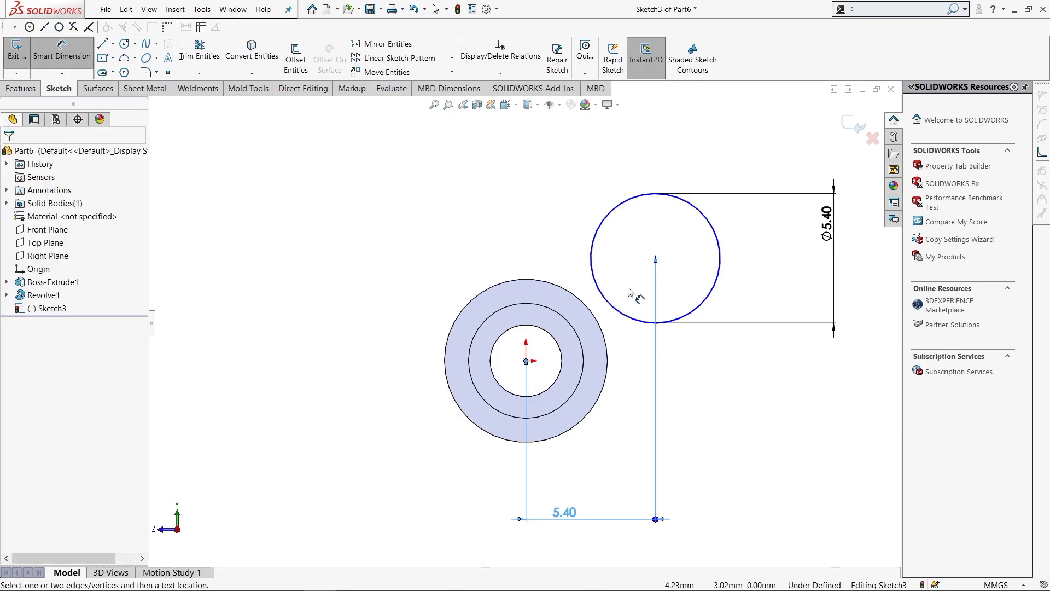
{"action": "left_click", "coordinate": [655, 259]}
{"action": "left_click", "coordinate": [625, 146]}
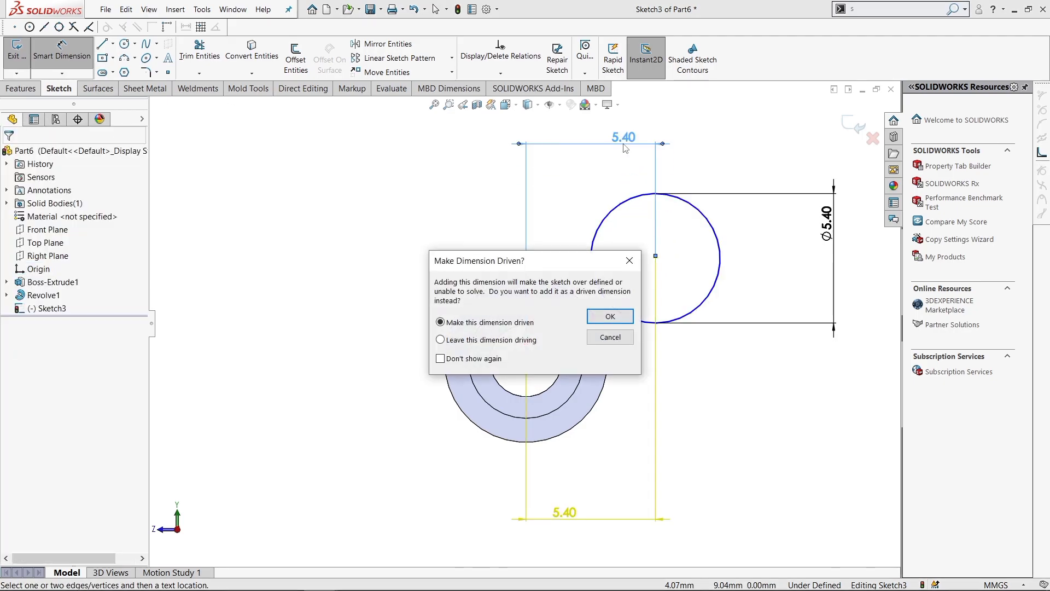
{"action": "key", "text": "Return"}
{"action": "key", "text": "Escape"}
Delete both 5.40 horizontal position dimensions.
{"action": "mouse_move", "coordinate": [659, 132]}
{"action": "left_mouse_down"}
{"action": "mouse_move", "coordinate": [465, 201]}
{"action": "mouse_move", "coordinate": [568, 181]}
{"action": "left_mouse_up"}
{"action": "left_click_drag", "start_coordinate": [453, 167], "coordinate": [542, 160]}
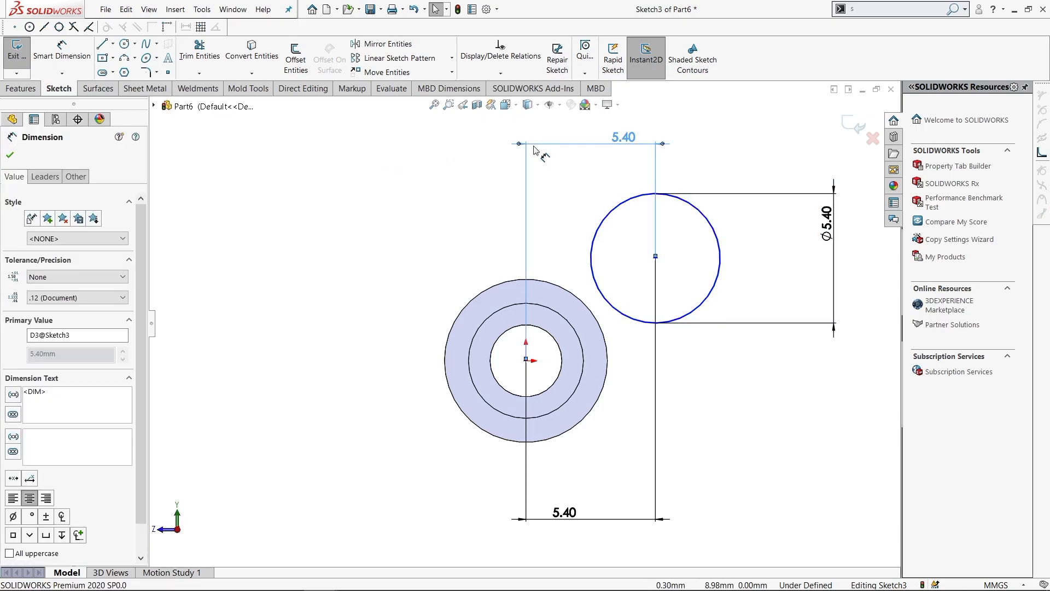
{"action": "key", "text": "Delete"}
{"action": "scroll", "coordinate": [615, 298], "scroll_direction": "up", "scroll_amount": 3}
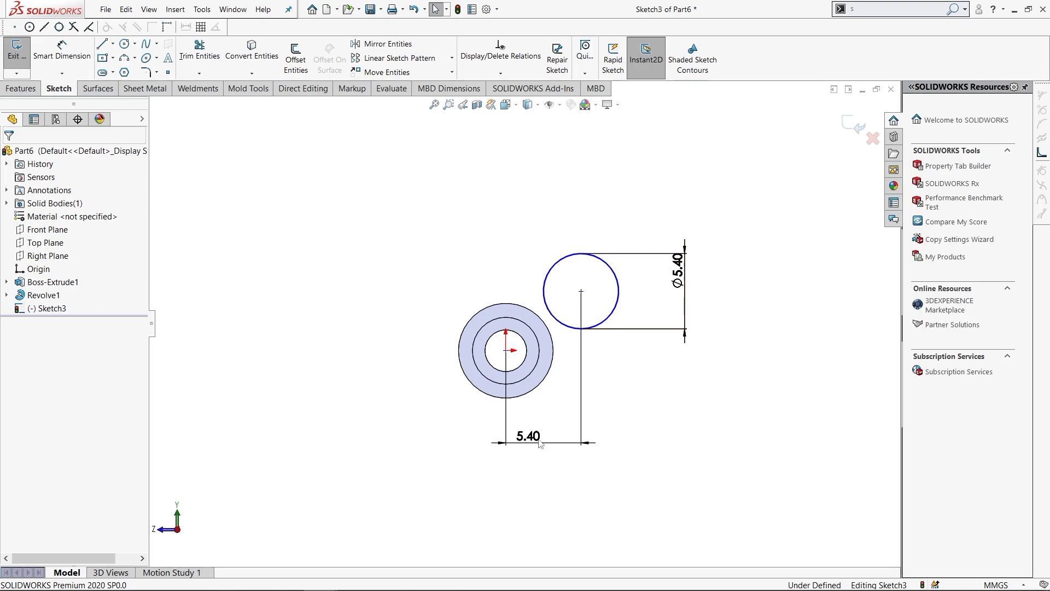
{"action": "left_click_drag", "start_coordinate": [638, 398], "coordinate": [254, 500]}
{"action": "key", "text": "Delete"}
{"action": "scroll", "coordinate": [546, 431], "scroll_direction": "down", "scroll_amount": 2}
Dimension the circle centre 4.00 horizontally and 4.00 vertically from the origin.
{"action": "key", "text": "s"}
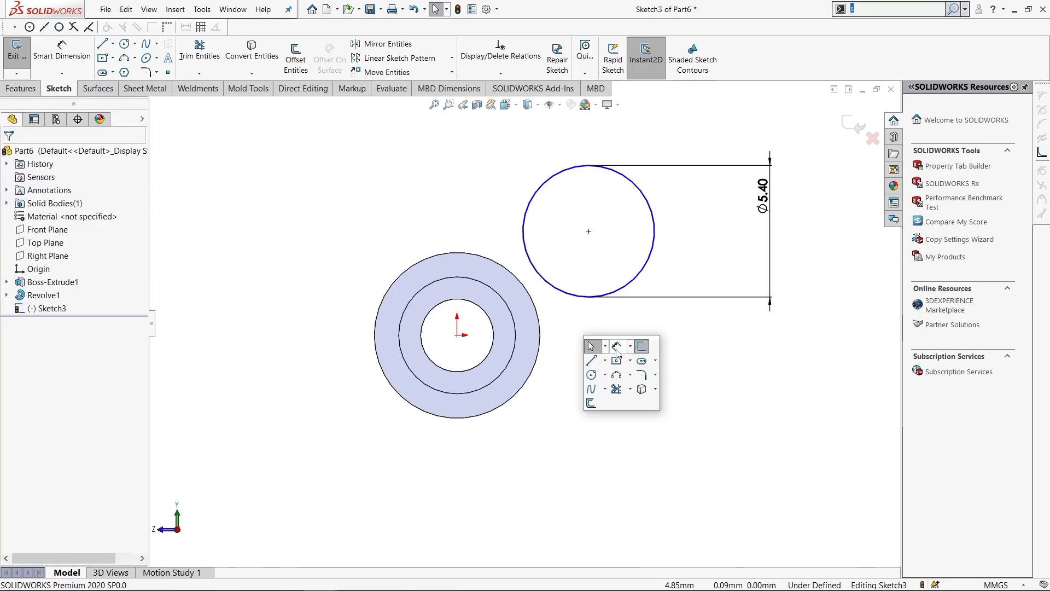
{"action": "left_click", "coordinate": [617, 347]}
{"action": "left_click", "coordinate": [589, 230]}
{"action": "left_click", "coordinate": [457, 335]}
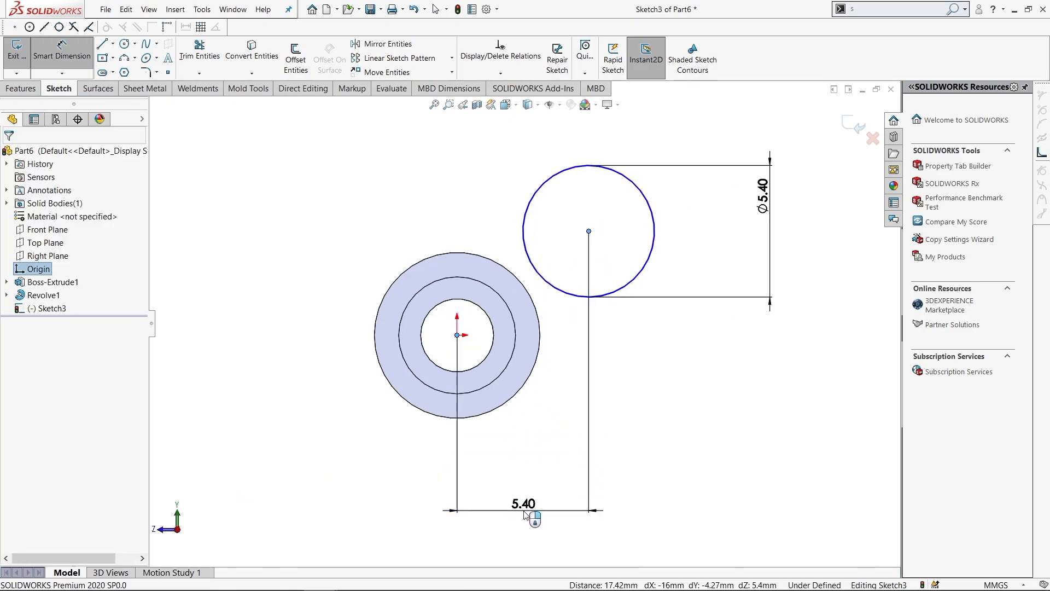
{"action": "left_click", "coordinate": [524, 514]}
{"action": "type", "text": "4"}
{"action": "key", "text": "Return"}
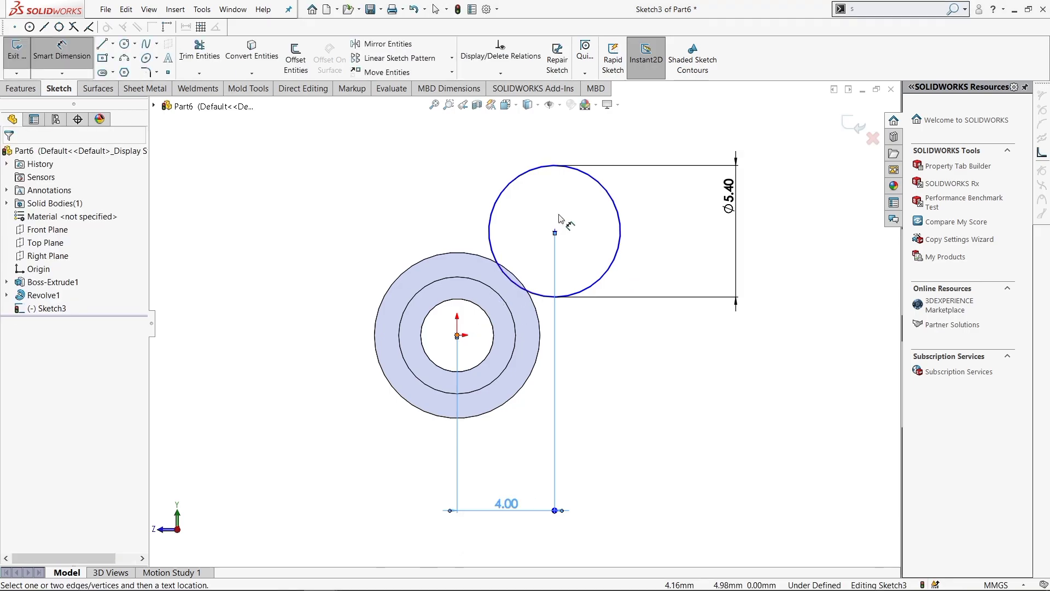
{"action": "left_click", "coordinate": [555, 232]}
{"action": "left_click", "coordinate": [457, 334]}
{"action": "left_click", "coordinate": [290, 257]}
{"action": "type", "text": "4"}
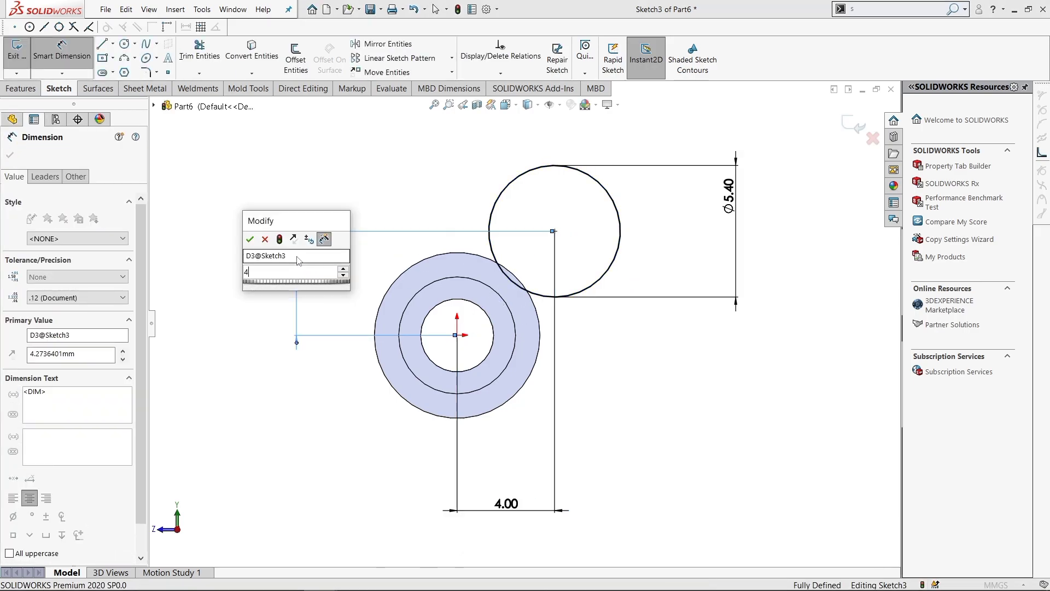
{"action": "key", "text": "Return"}
Extrude-cut the sketched circle Through All to cut a groove along the tube.
{"action": "left_click", "coordinate": [20, 89]}
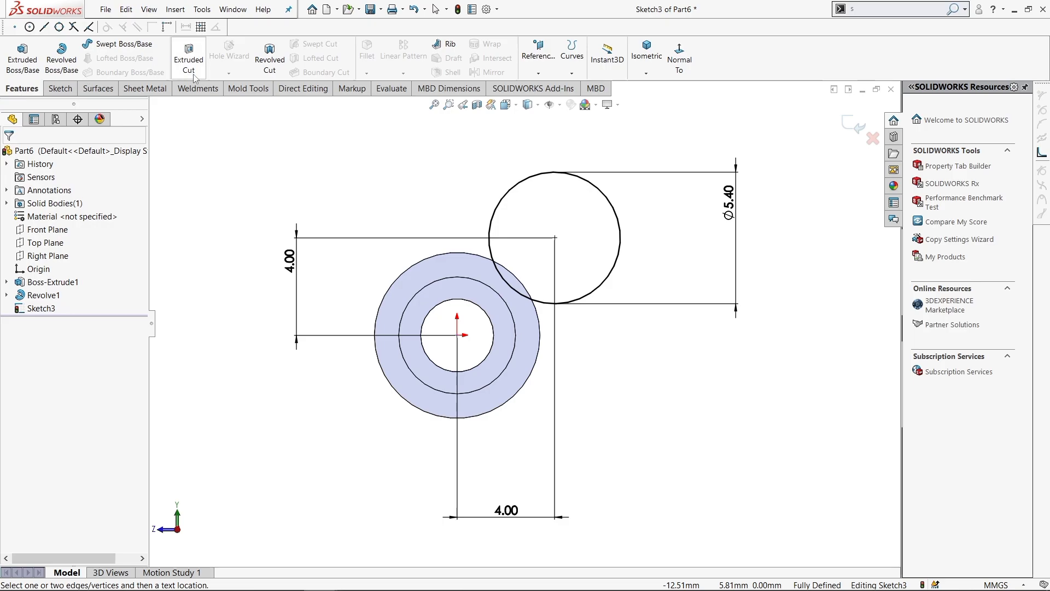
{"action": "left_click", "coordinate": [188, 58]}
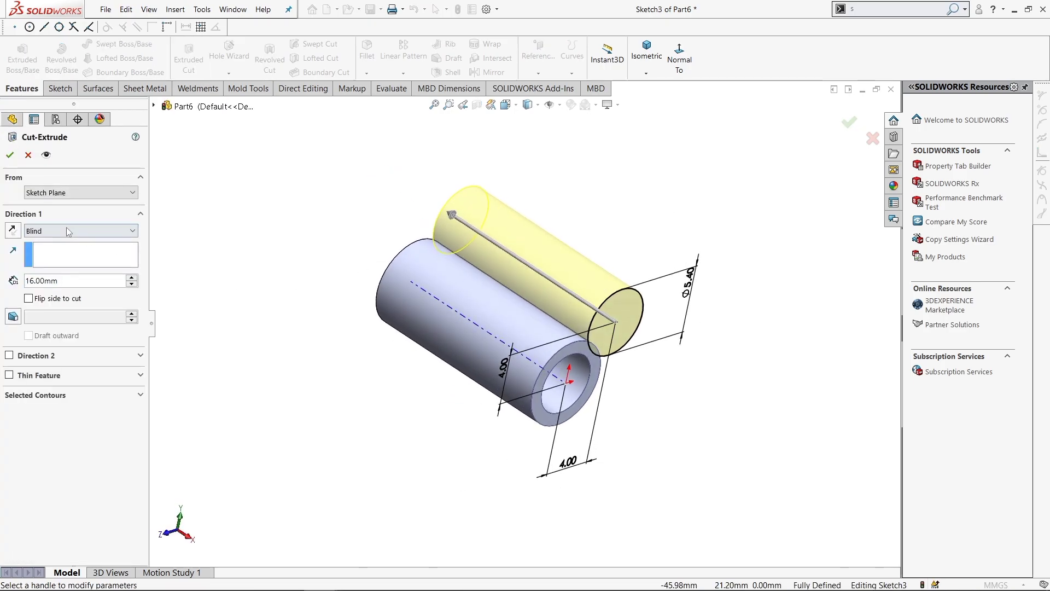
{"action": "left_click", "coordinate": [81, 231]}
{"action": "left_click", "coordinate": [49, 247]}
{"action": "left_click", "coordinate": [10, 154]}
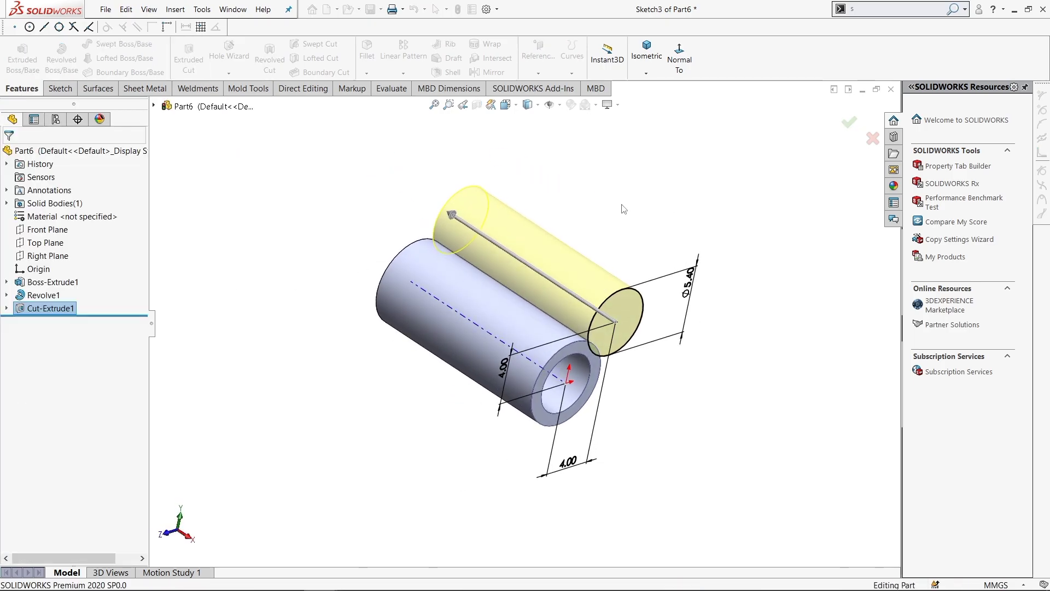
Circular-pattern the groove cut to 4 instances over 360° around the tube's circular edge.
{"action": "left_click", "coordinate": [492, 272]}
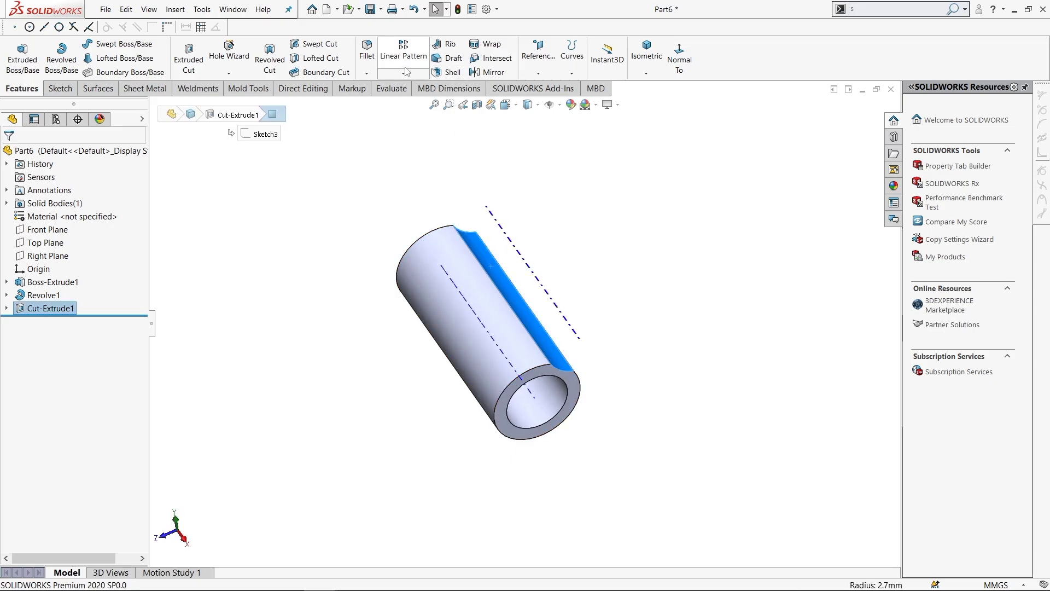
{"action": "left_click", "coordinate": [403, 73]}
{"action": "left_click", "coordinate": [408, 100]}
{"action": "left_click", "coordinate": [529, 373]}
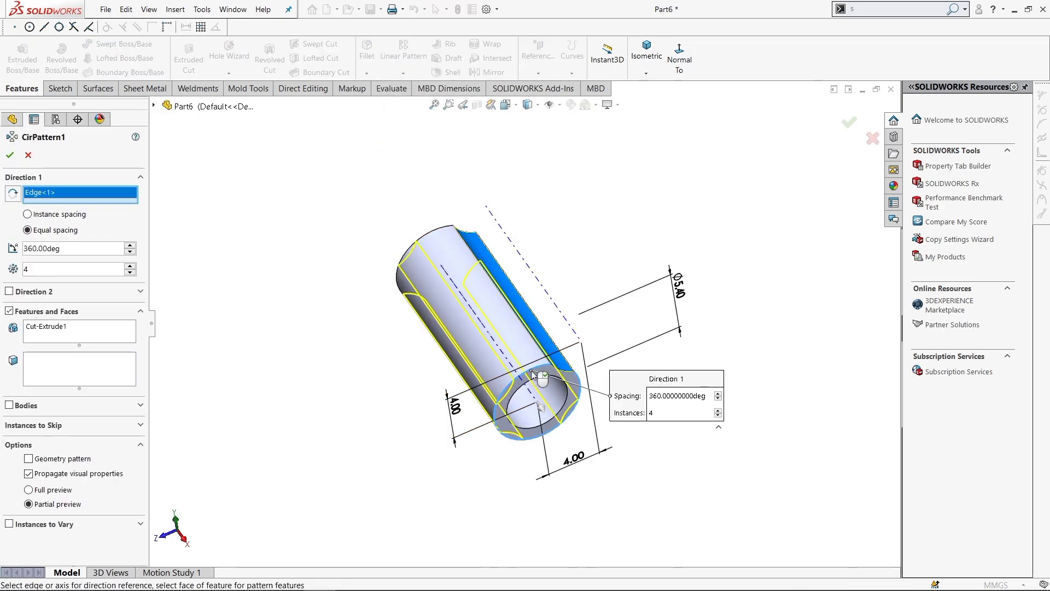
{"action": "left_click", "coordinate": [8, 156]}
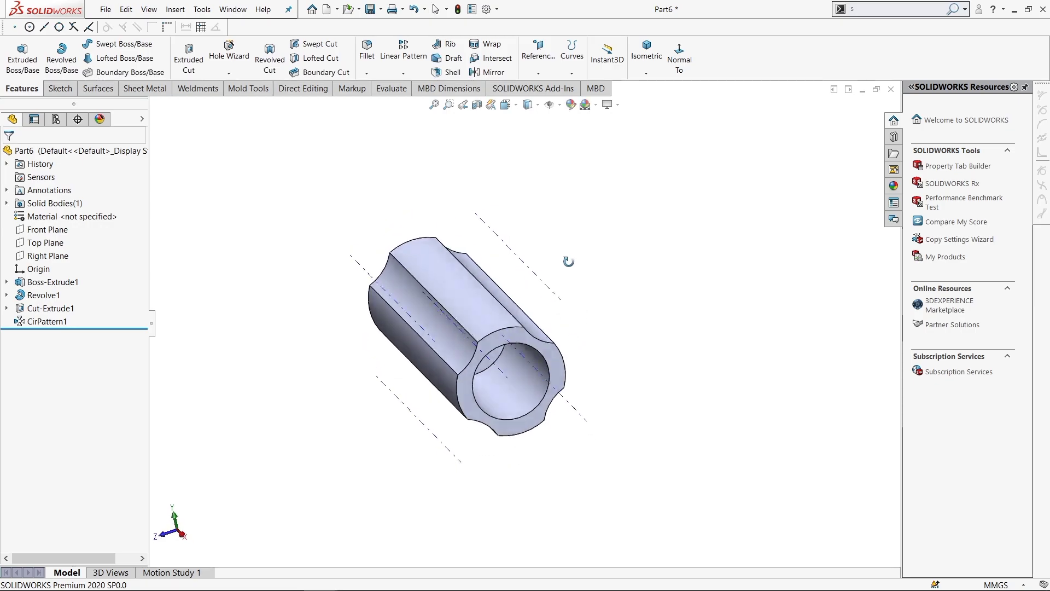
{"action": "left_click", "coordinate": [647, 54]}
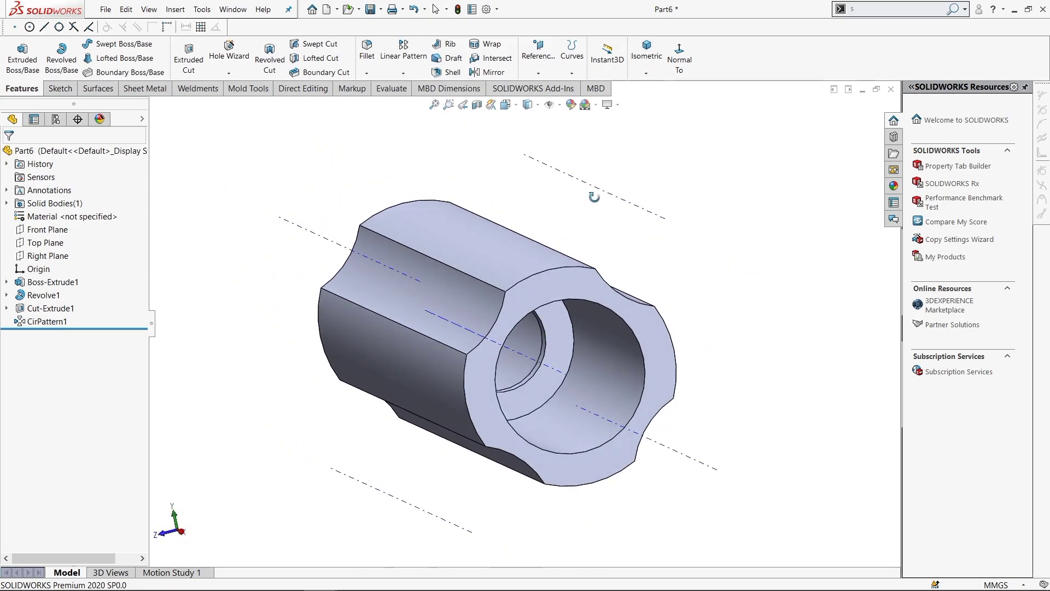
{"action": "left_click", "coordinate": [549, 104]}
{"action": "mouse_move", "coordinate": [688, 187]}
{"action": "middle_mouse_down"}
{"action": "mouse_move", "coordinate": [667, 259]}
{"action": "mouse_move", "coordinate": [645, 246]}
{"action": "middle_mouse_up"}
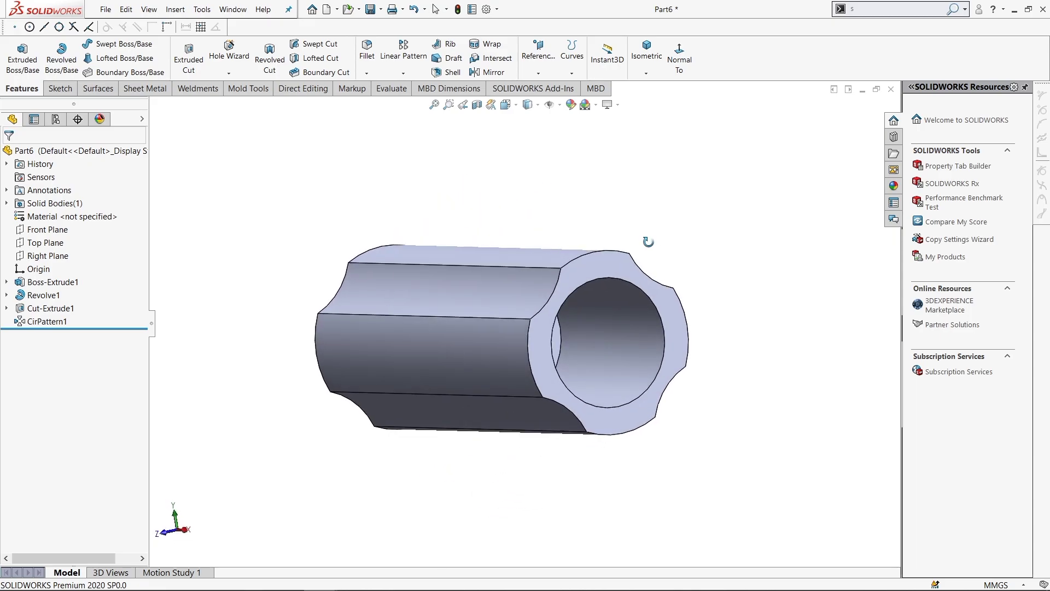
Sketch a centre rectangle on the tube's end face, centred on the origin.
{"action": "right_click", "coordinate": [602, 255]}
{"action": "left_click", "coordinate": [634, 248]}
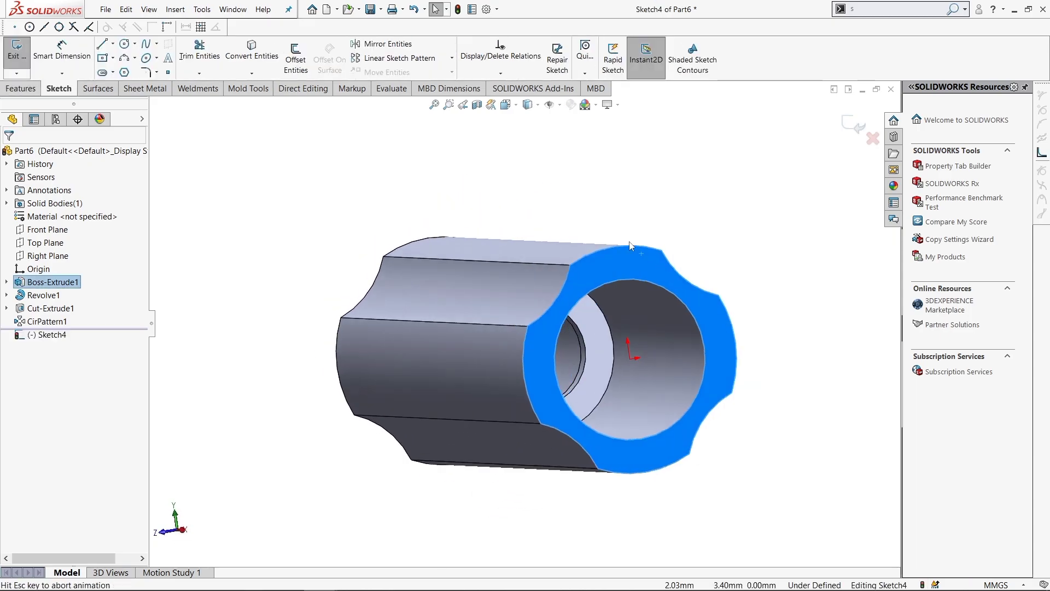
{"action": "left_click", "coordinate": [665, 267]}
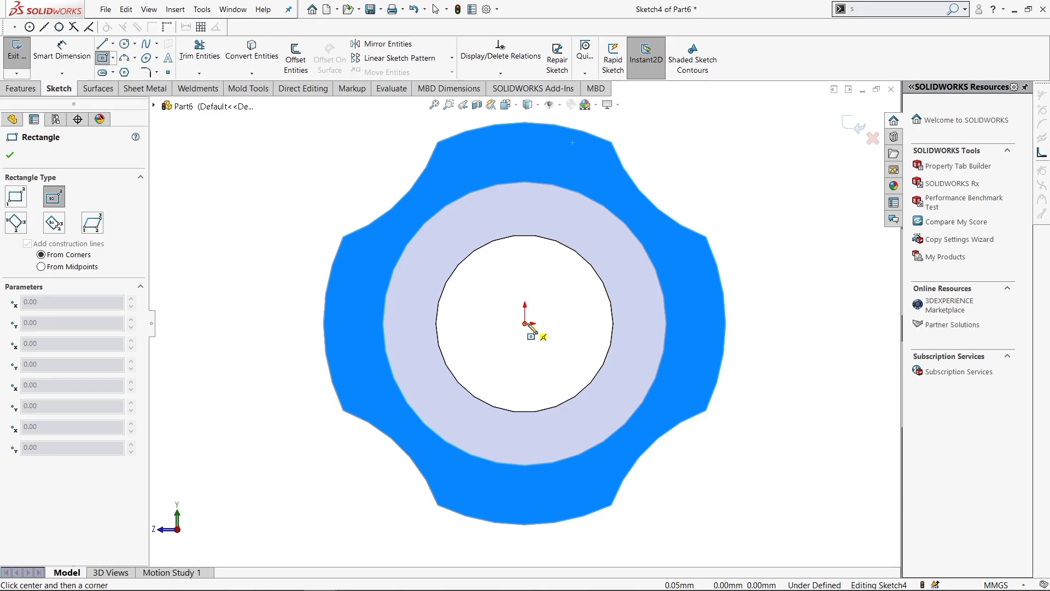
{"action": "left_click", "coordinate": [525, 323]}
{"action": "left_click", "coordinate": [742, 494]}
{"action": "key", "text": "s"}
Dimension the rectangle 6.40 high and 10.00 wide.
{"action": "left_click", "coordinate": [891, 469]}
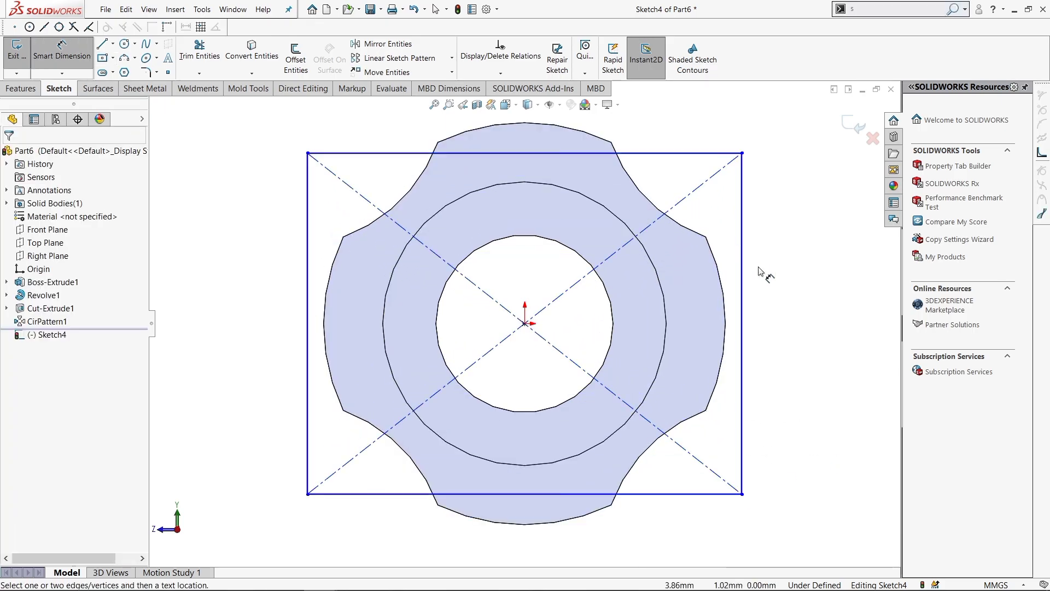
{"action": "left_click", "coordinate": [744, 284]}
{"action": "left_click", "coordinate": [837, 311]}
{"action": "type", "text": "6.4"}
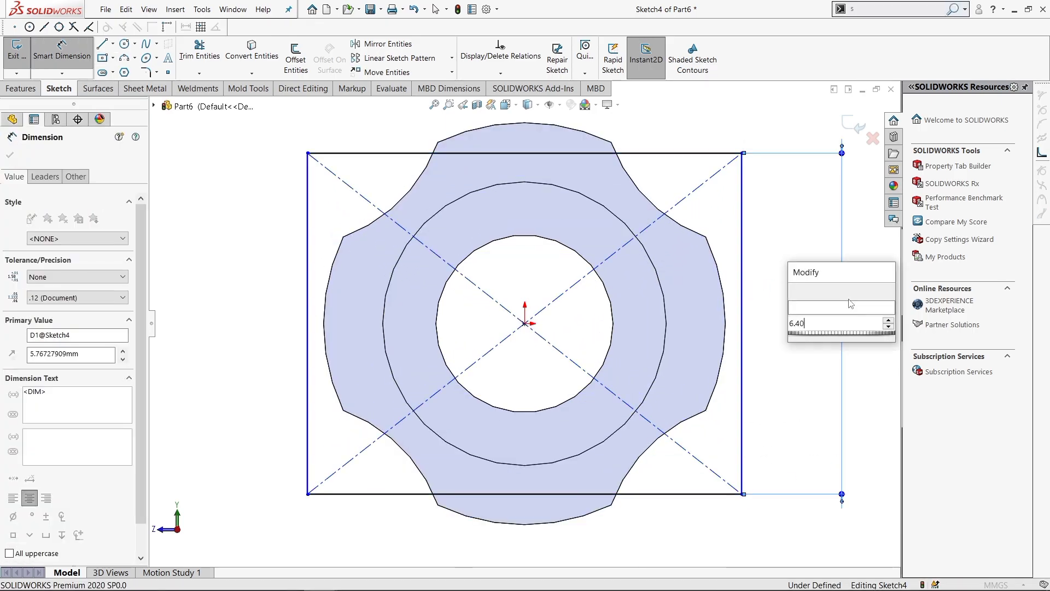
{"action": "key", "text": "Return"}
{"action": "left_click", "coordinate": [585, 232]}
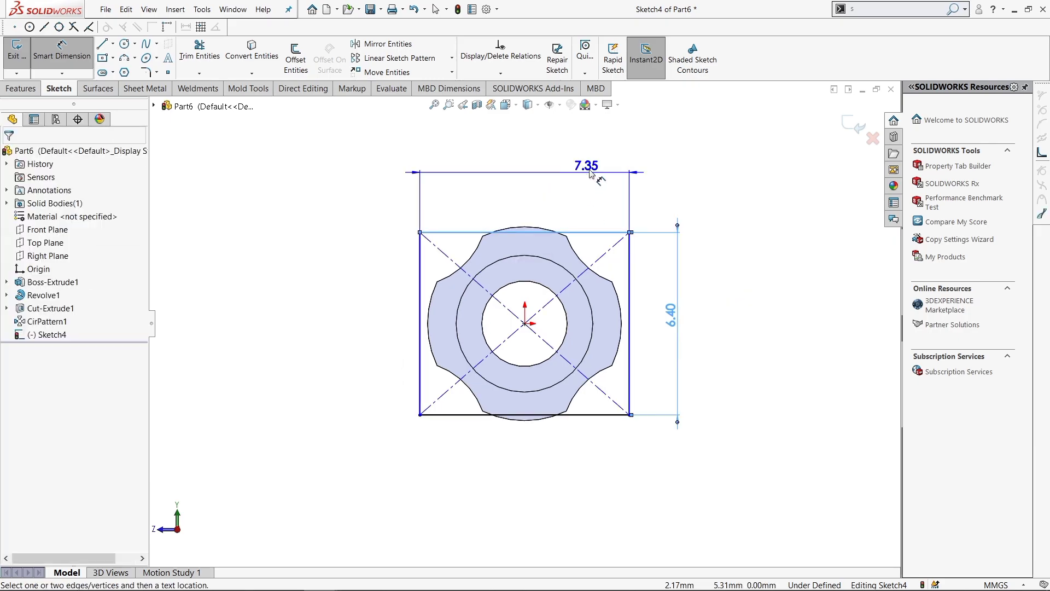
{"action": "left_click", "coordinate": [595, 171]}
{"action": "type", "text": "10"}
{"action": "key", "text": "Return"}
{"action": "left_click", "coordinate": [727, 174]}
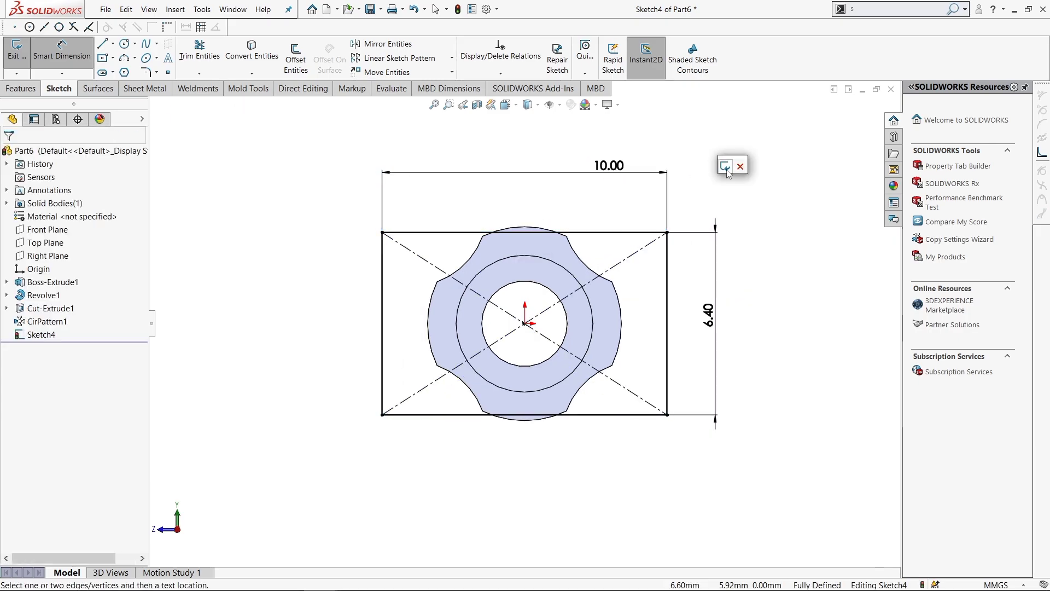
Extrude-cut Through All outside the 10.00 × 6.40 rectangle, leaving flat faces.
{"action": "left_click", "coordinate": [17, 50]}
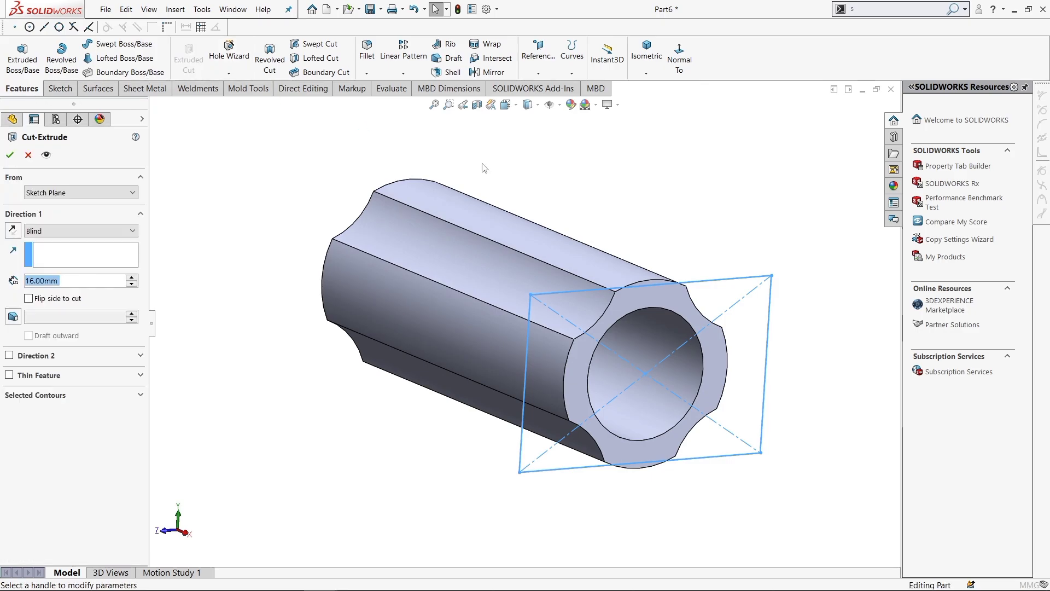
{"action": "left_click", "coordinate": [52, 230]}
{"action": "left_click", "coordinate": [52, 252]}
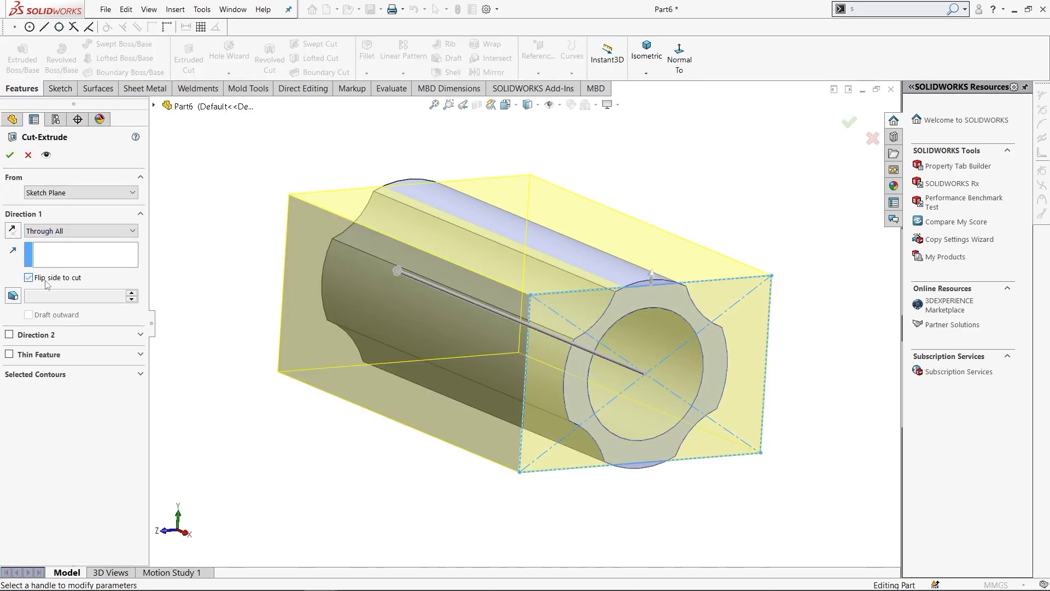
{"action": "key", "text": "Return"}
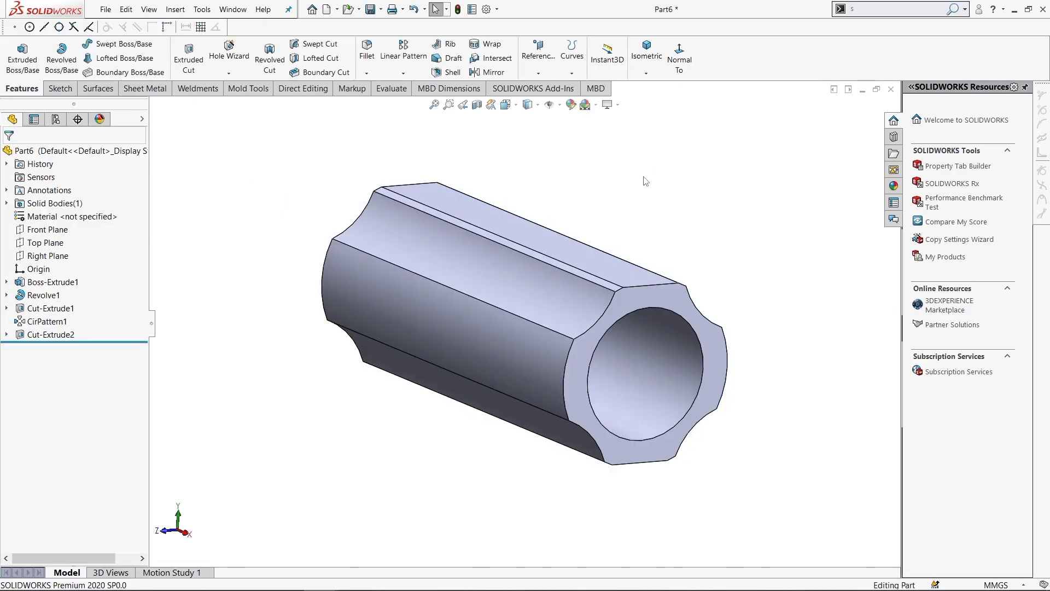
{"action": "mouse_move", "coordinate": [649, 179]}
{"action": "middle_mouse_down"}
{"action": "mouse_move", "coordinate": [628, 237]}
{"action": "mouse_move", "coordinate": [631, 210]}
{"action": "middle_mouse_up"}
Chamfer both bore end edges at 0.40 mm × 45°.
{"action": "left_click", "coordinate": [367, 73]}
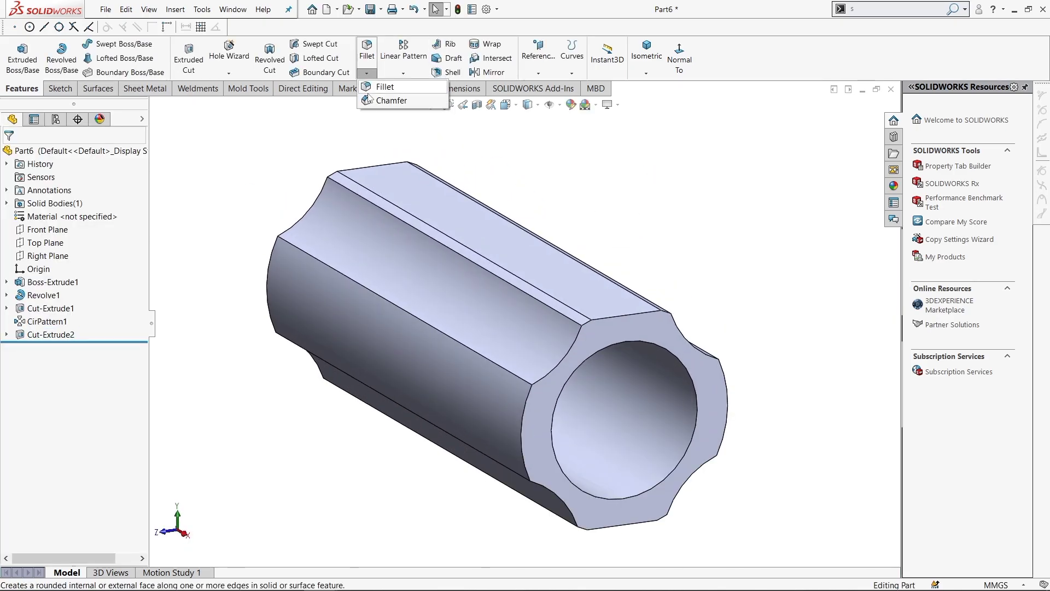
{"action": "left_click", "coordinate": [383, 100]}
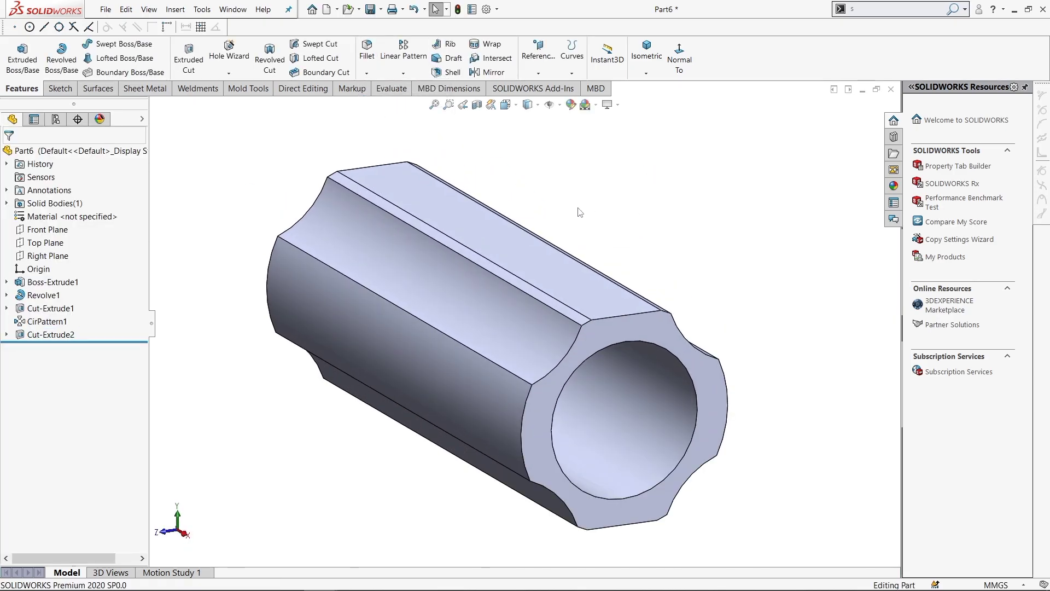
{"action": "left_click", "coordinate": [666, 355]}
{"action": "mouse_move", "coordinate": [281, 176]}
{"action": "middle_mouse_down"}
{"action": "mouse_move", "coordinate": [287, 199]}
{"action": "mouse_move", "coordinate": [398, 170]}
{"action": "middle_mouse_up"}
{"action": "left_click", "coordinate": [287, 199]}
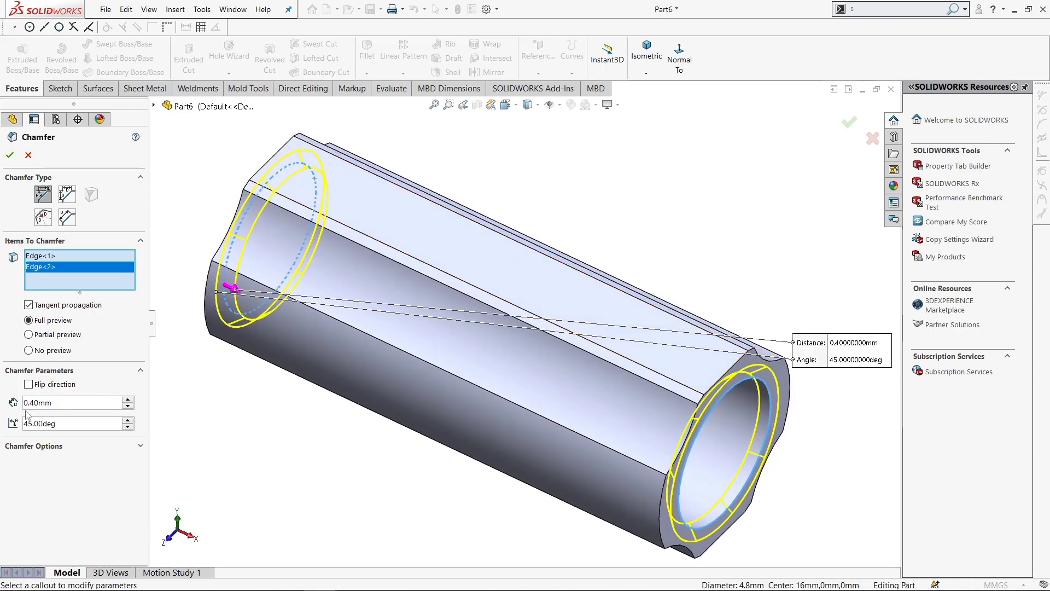
{"action": "left_click", "coordinate": [9, 155]}
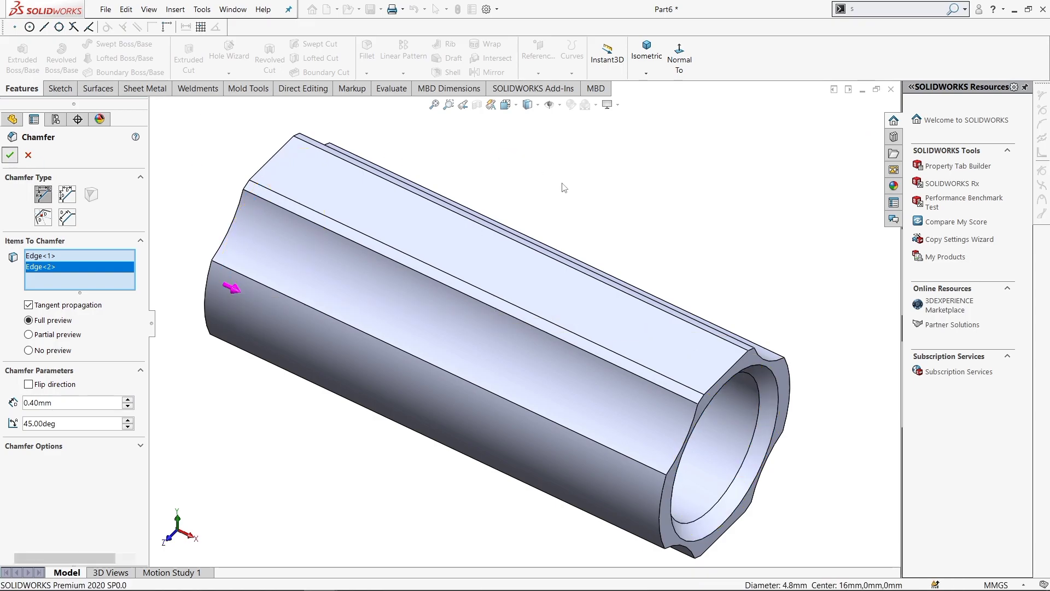
Fillet both bore end edges with a 0.40 mm radius.
{"action": "key", "text": "f"}
{"action": "mouse_move", "coordinate": [606, 221]}
{"action": "middle_mouse_down"}
{"action": "mouse_move", "coordinate": [579, 251]}
{"action": "mouse_move", "coordinate": [584, 215]}
{"action": "mouse_move", "coordinate": [567, 265]}
{"action": "mouse_move", "coordinate": [561, 215]}
{"action": "middle_mouse_up"}
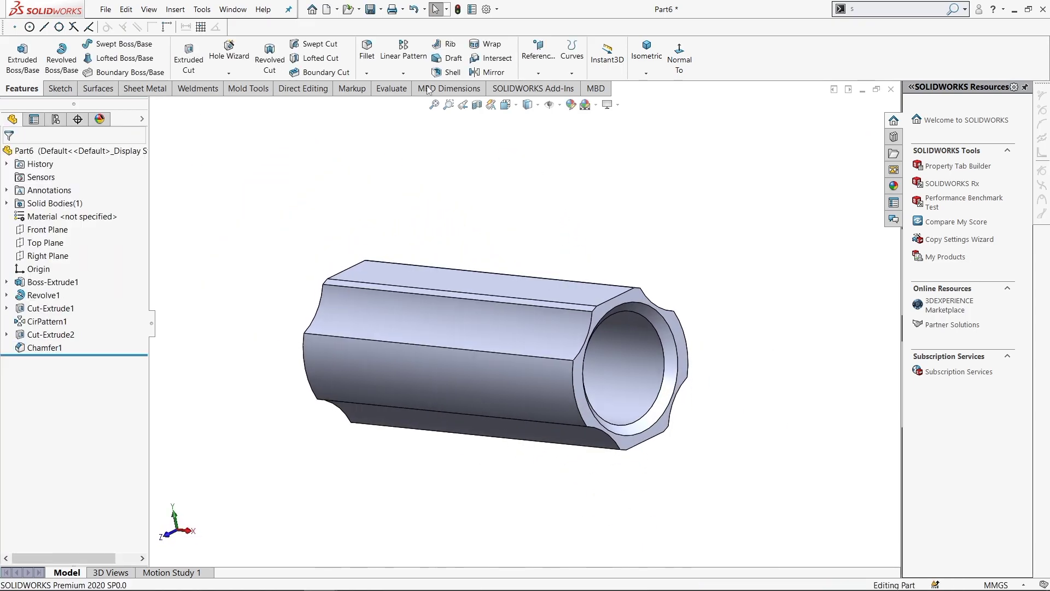
{"action": "scroll", "coordinate": [646, 333], "scroll_direction": "down", "scroll_amount": 2}
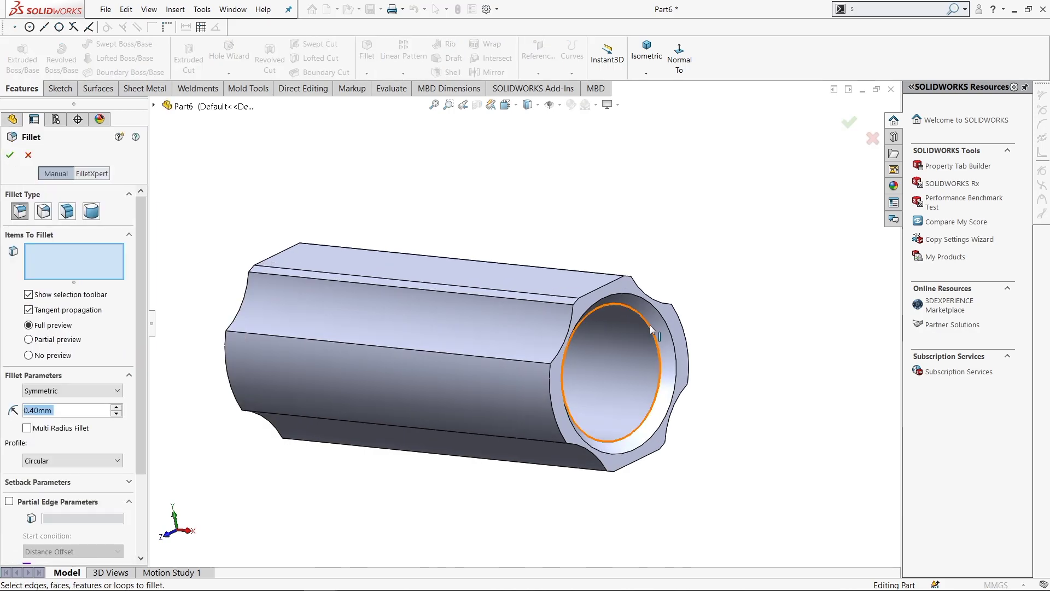
{"action": "left_click", "coordinate": [650, 324]}
{"action": "middle_click_drag", "start_coordinate": [209, 334], "coordinate": [240, 328]}
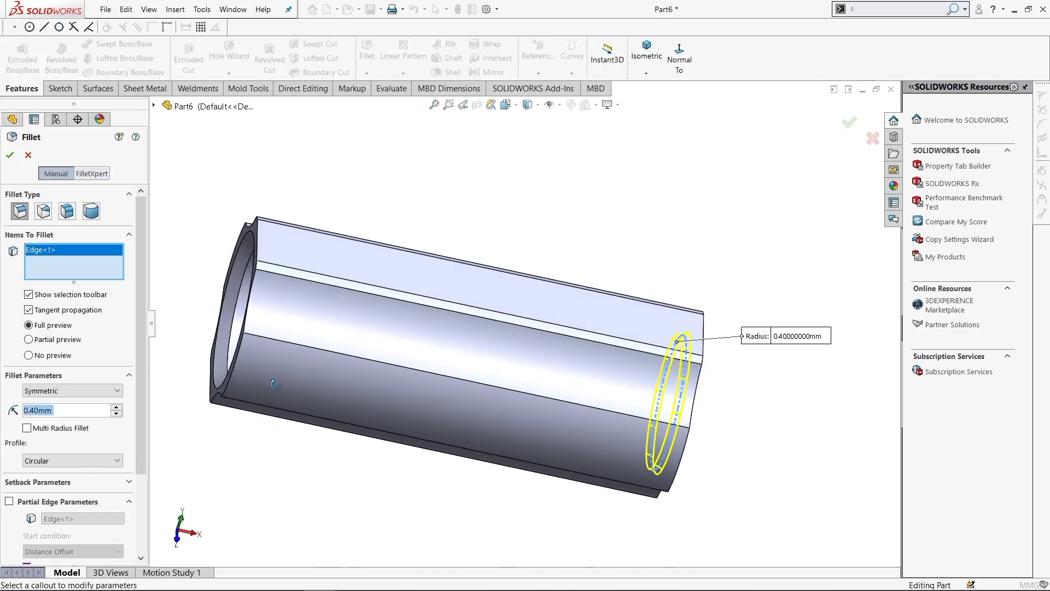
{"action": "left_click", "coordinate": [239, 330]}
{"action": "middle_click_drag", "start_coordinate": [322, 479], "coordinate": [230, 465]}
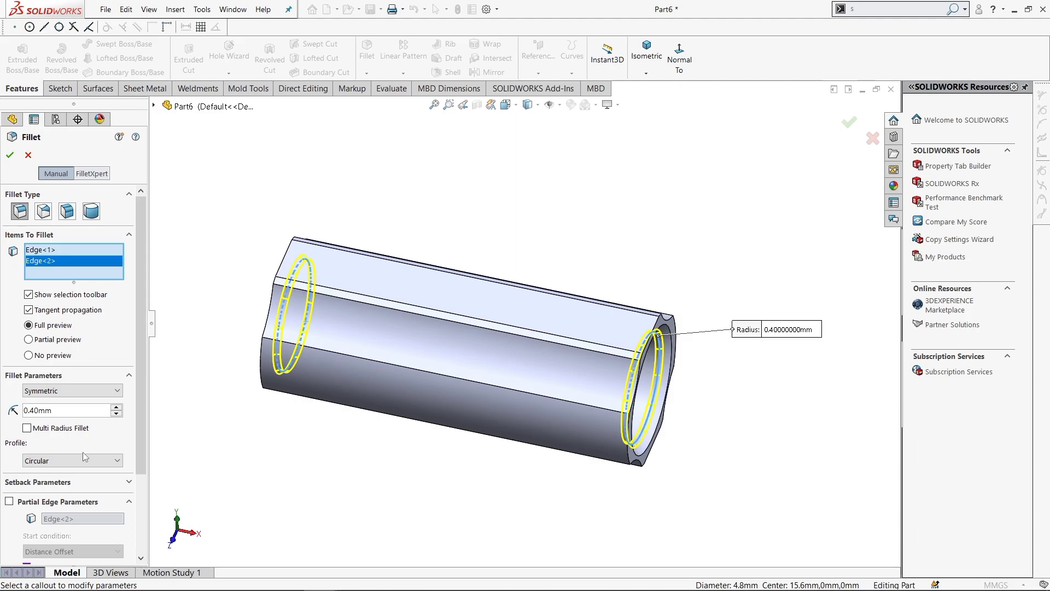
{"action": "left_click", "coordinate": [71, 409]}
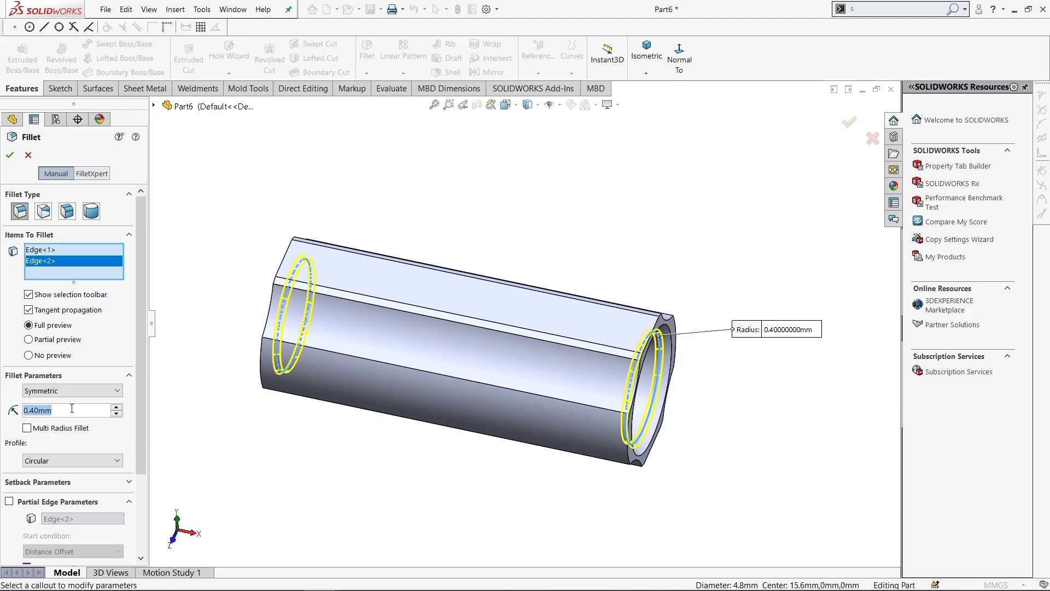
{"action": "left_click", "coordinate": [9, 155]}
{"action": "key", "text": "ctrl+7"}
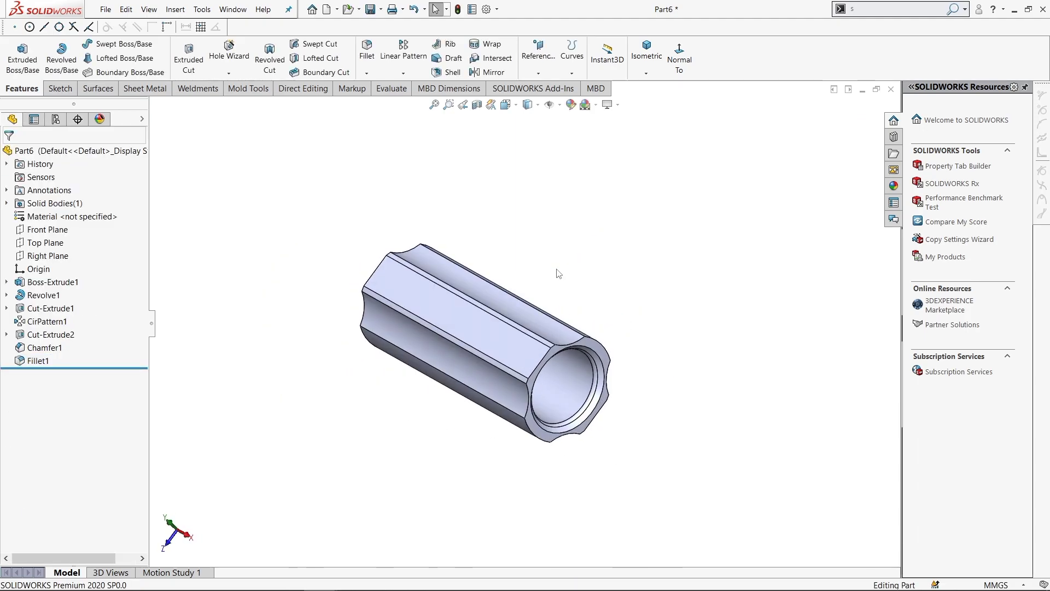
{"action": "middle_click_drag", "start_coordinate": [556, 274], "coordinate": [569, 292]}
{"action": "scroll", "coordinate": [571, 300], "scroll_direction": "up", "scroll_amount": 3}
Start a sketch on the tube's front end face and draw a circle centred on the origin.
{"action": "scroll", "coordinate": [574, 306], "scroll_direction": "up", "scroll_amount": 1}
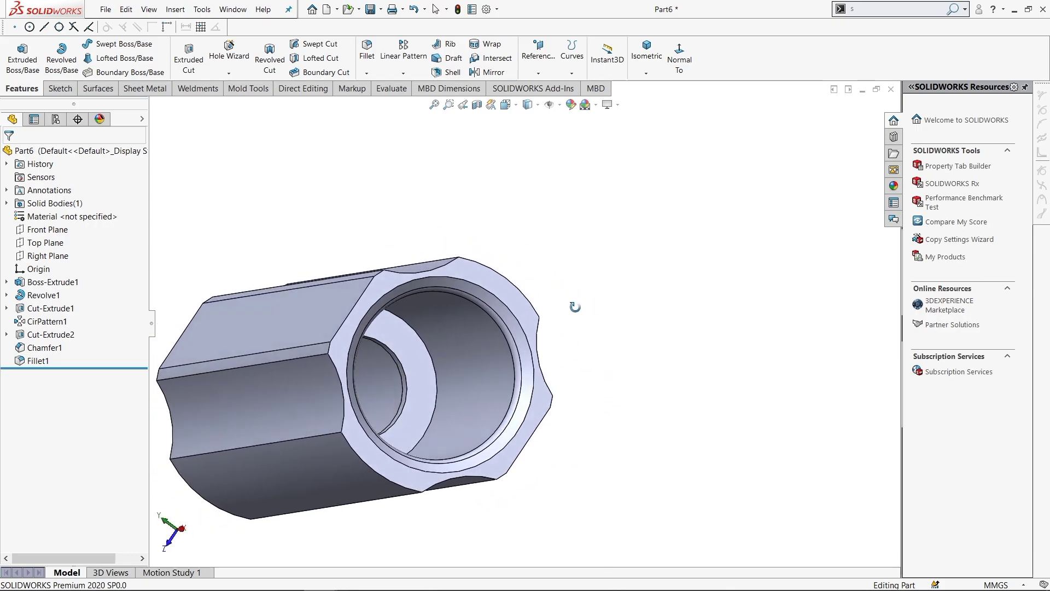
{"action": "right_click", "coordinate": [527, 297]}
{"action": "left_click", "coordinate": [544, 267]}
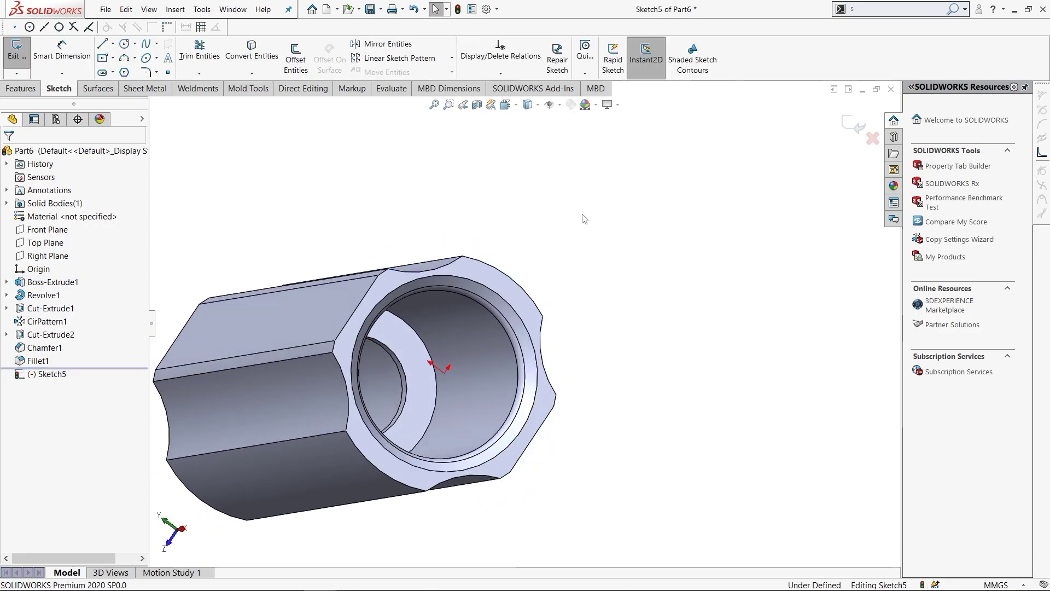
{"action": "key", "text": "s"}
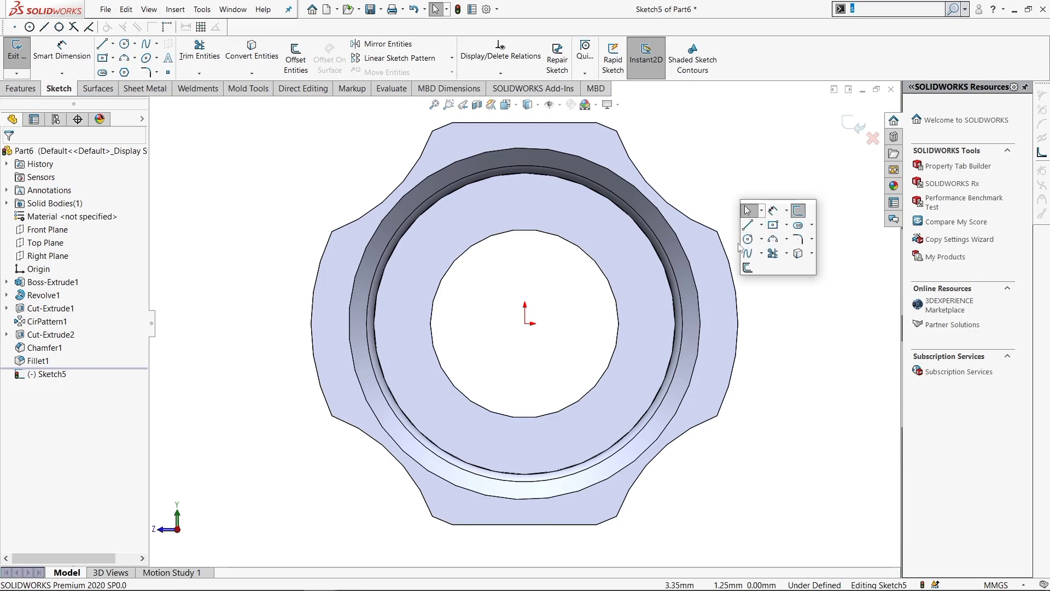
{"action": "left_click", "coordinate": [747, 239]}
{"action": "left_click", "coordinate": [525, 324]}
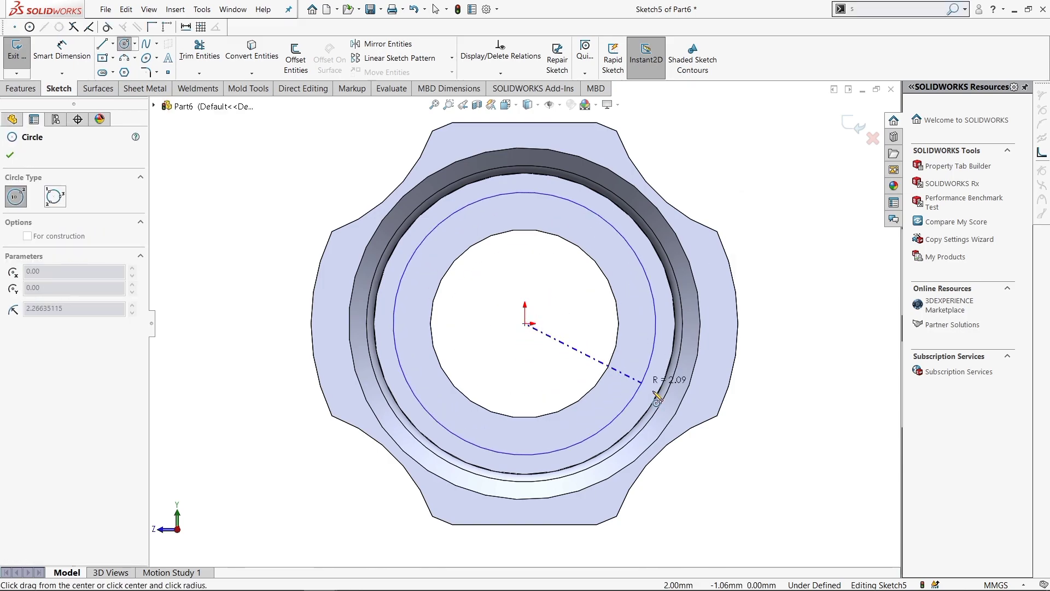
{"action": "left_click", "coordinate": [766, 434]}
{"action": "scroll", "coordinate": [711, 352], "scroll_direction": "up", "scroll_amount": 3}
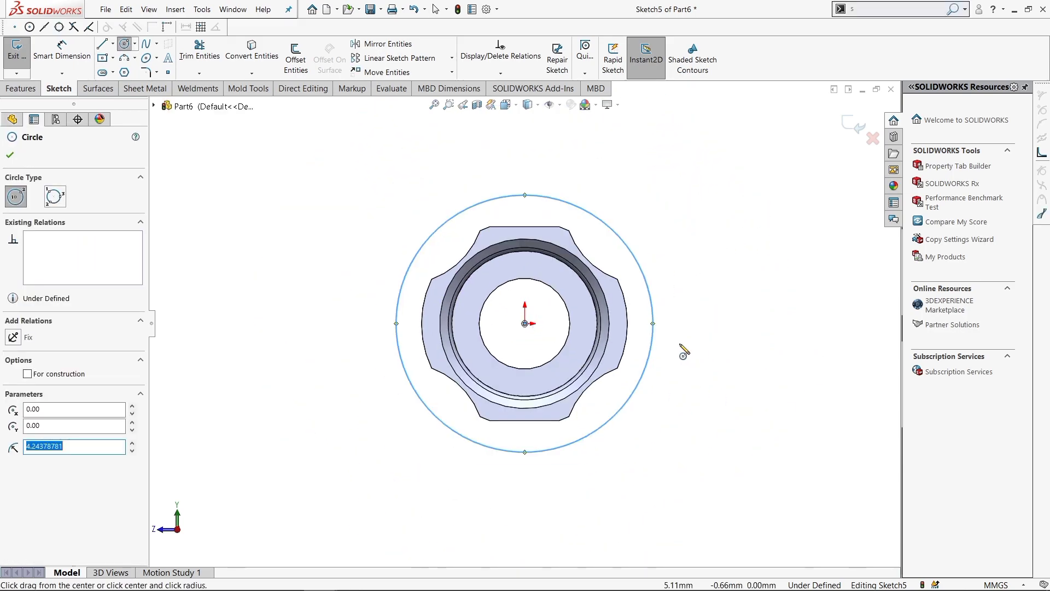
{"action": "scroll", "coordinate": [613, 351], "scroll_direction": "down", "scroll_amount": 1}
{"action": "type", "text": "QAss"}
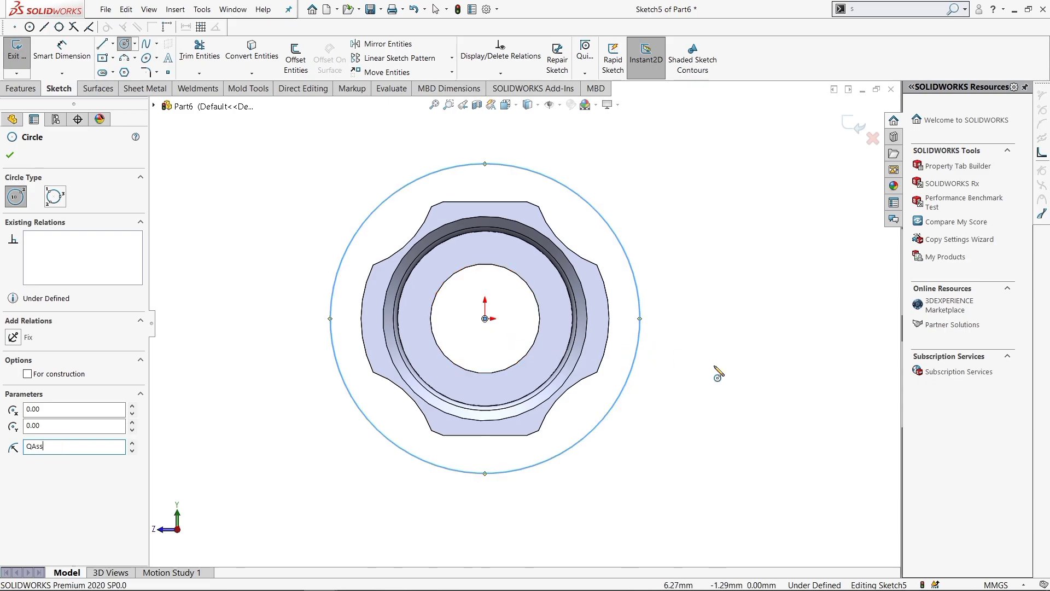
{"action": "key", "text": "Escape"}
Dimension the circle's diameter to 4.8 mm.
{"action": "key", "text": "s"}
{"action": "left_click", "coordinate": [678, 301]}
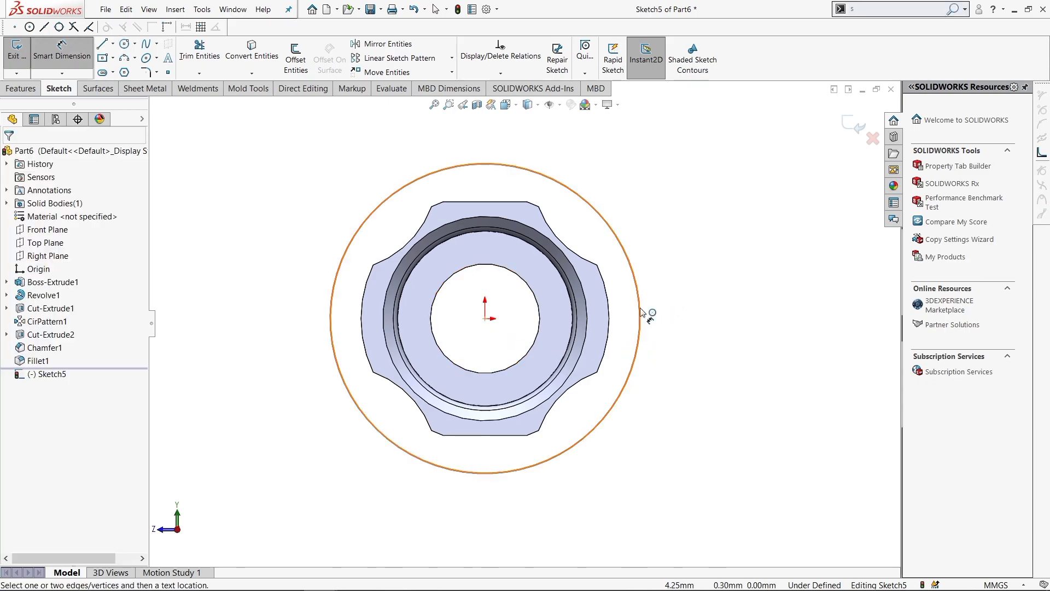
{"action": "left_click", "coordinate": [641, 311]}
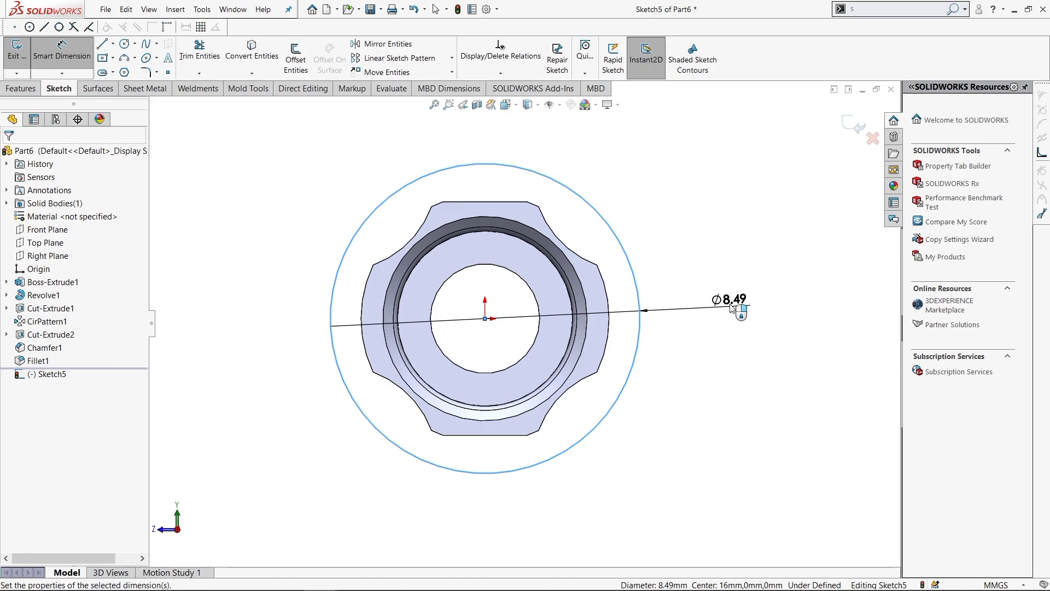
{"action": "left_click", "coordinate": [730, 308]}
{"action": "type", "text": "4.8"}
{"action": "key", "text": "Return"}
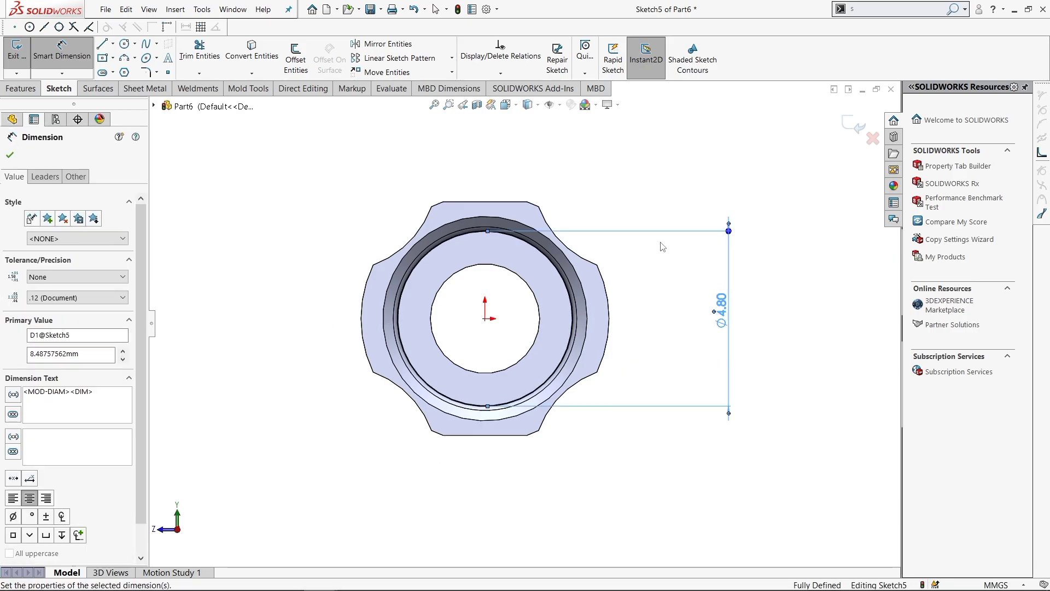
{"action": "scroll", "coordinate": [547, 318], "scroll_direction": "down", "scroll_amount": 3}
{"action": "scroll", "coordinate": [421, 356], "scroll_direction": "down", "scroll_amount": 3}
Draw a vertical centreline from the circle's top point down to the origin.
{"action": "key", "text": "s"}
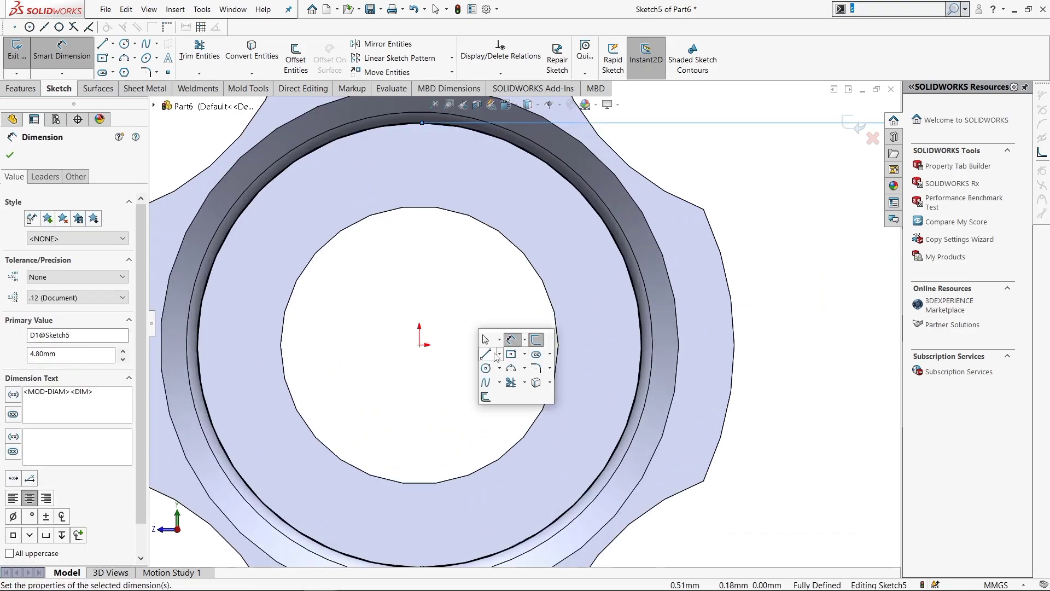
{"action": "left_click", "coordinate": [499, 353]}
{"action": "left_click", "coordinate": [517, 382]}
{"action": "left_click", "coordinate": [421, 122]}
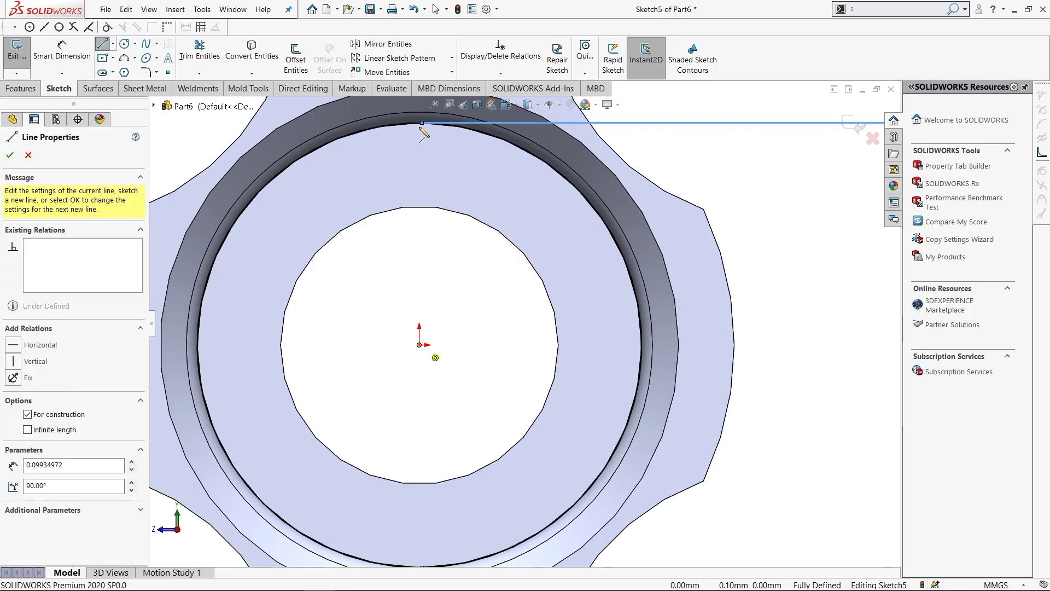
{"action": "double_click", "coordinate": [420, 343]}
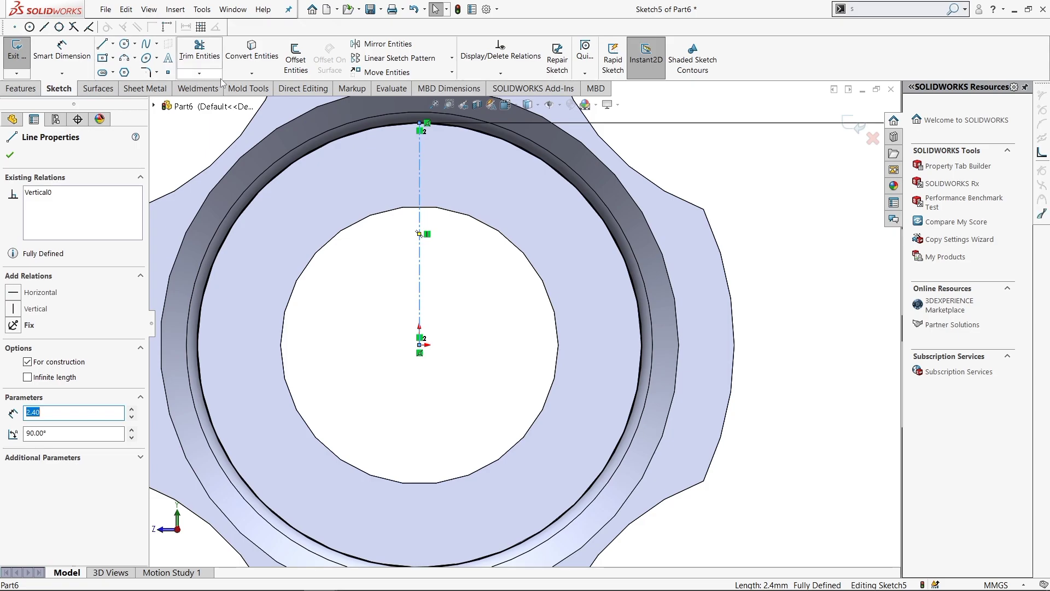
Offset the centreline by 0.90 mm to both sides.
{"action": "left_click", "coordinate": [296, 58]}
{"action": "type", "text": "0.9"}
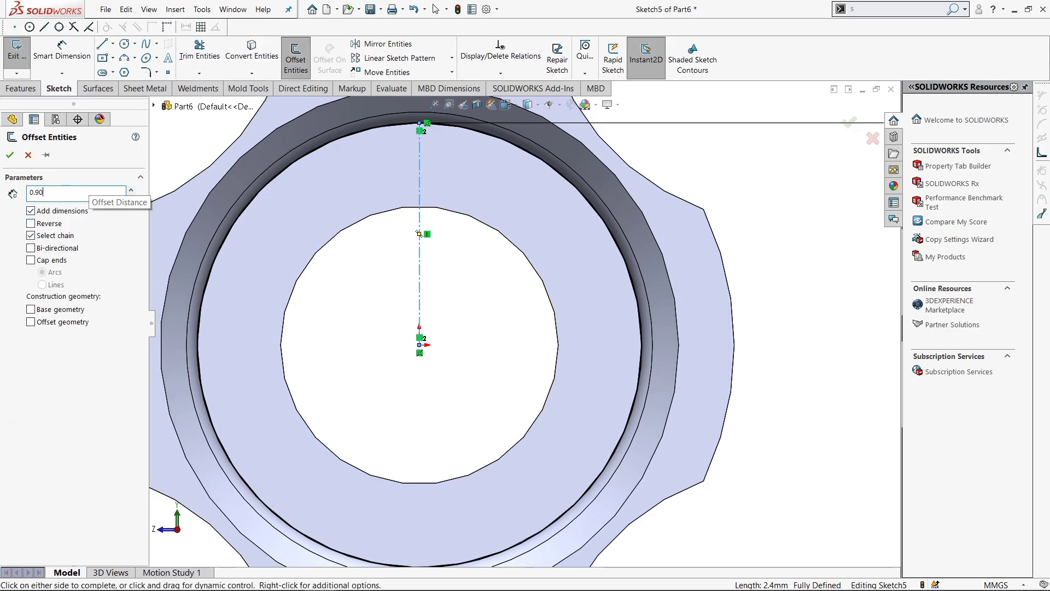
{"action": "key", "text": "Return"}
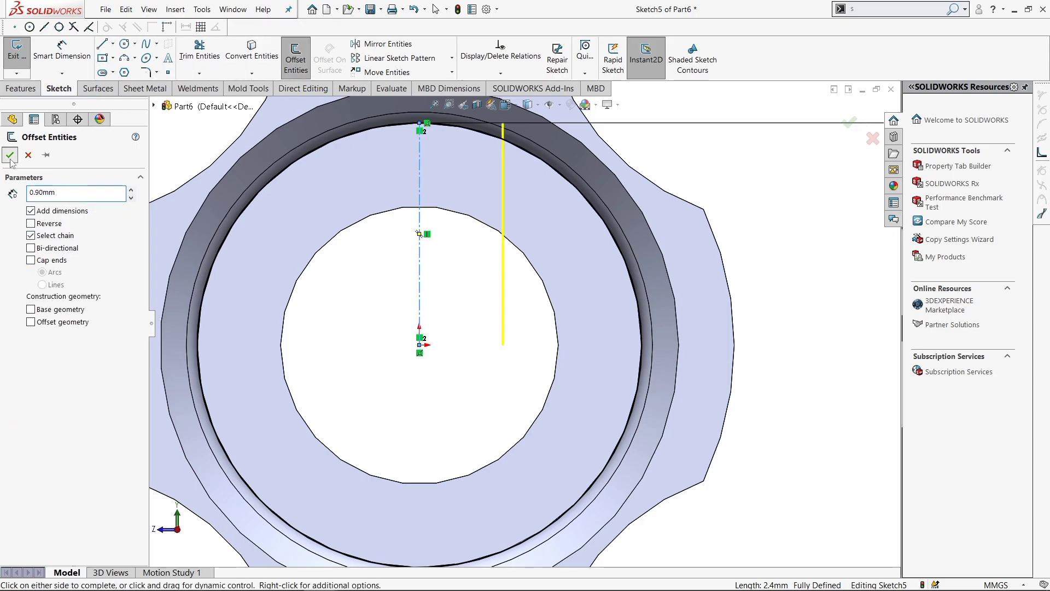
{"action": "left_click", "coordinate": [468, 296]}
{"action": "scroll", "coordinate": [468, 296], "scroll_direction": "up", "scroll_amount": 2}
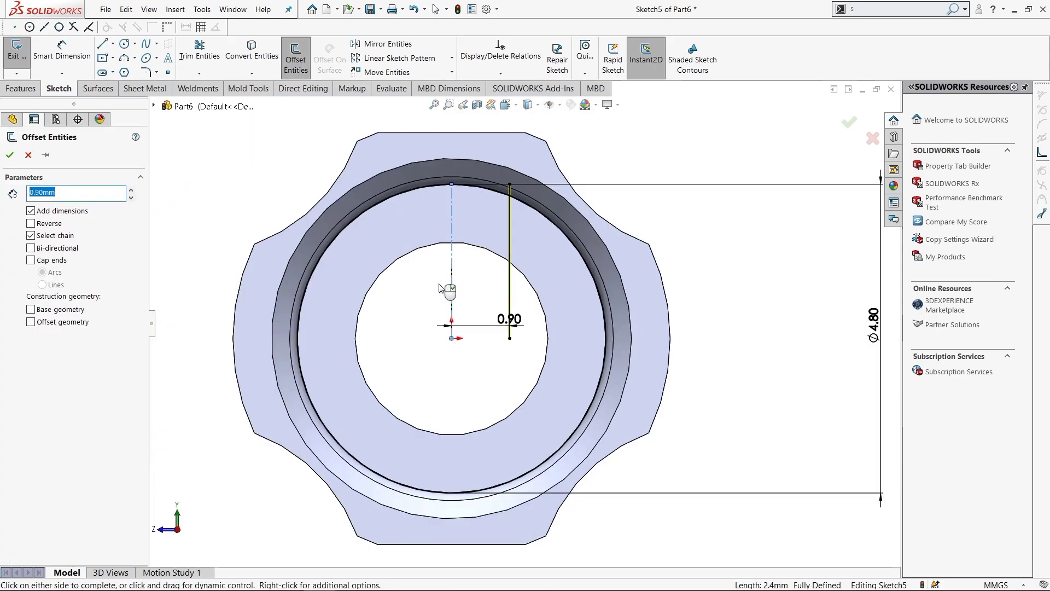
{"action": "left_click", "coordinate": [452, 282]}
{"action": "key", "text": "Return"}
{"action": "scroll", "coordinate": [486, 235], "scroll_direction": "down", "scroll_amount": 2}
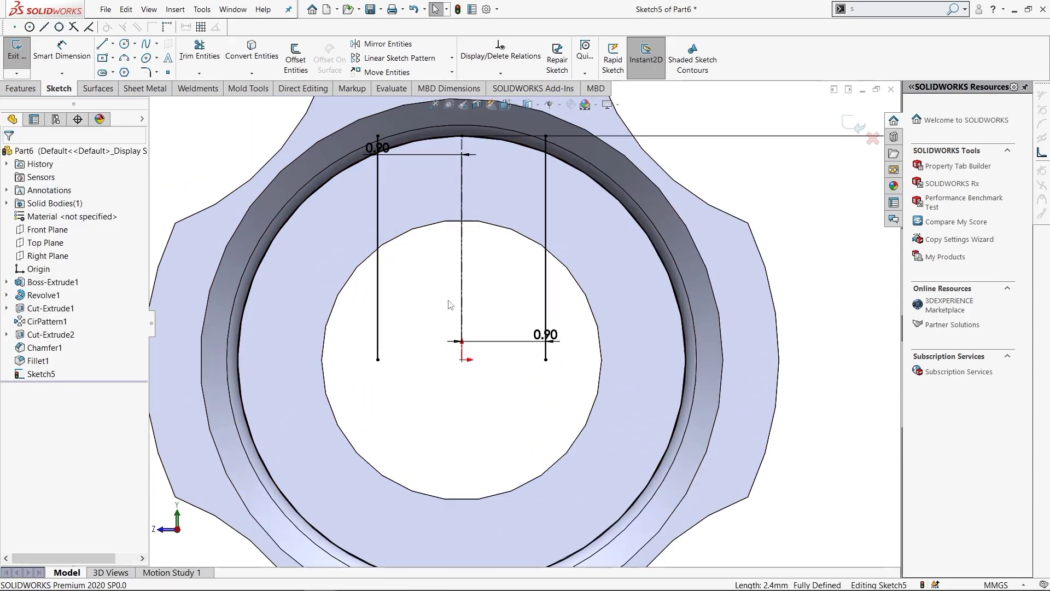
{"action": "scroll", "coordinate": [519, 268], "scroll_direction": "up", "scroll_amount": 1}
{"action": "scroll", "coordinate": [546, 295], "scroll_direction": "down", "scroll_amount": 1}
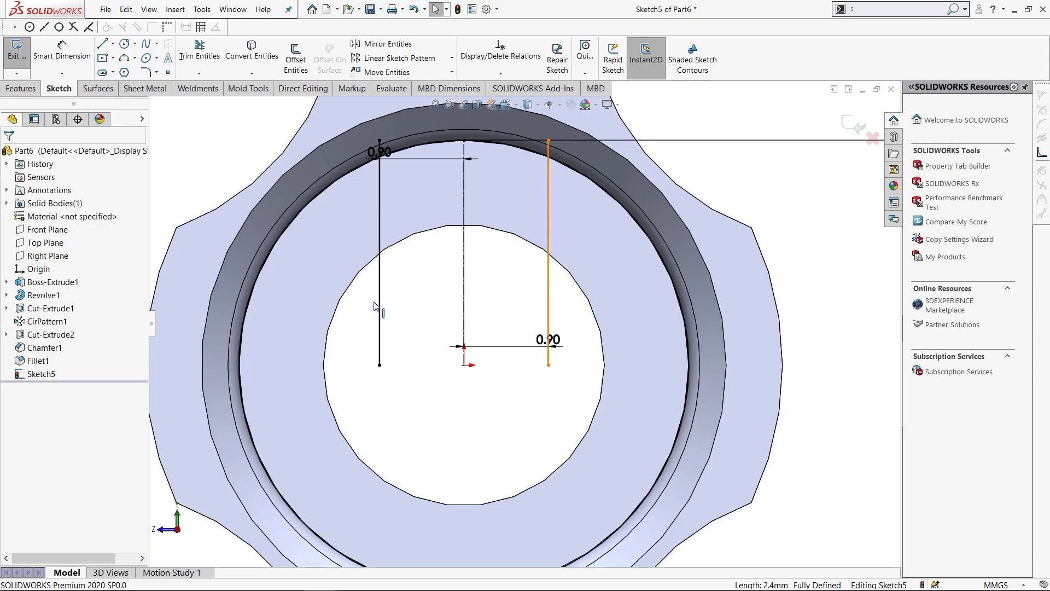
Circular-pattern the two offset lines into 4 instances around the origin.
{"action": "left_click", "coordinate": [378, 306]}
{"action": "left_click", "coordinate": [548, 262], "text": "ctrl"}
{"action": "left_click", "coordinate": [451, 58]}
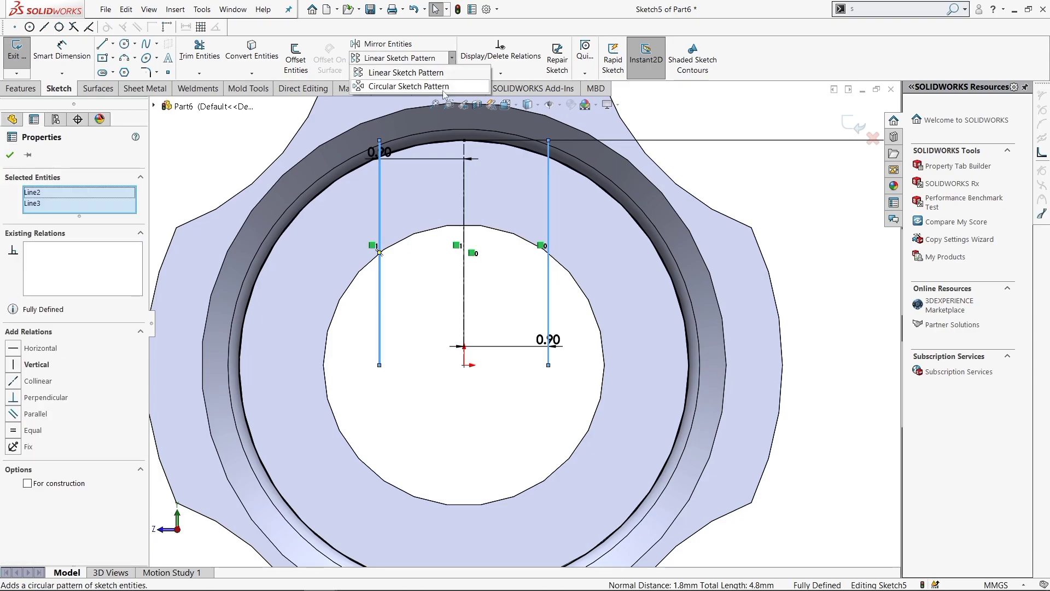
{"action": "left_click", "coordinate": [415, 86]}
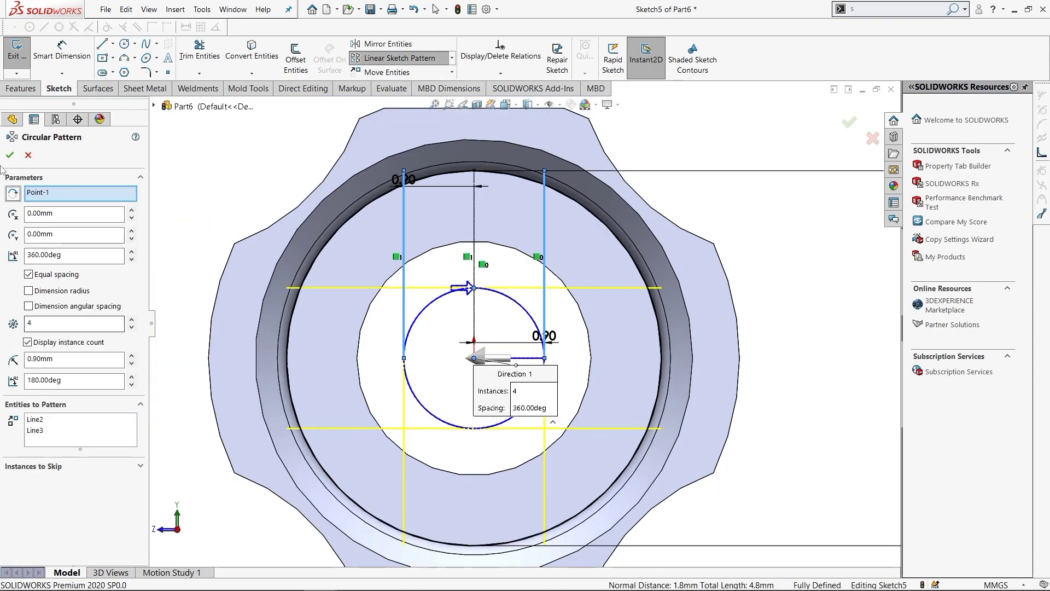
{"action": "left_click", "coordinate": [9, 154]}
{"action": "scroll", "coordinate": [564, 403], "scroll_direction": "down", "scroll_amount": 1}
{"action": "scroll", "coordinate": [565, 403], "scroll_direction": "up", "scroll_amount": 1}
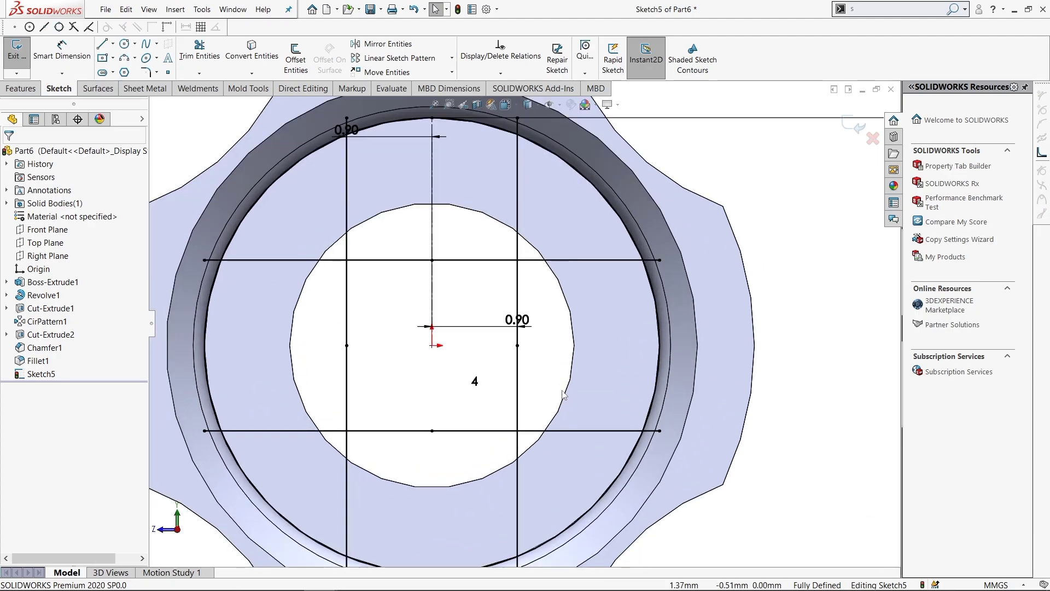
{"action": "scroll", "coordinate": [567, 377], "scroll_direction": "up", "scroll_amount": 1}
Power-trim the line grid and circle, then undo the trims that broke the sketch.
{"action": "key", "text": "s"}
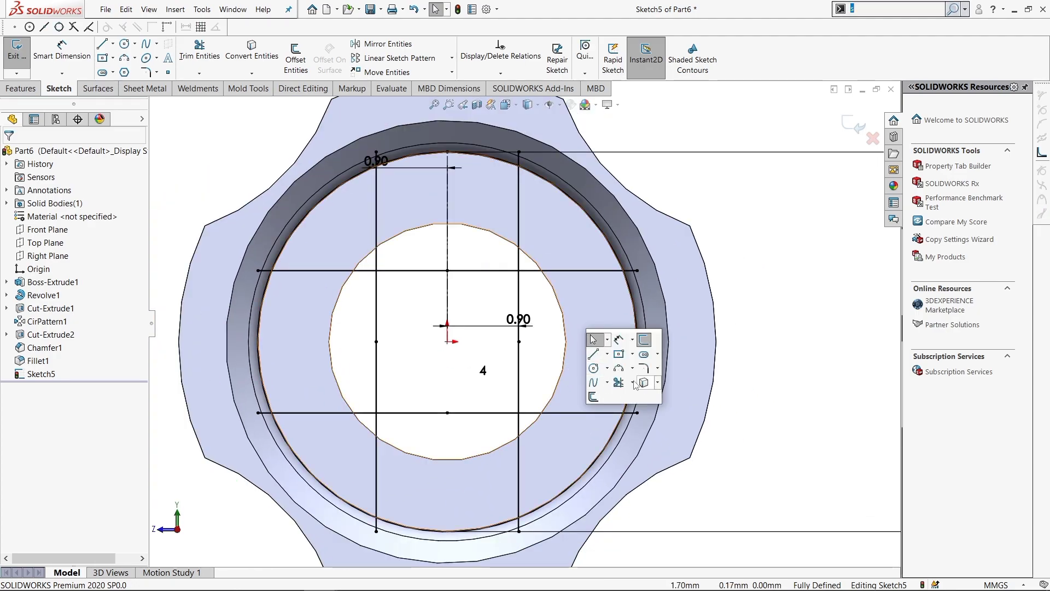
{"action": "left_click", "coordinate": [619, 382]}
{"action": "left_click_drag", "start_coordinate": [461, 126], "coordinate": [465, 237]}
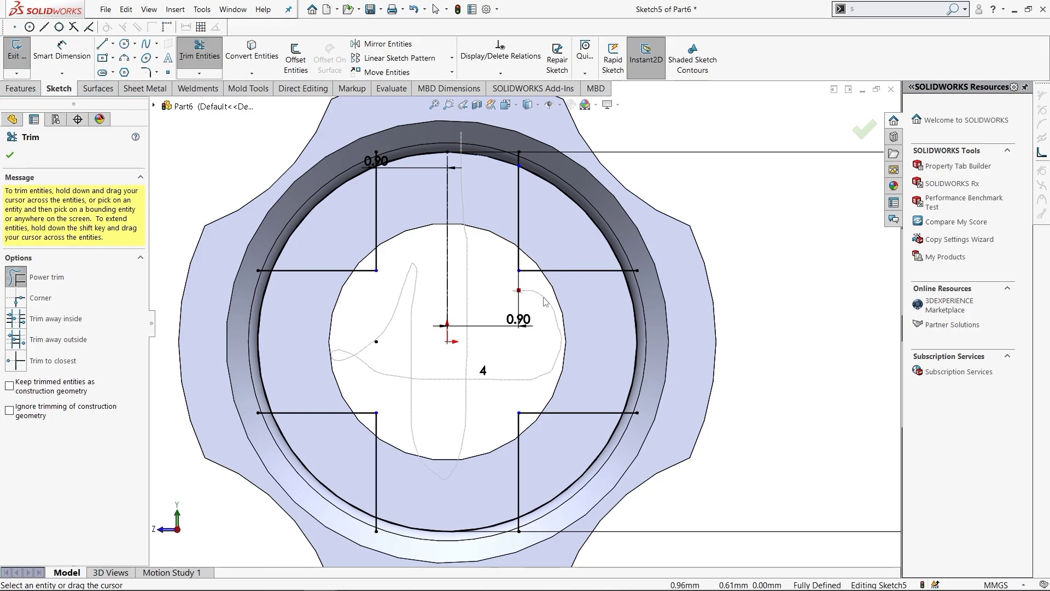
{"action": "left_click_drag", "start_coordinate": [593, 309], "coordinate": [632, 273]}
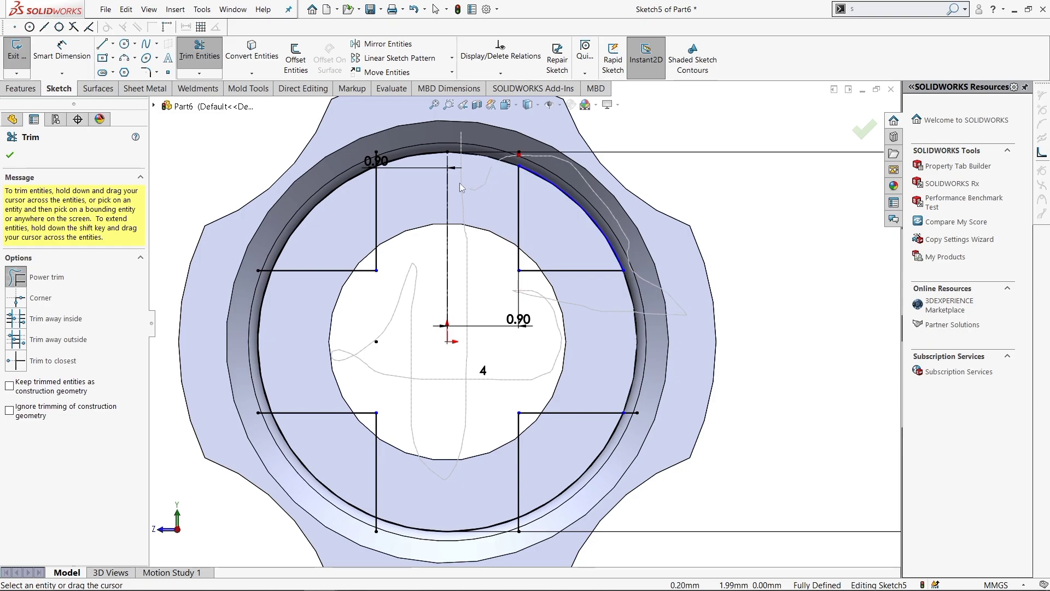
{"action": "left_click_drag", "start_coordinate": [416, 136], "coordinate": [309, 198]}
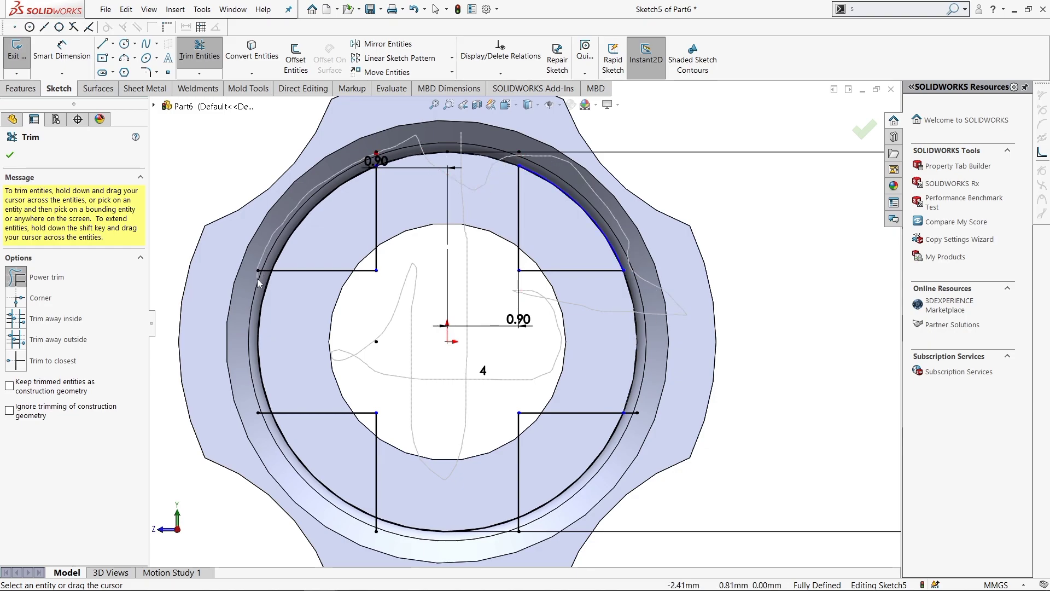
{"action": "left_click_drag", "start_coordinate": [259, 282], "coordinate": [258, 288]}
{"action": "mouse_move", "coordinate": [244, 349]}
{"action": "left_mouse_down"}
{"action": "mouse_move", "coordinate": [343, 518]}
{"action": "mouse_move", "coordinate": [519, 532]}
{"action": "left_mouse_up"}
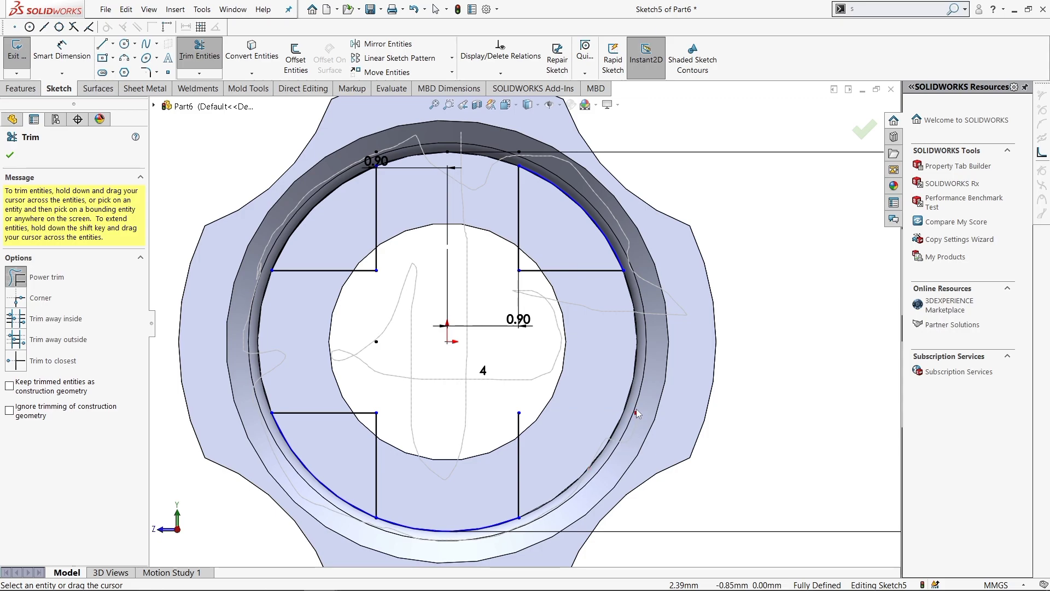
{"action": "left_click_drag", "start_coordinate": [591, 472], "coordinate": [637, 410]}
{"action": "key", "text": "Escape"}
{"action": "key", "text": "ctrl+z"}
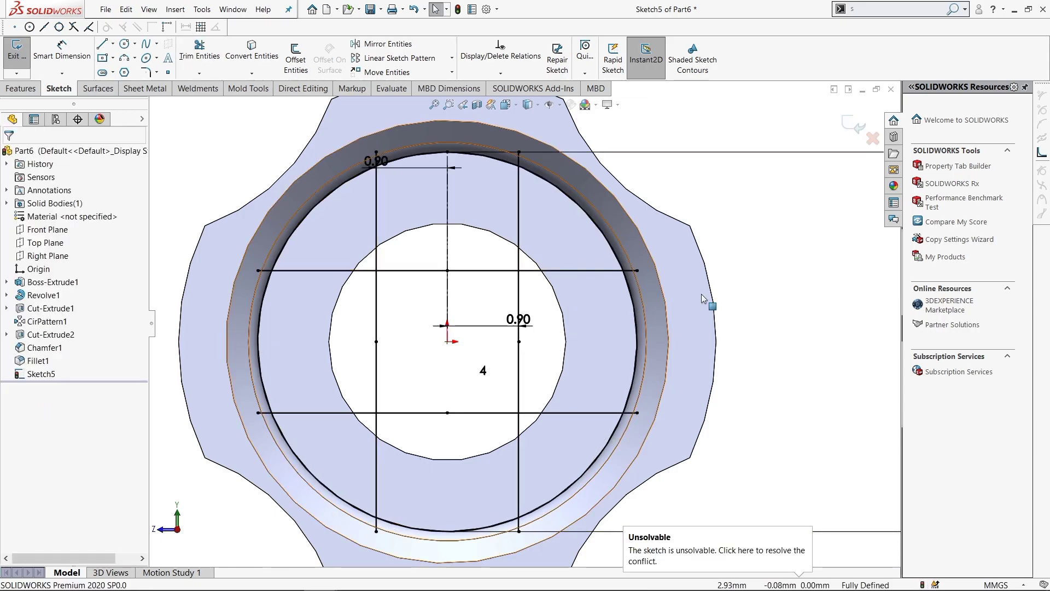
Retrim the vertical segments crossing between the horizontal rib lines.
{"action": "key", "text": "s"}
{"action": "left_click", "coordinate": [779, 315]}
{"action": "mouse_move", "coordinate": [667, 320]}
{"action": "left_mouse_down"}
{"action": "mouse_move", "coordinate": [434, 348]}
{"action": "mouse_move", "coordinate": [559, 313]}
{"action": "left_mouse_up"}
{"action": "mouse_move", "coordinate": [540, 373]}
{"action": "left_mouse_down"}
{"action": "mouse_move", "coordinate": [312, 344]}
{"action": "mouse_move", "coordinate": [495, 228]}
{"action": "left_mouse_up"}
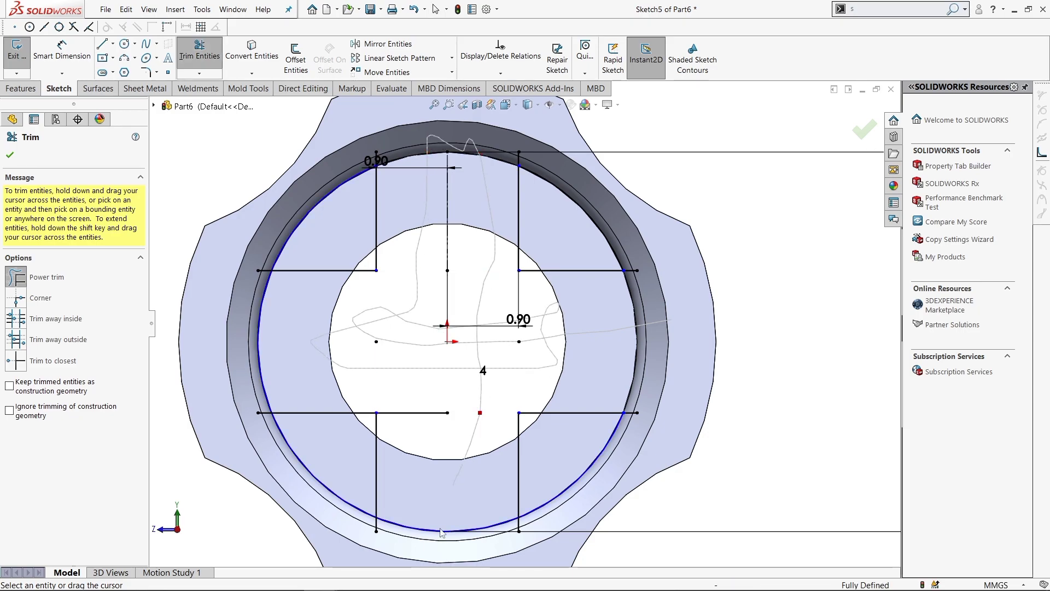
{"action": "left_click_drag", "start_coordinate": [504, 530], "coordinate": [504, 531]}
Trim the leftover piece above the inner arc to complete the plus-shaped outline.
{"action": "scroll", "coordinate": [465, 534], "scroll_direction": "down", "scroll_amount": 2}
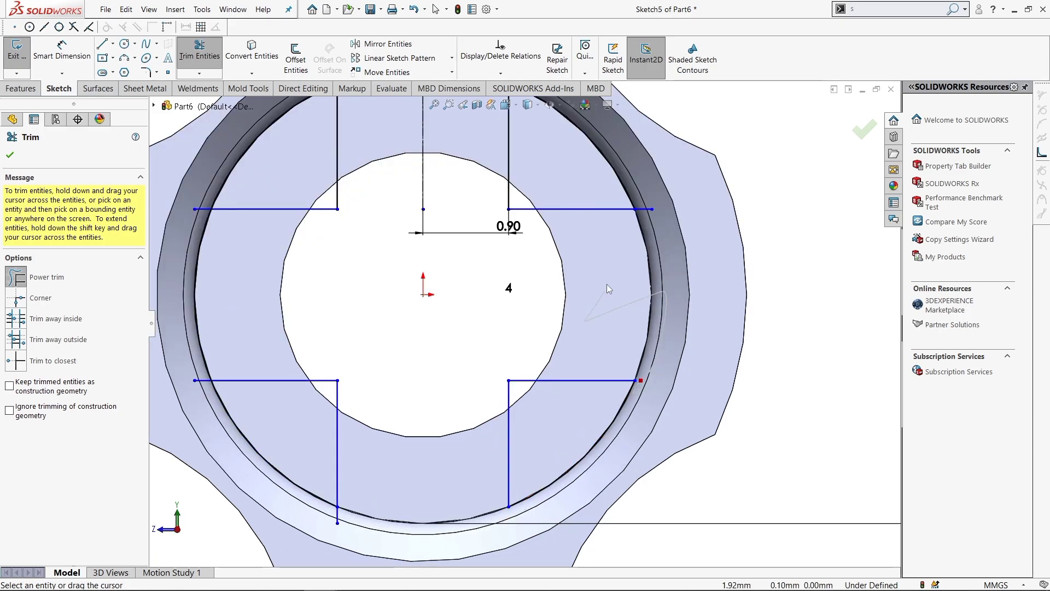
{"action": "scroll", "coordinate": [651, 210], "scroll_direction": "up", "scroll_amount": 1}
{"action": "scroll", "coordinate": [509, 246], "scroll_direction": "down", "scroll_amount": 3}
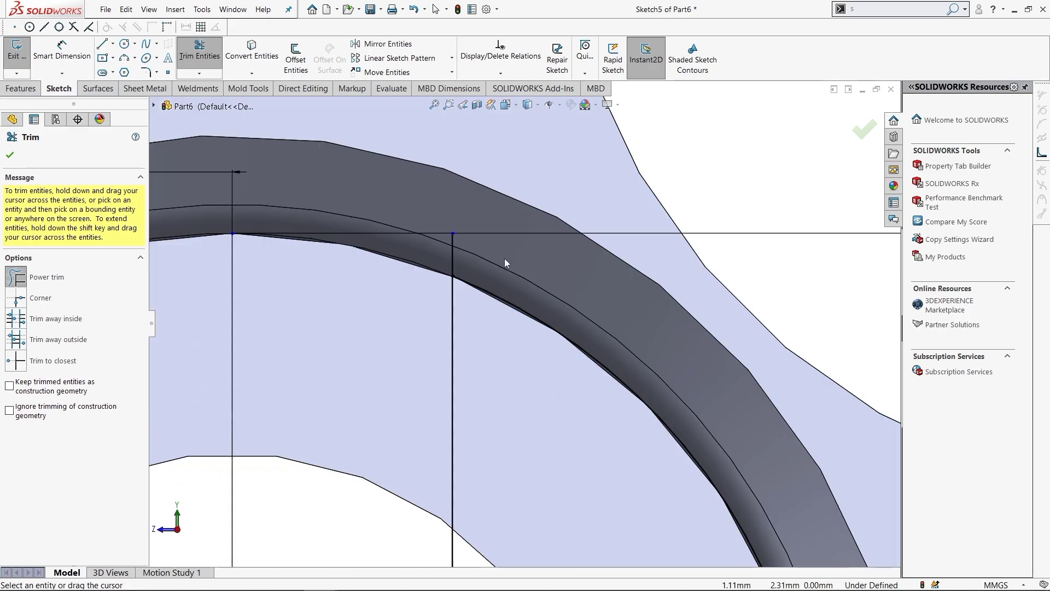
{"action": "scroll", "coordinate": [408, 278], "scroll_direction": "down", "scroll_amount": 1}
{"action": "scroll", "coordinate": [427, 309], "scroll_direction": "up", "scroll_amount": 2}
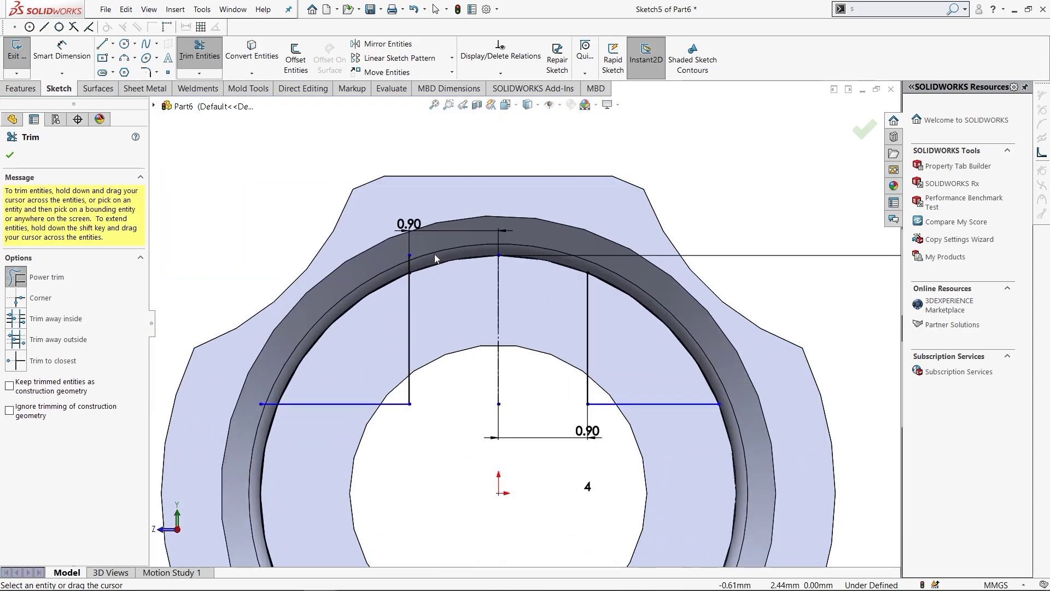
{"action": "left_click_drag", "start_coordinate": [435, 258], "coordinate": [392, 268]}
{"action": "scroll", "coordinate": [273, 396], "scroll_direction": "up", "scroll_amount": 2}
{"action": "scroll", "coordinate": [350, 396], "scroll_direction": "down", "scroll_amount": 2}
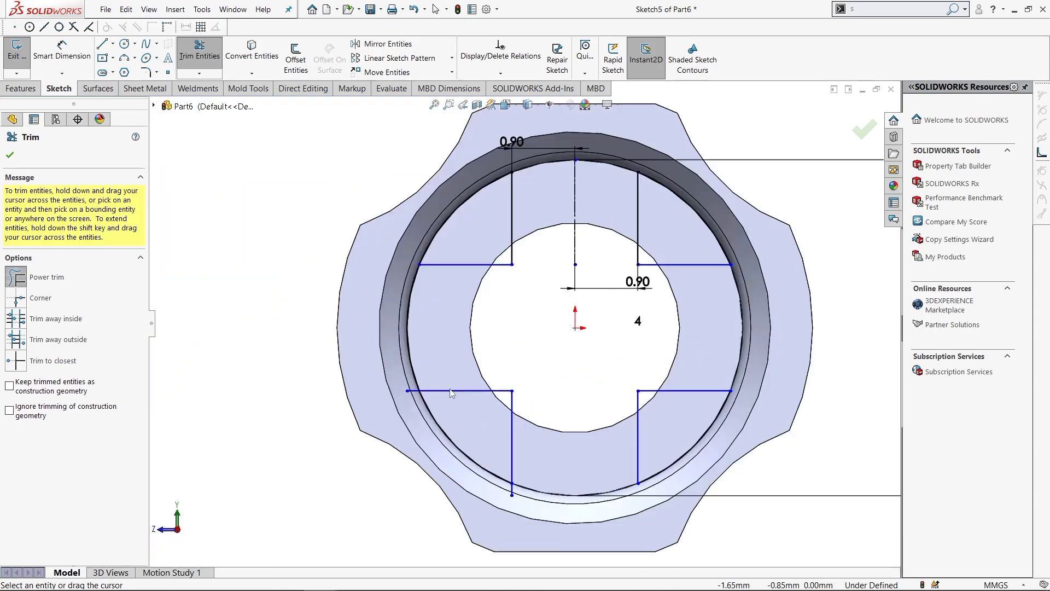
{"action": "scroll", "coordinate": [431, 396], "scroll_direction": "down", "scroll_amount": 2}
{"action": "scroll", "coordinate": [557, 517], "scroll_direction": "up", "scroll_amount": 2}
{"action": "scroll", "coordinate": [552, 432], "scroll_direction": "up", "scroll_amount": 1}
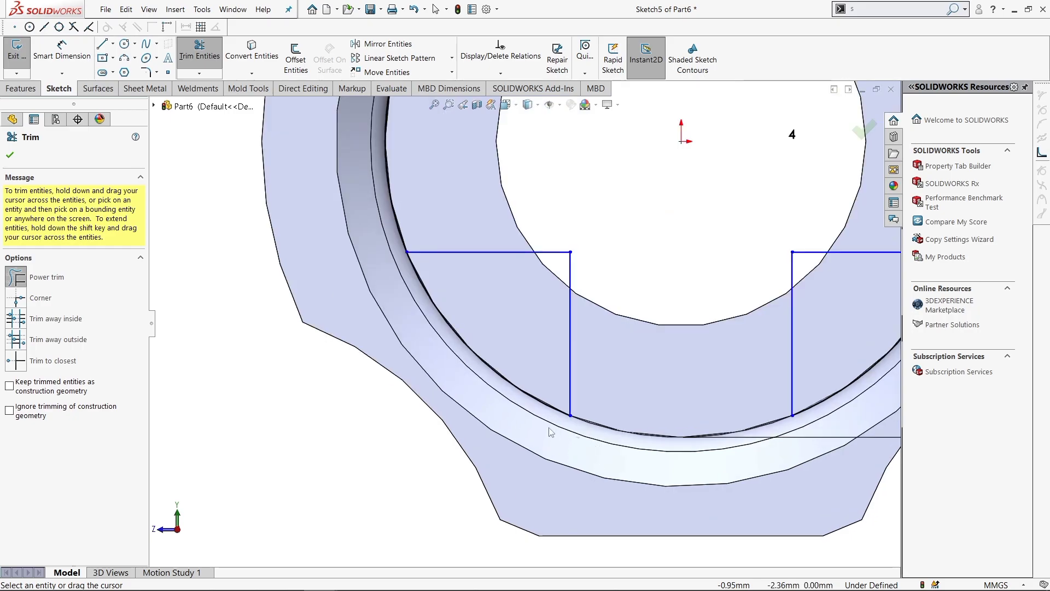
{"action": "scroll", "coordinate": [605, 354], "scroll_direction": "up", "scroll_amount": 2}
{"action": "scroll", "coordinate": [651, 275], "scroll_direction": "up", "scroll_amount": 1}
{"action": "scroll", "coordinate": [629, 284], "scroll_direction": "down", "scroll_amount": 3}
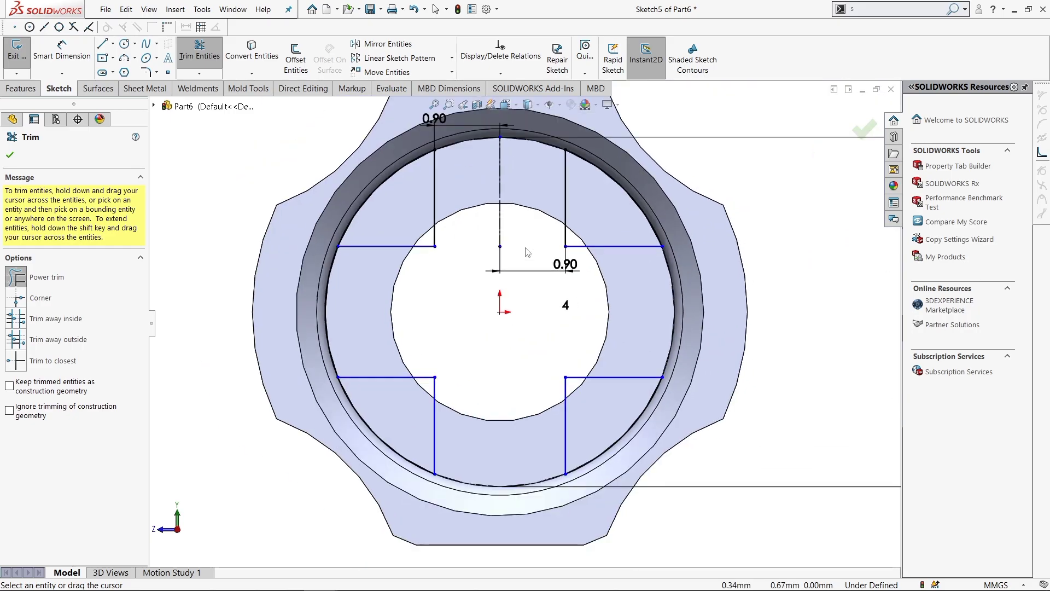
Dimension the right upper rib line vertically and set the value to 1.25 mm.
{"action": "key", "text": "s"}
{"action": "left_click", "coordinate": [575, 276]}
{"action": "left_click", "coordinate": [565, 219]}
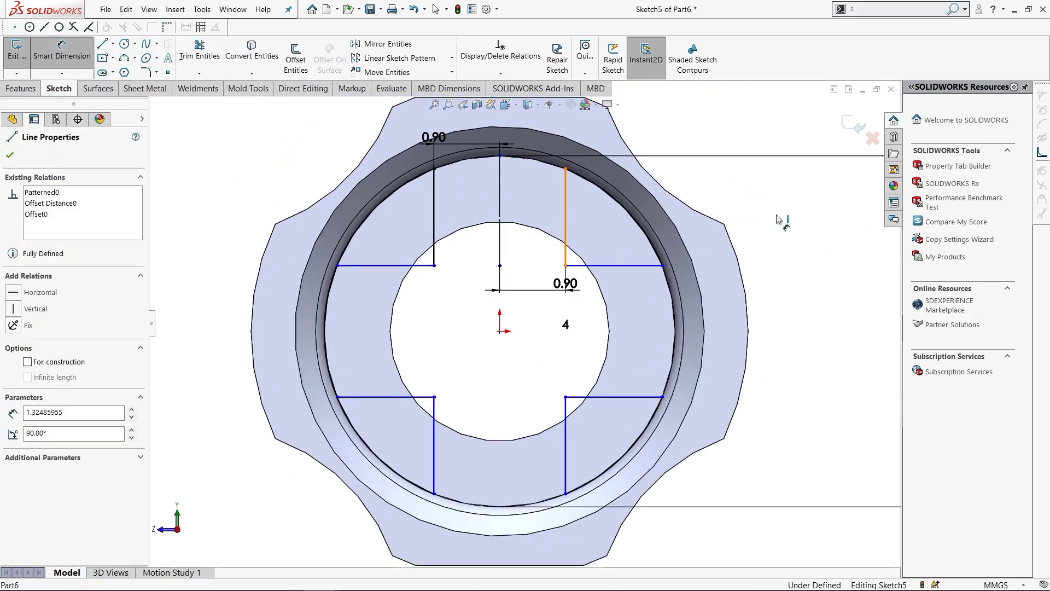
{"action": "left_click", "coordinate": [780, 222]}
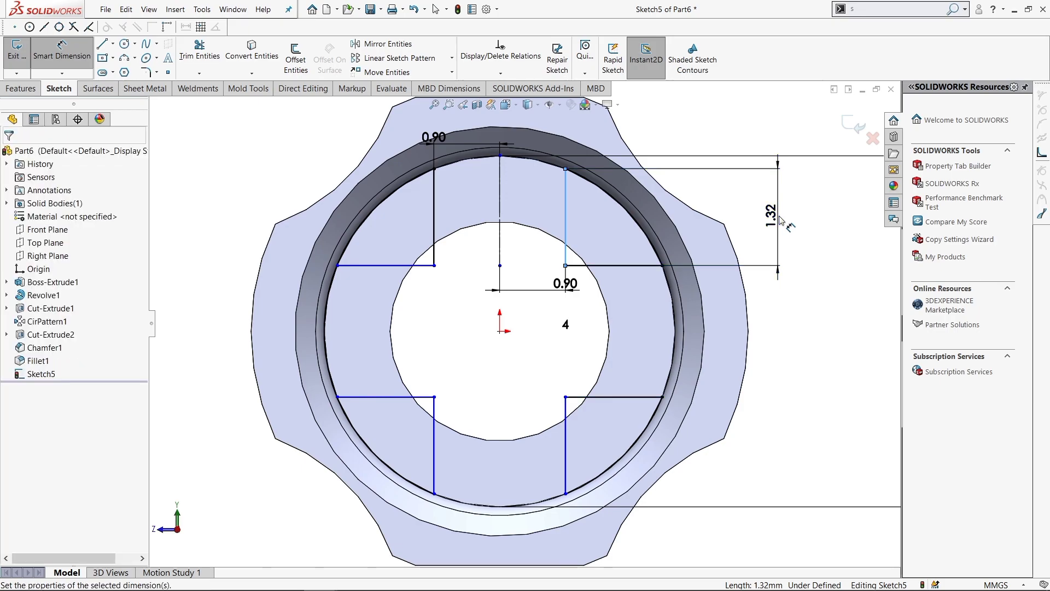
{"action": "type", "text": "0.251"}
{"action": "key", "text": "Escape"}
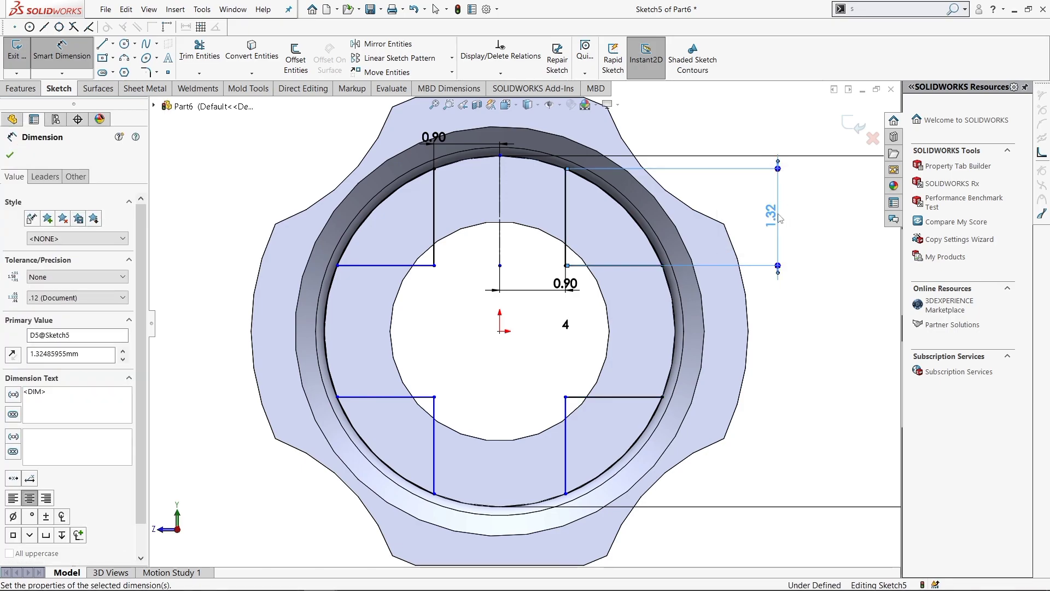
{"action": "double_click", "coordinate": [775, 183]}
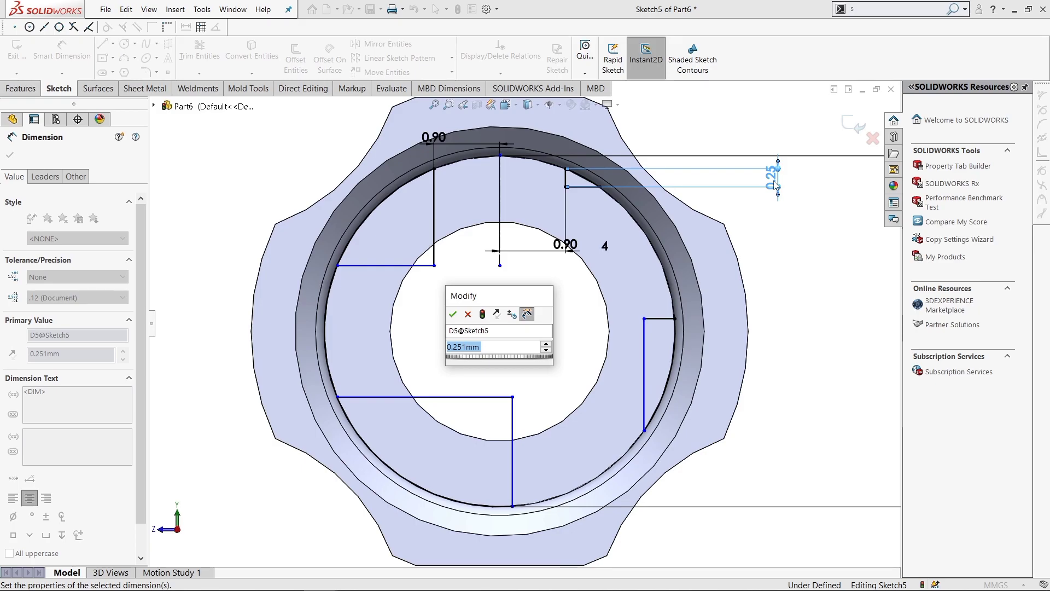
{"action": "key", "text": "Return"}
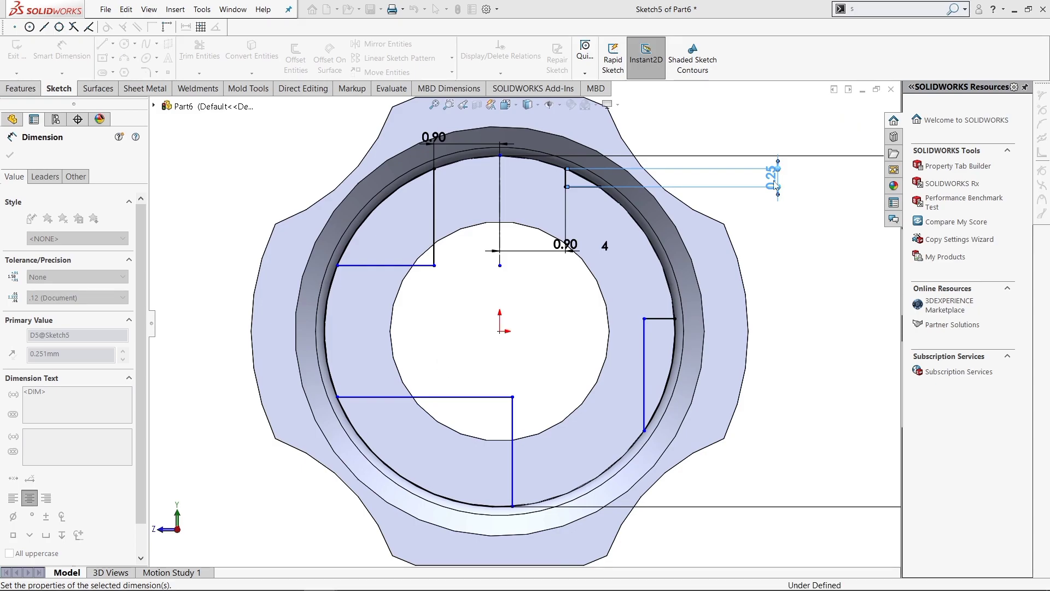
{"action": "key", "text": "Escape"}
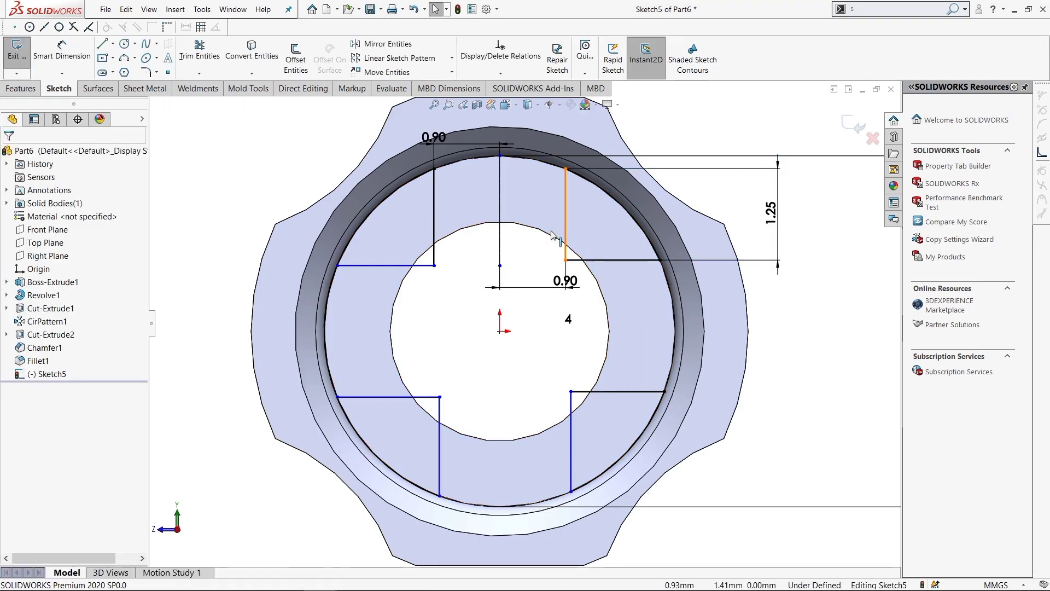
Select both upper vertical rib lines to add a relation.
{"action": "left_click", "coordinate": [432, 230]}
{"action": "left_click", "coordinate": [565, 219], "text": "ctrl"}
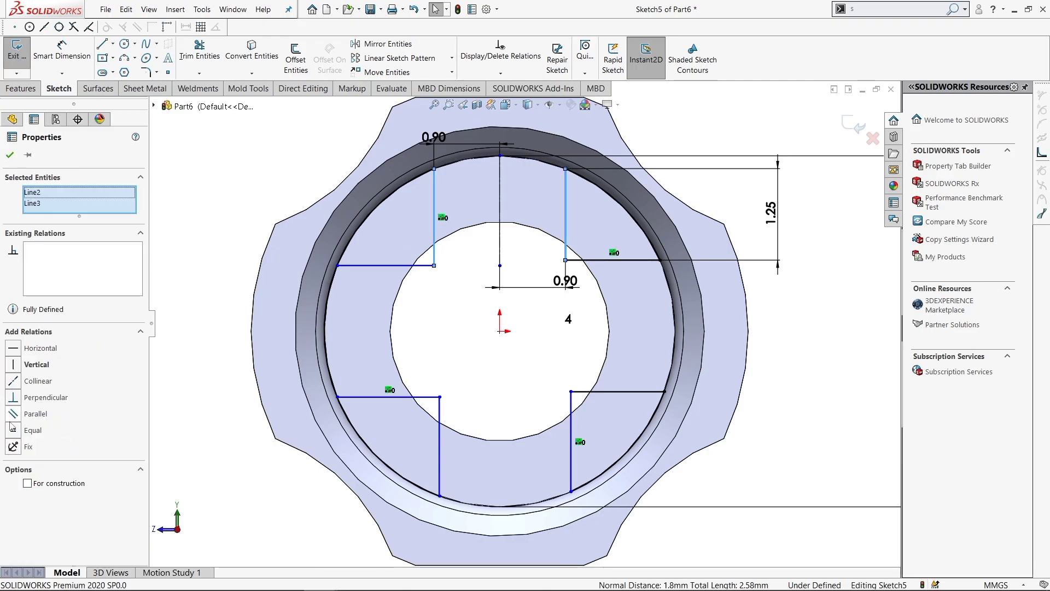
{"action": "key", "text": "Escape"}
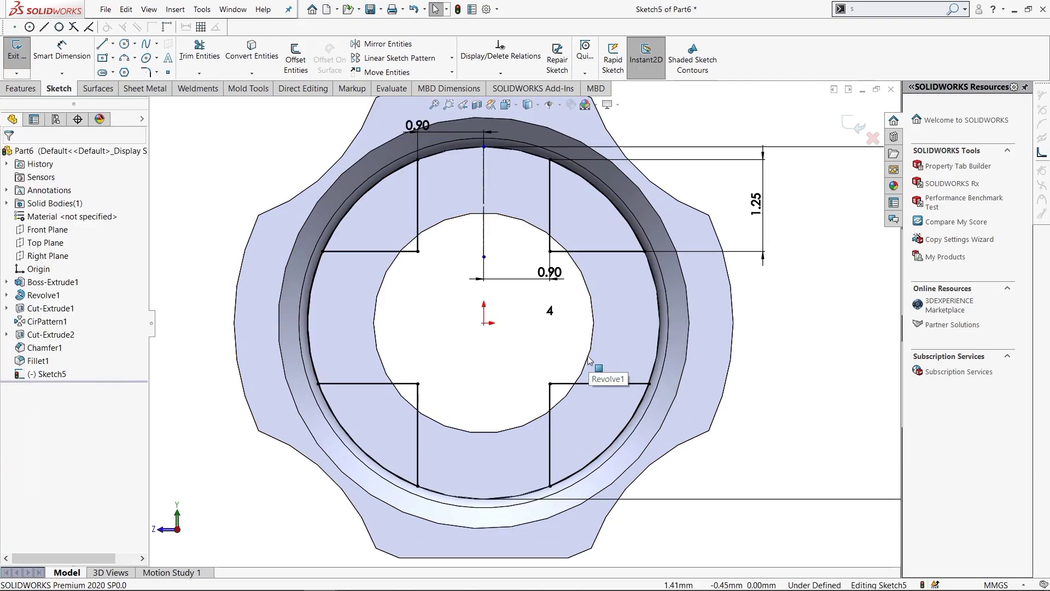
{"action": "middle_click_drag", "start_coordinate": [667, 408], "coordinate": [651, 399], "text": "ctrl"}
Try 0.50 mm sketch fillets on the upper inner corners, then cancel the attempt.
{"action": "key", "text": "s"}
{"action": "left_click", "coordinate": [650, 396]}
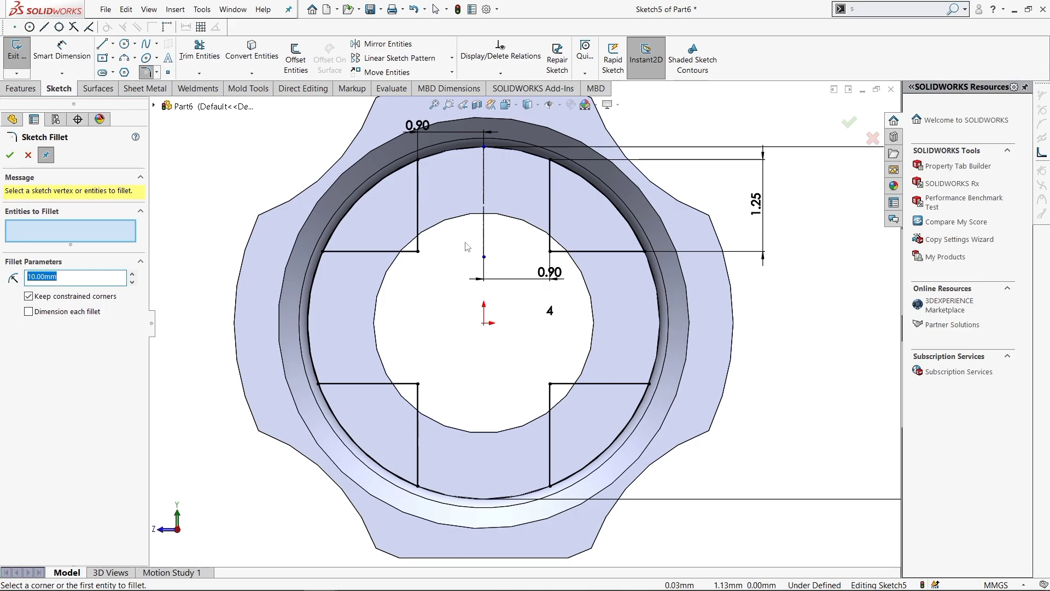
{"action": "left_click_drag", "start_coordinate": [631, 315], "coordinate": [576, 319]}
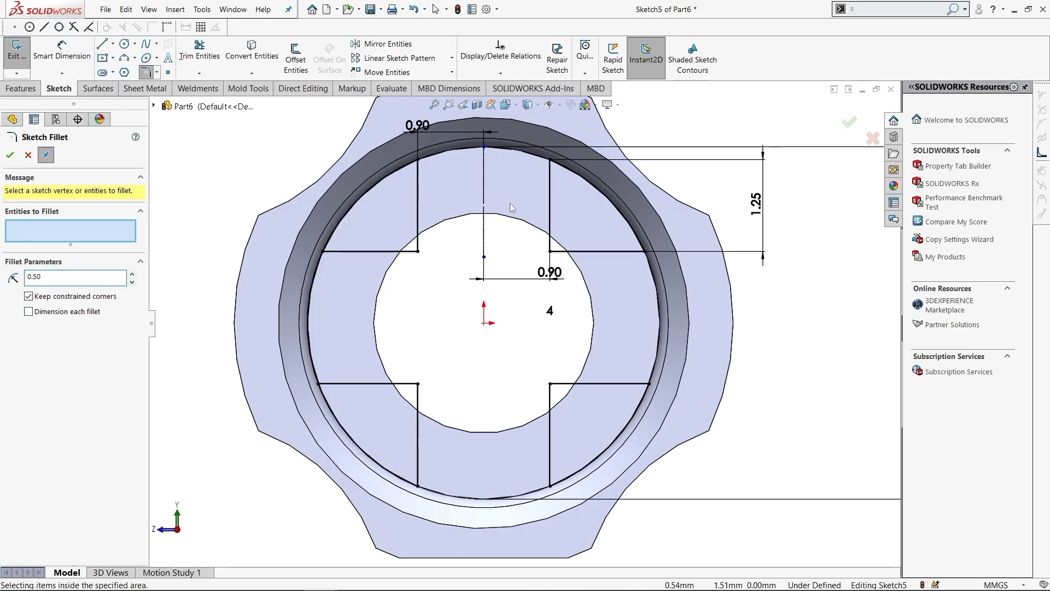
{"action": "left_click_drag", "start_coordinate": [501, 200], "coordinate": [589, 306]}
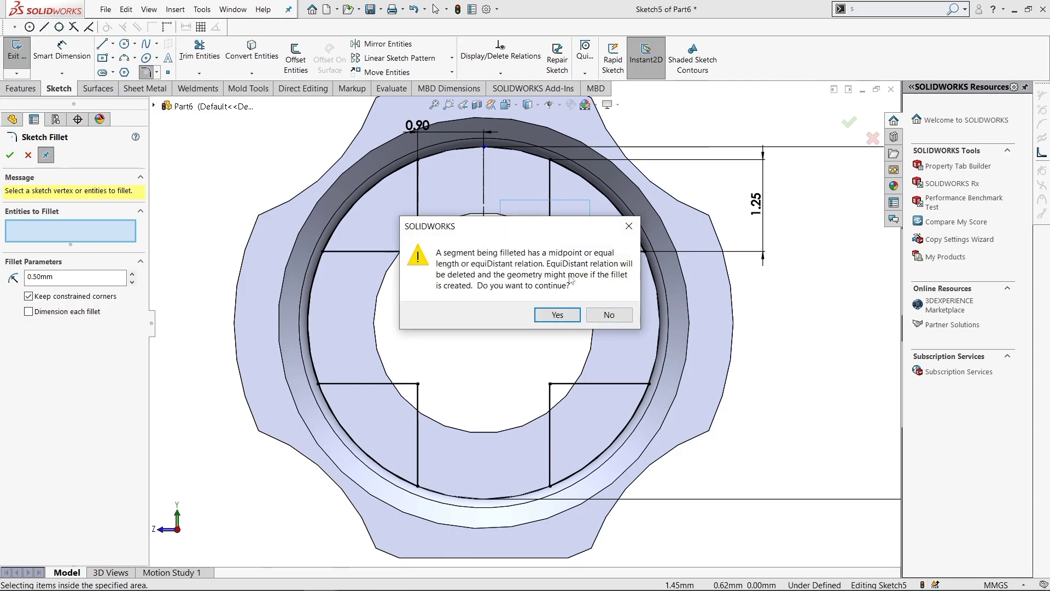
{"action": "left_click", "coordinate": [607, 314]}
{"action": "left_click", "coordinate": [550, 233]}
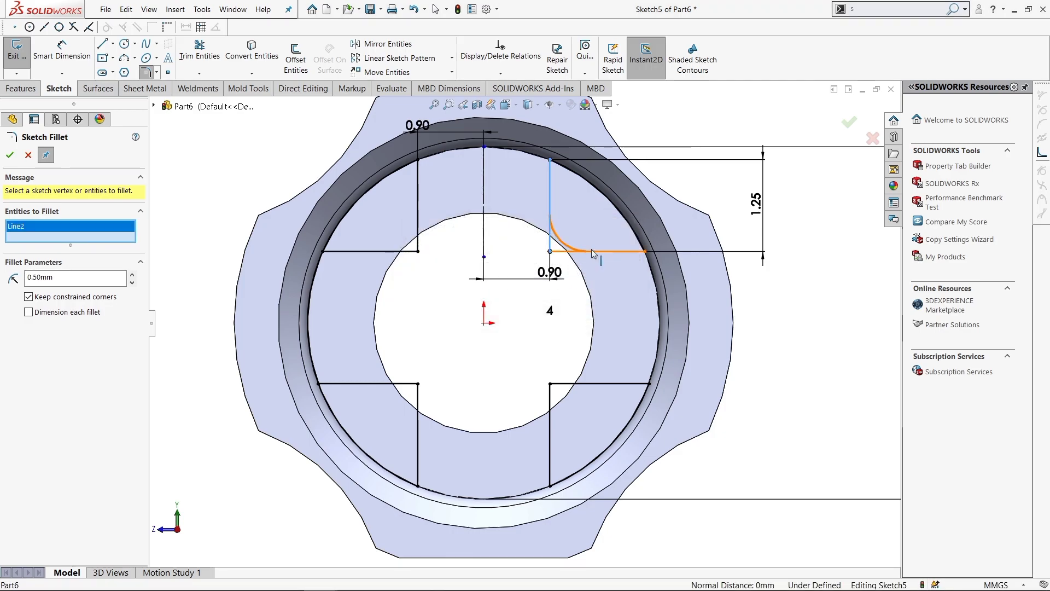
{"action": "left_click", "coordinate": [580, 251]}
{"action": "left_click", "coordinate": [557, 314]}
{"action": "left_click", "coordinate": [418, 230]}
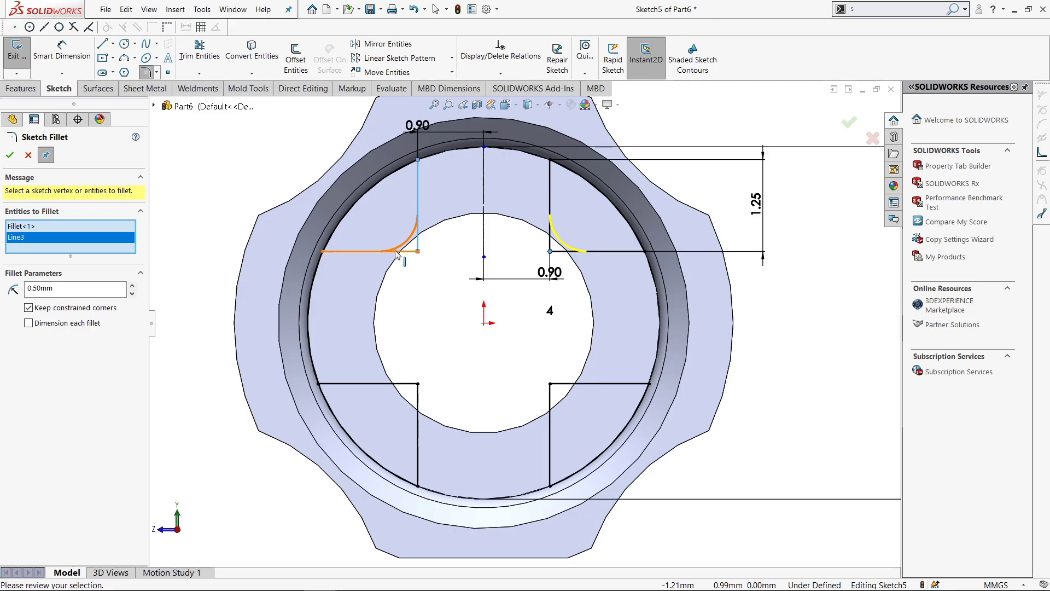
{"action": "key", "text": "Escape"}
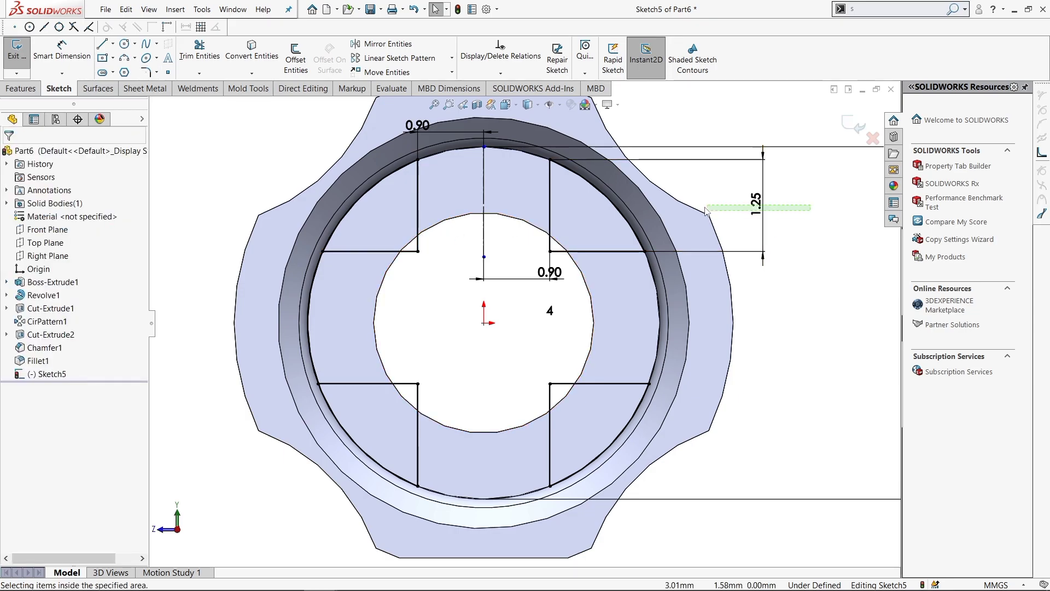
Delete the 1.25 vertical dimension and fillet the upper-right, upper-left and lower-left inner corners.
{"action": "left_click", "coordinate": [757, 203]}
{"action": "key", "text": "Delete"}
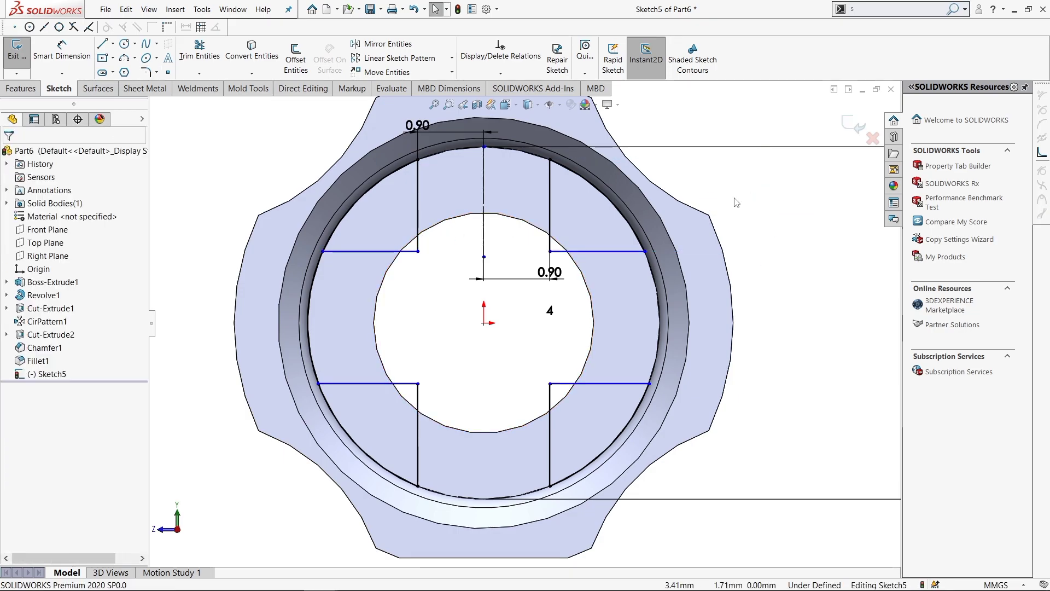
{"action": "right_click_drag", "start_coordinate": [786, 245], "coordinate": [761, 216]}
{"action": "left_click_drag", "start_coordinate": [514, 200], "coordinate": [569, 286]}
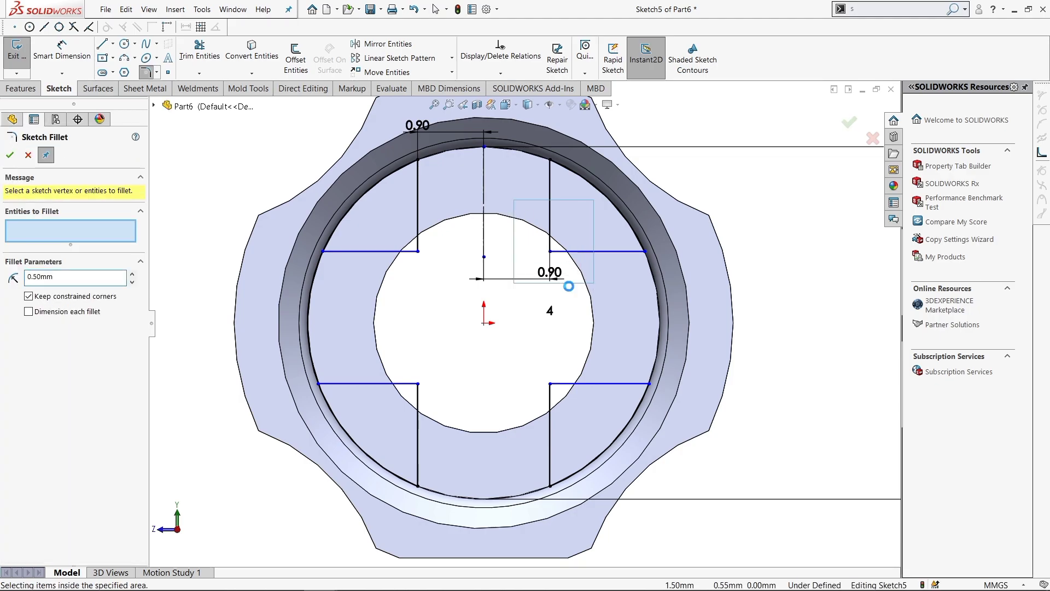
{"action": "left_click", "coordinate": [555, 311]}
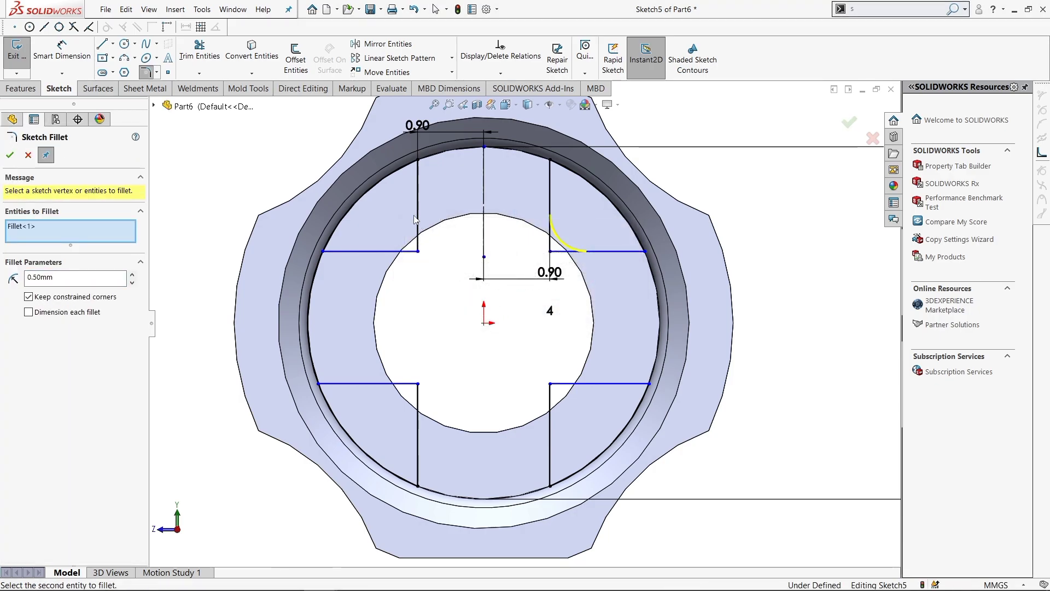
{"action": "left_click", "coordinate": [417, 225]}
{"action": "left_click", "coordinate": [553, 311]}
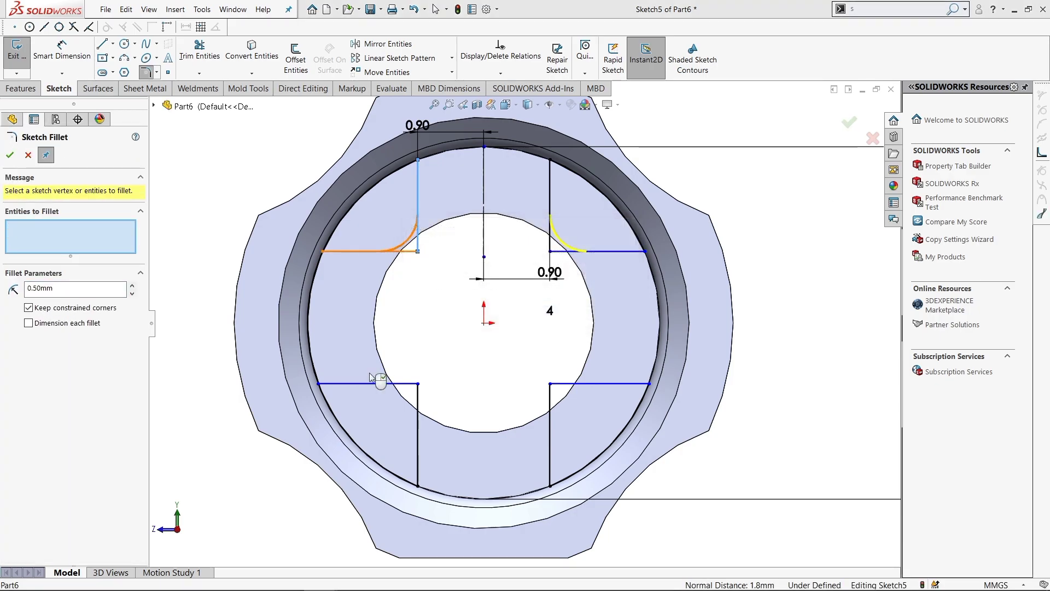
{"action": "left_click", "coordinate": [372, 383]}
{"action": "left_click", "coordinate": [419, 424]}
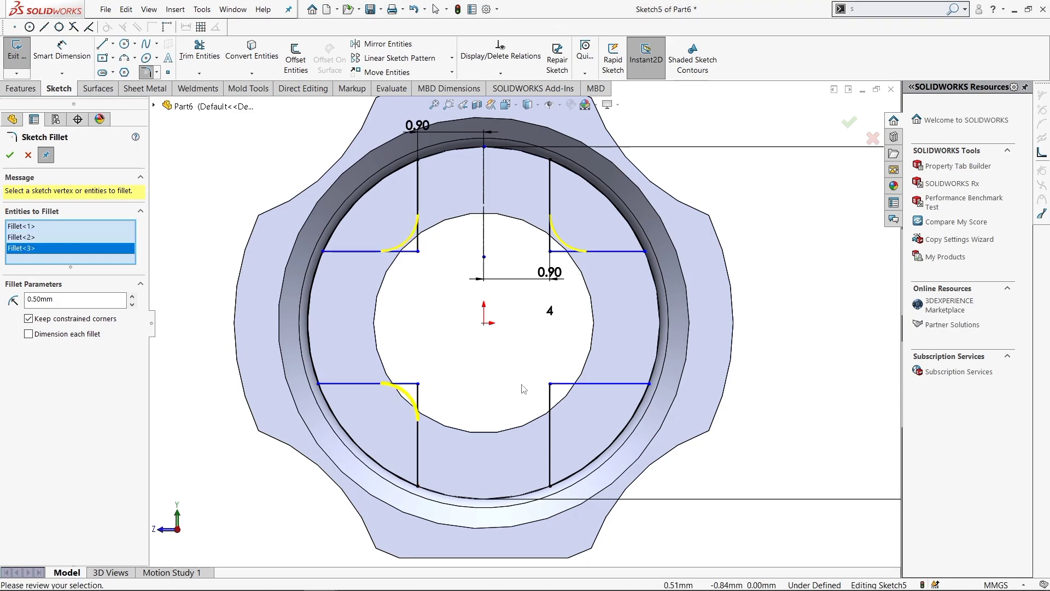
{"action": "left_click", "coordinate": [552, 398]}
Remove the lower-left fillet and clear all pending corners from the fillet list.
{"action": "left_click", "coordinate": [78, 249]}
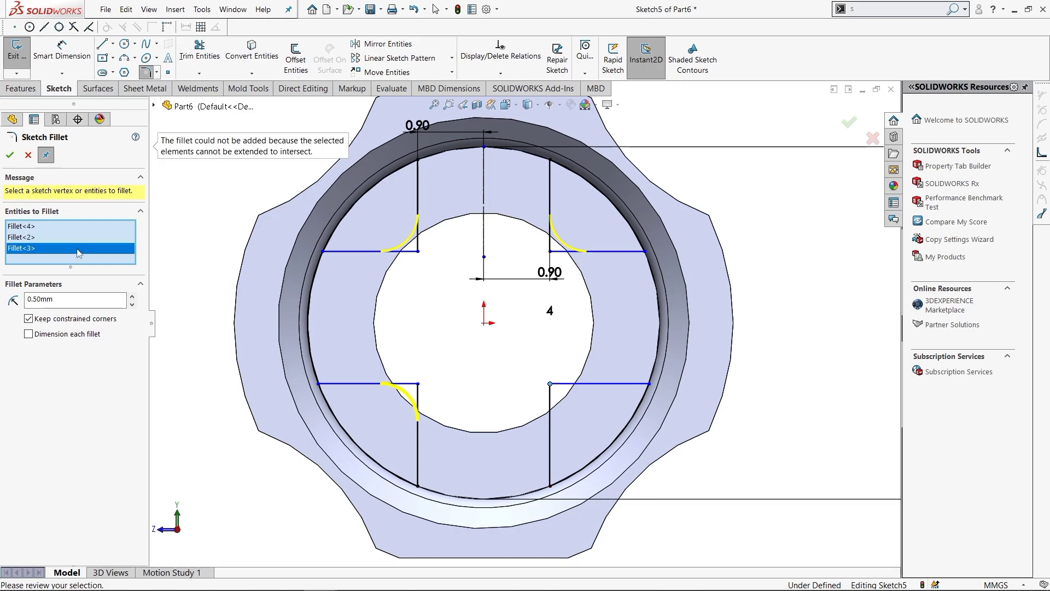
{"action": "right_click", "coordinate": [79, 249]}
{"action": "left_click", "coordinate": [96, 259]}
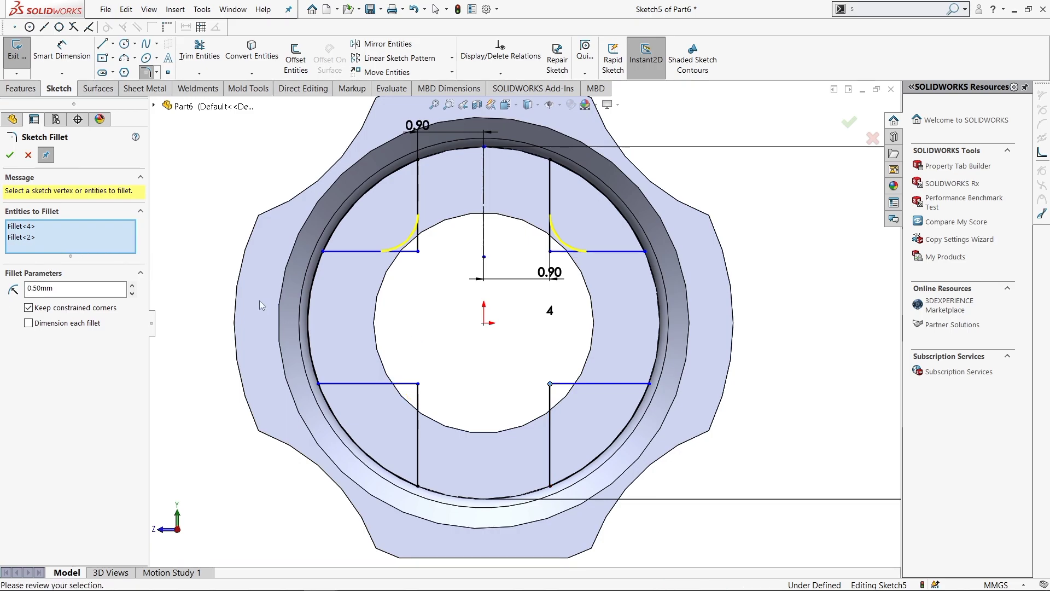
{"action": "right_click", "coordinate": [105, 240]}
{"action": "left_click", "coordinate": [117, 241]}
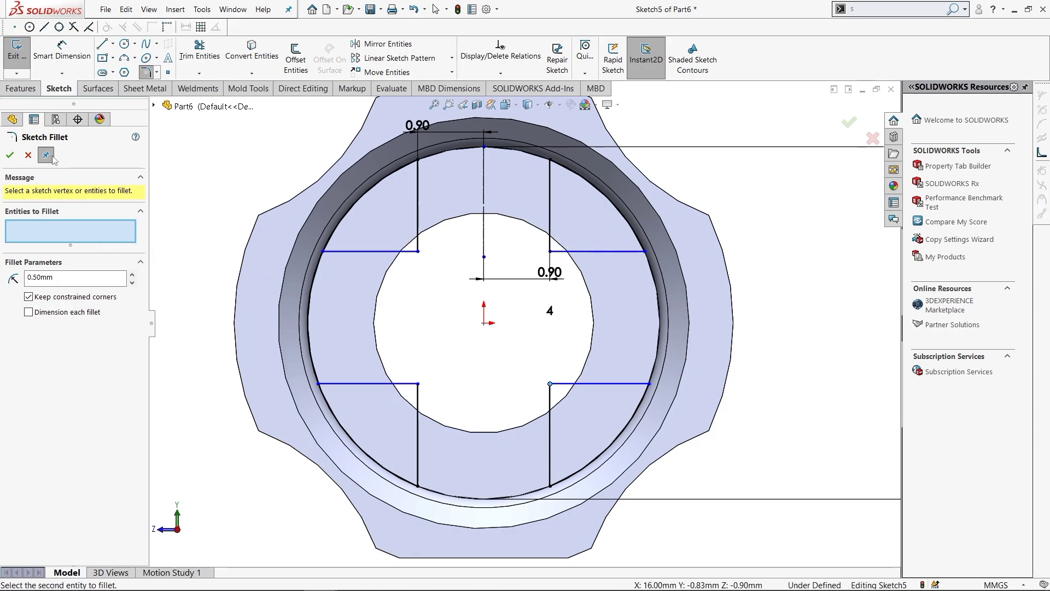
Reapply 0.50 mm fillets to the inner corners, accepting the relation-removal warning.
{"action": "left_click", "coordinate": [28, 155]}
{"action": "left_click", "coordinate": [146, 72]}
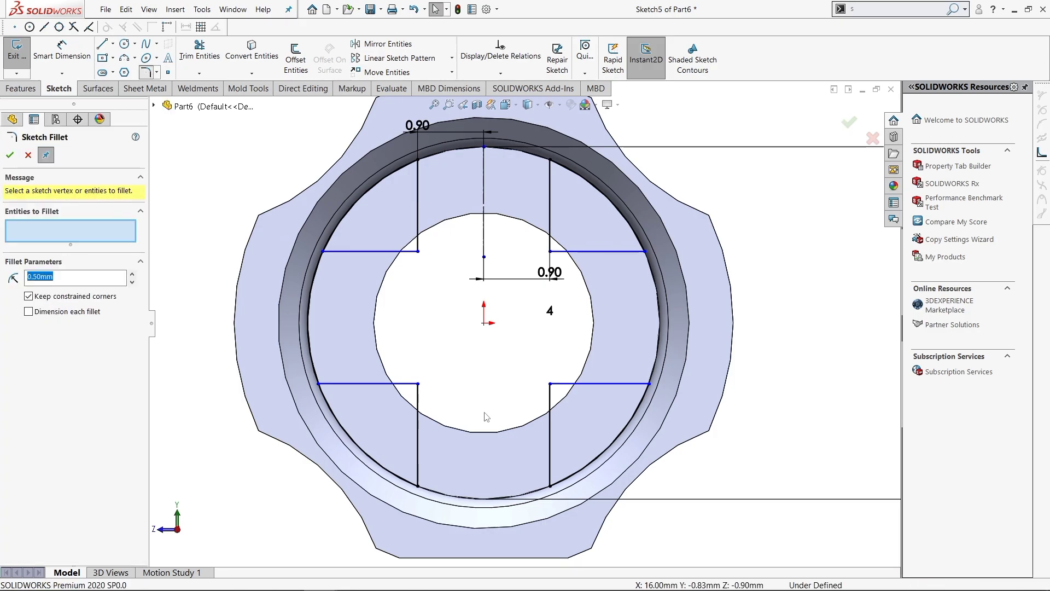
{"action": "left_click", "coordinate": [601, 396]}
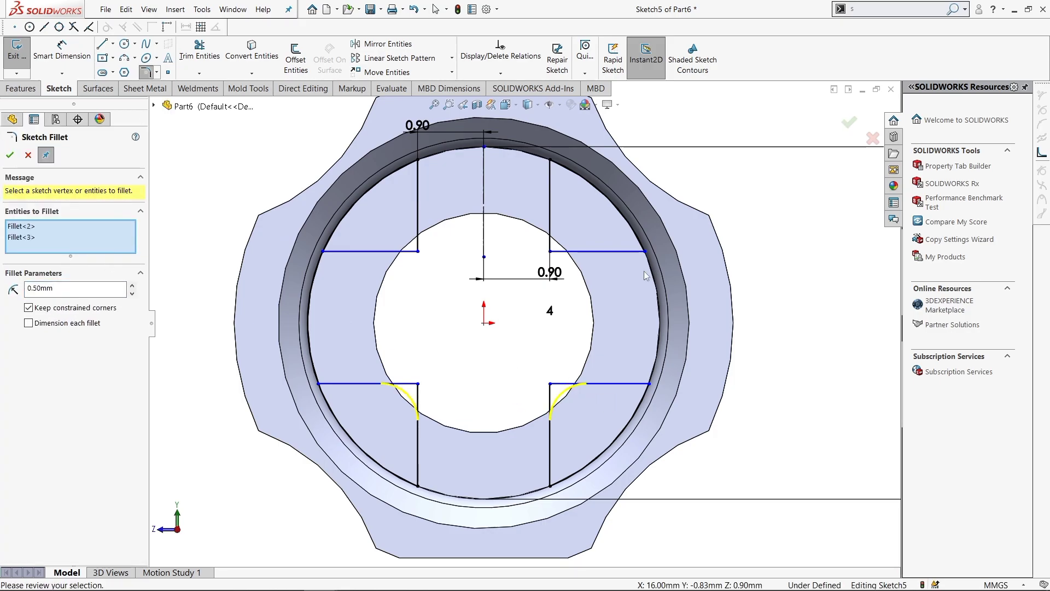
{"action": "left_click", "coordinate": [549, 216]}
{"action": "left_click", "coordinate": [549, 312]}
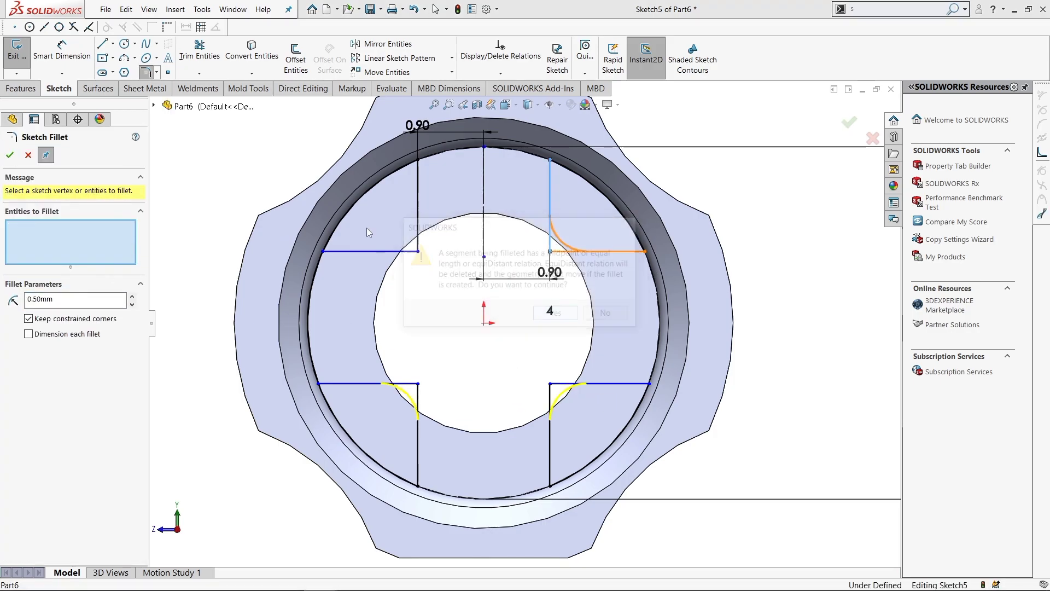
{"action": "left_click", "coordinate": [418, 234]}
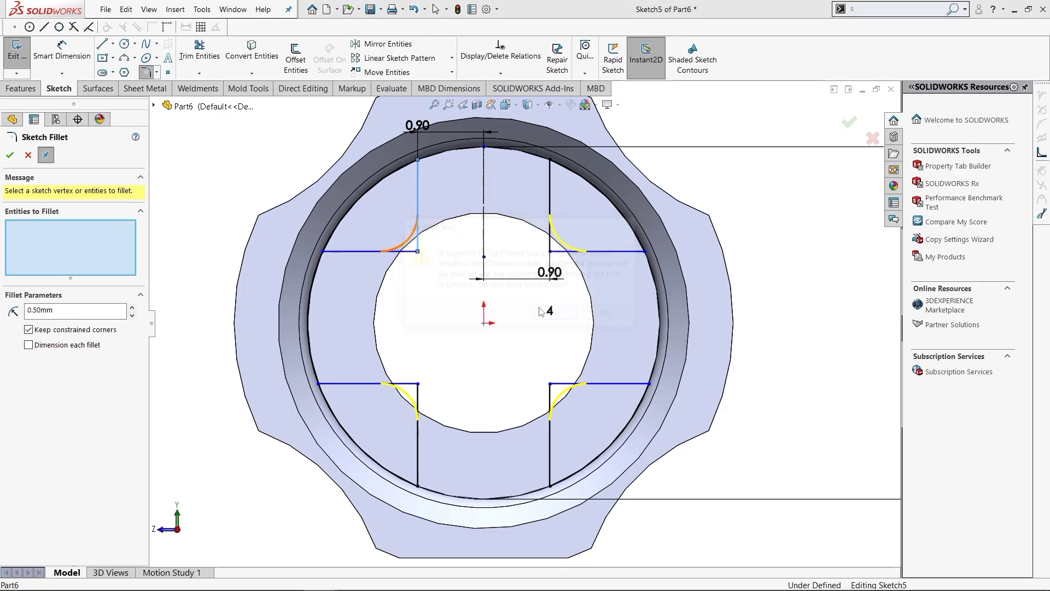
{"action": "key", "text": "Return"}
{"action": "right_click", "coordinate": [684, 202]}
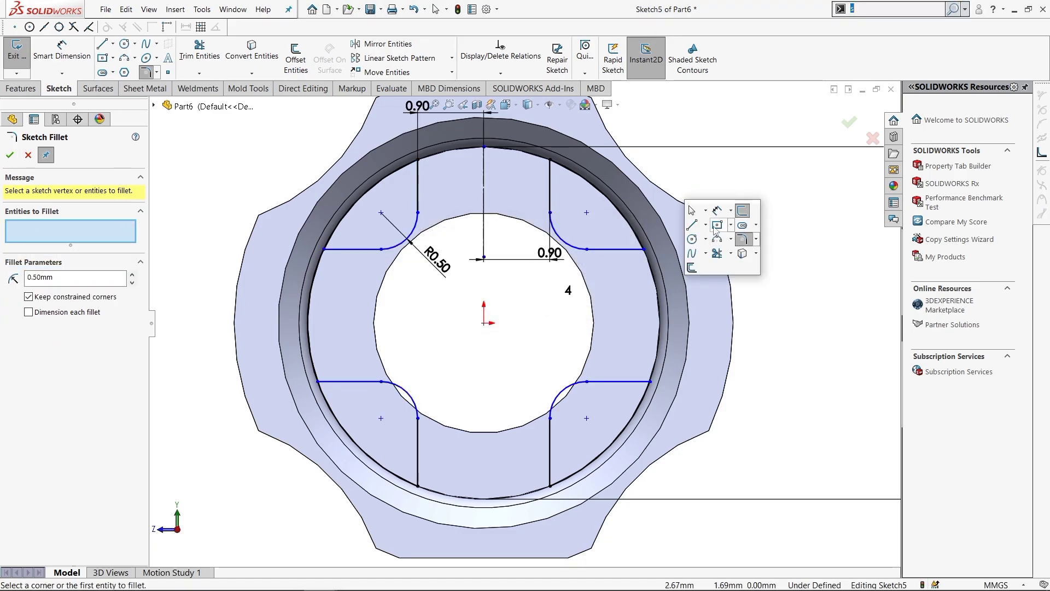
{"action": "left_click", "coordinate": [722, 219]}
Dimension the upper-right vertical line and set it from 0.72 to 1.25.
{"action": "left_click", "coordinate": [551, 202]}
{"action": "left_click", "coordinate": [785, 213]}
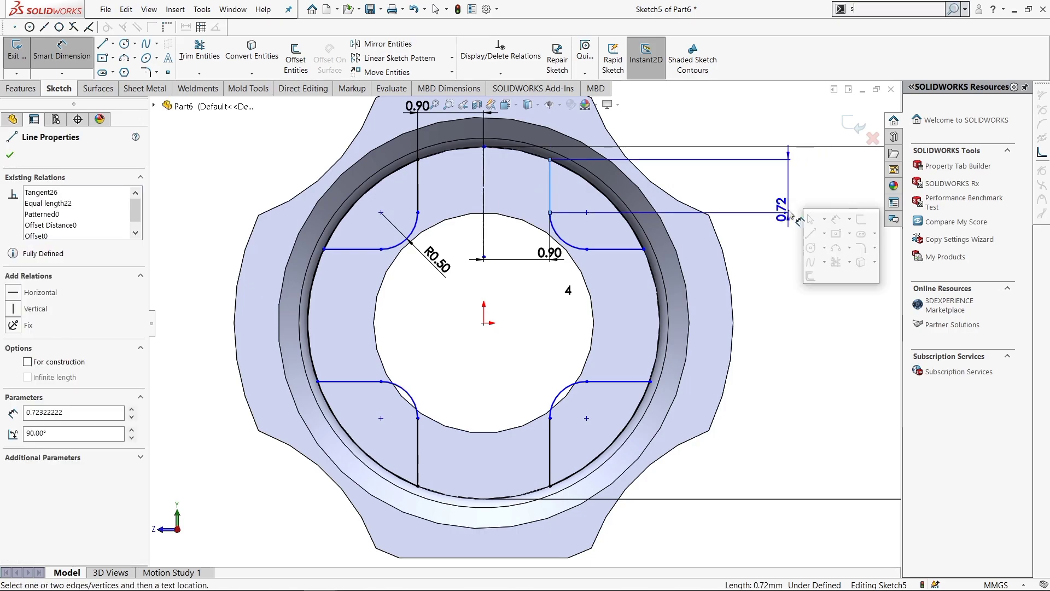
{"action": "key", "text": "Return"}
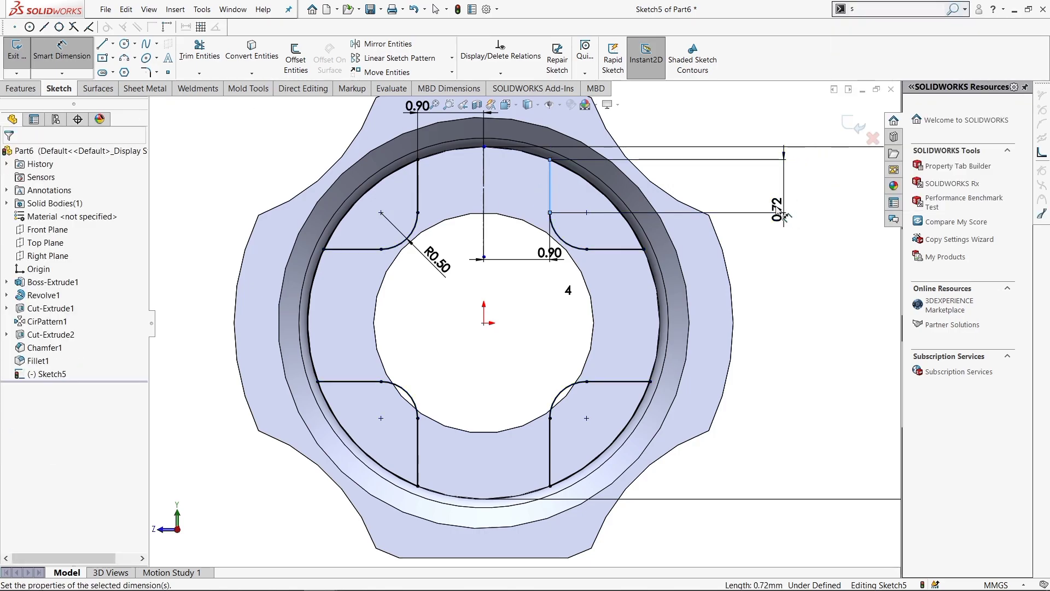
{"action": "double_click", "coordinate": [781, 209]}
{"action": "type", "text": "1.251"}
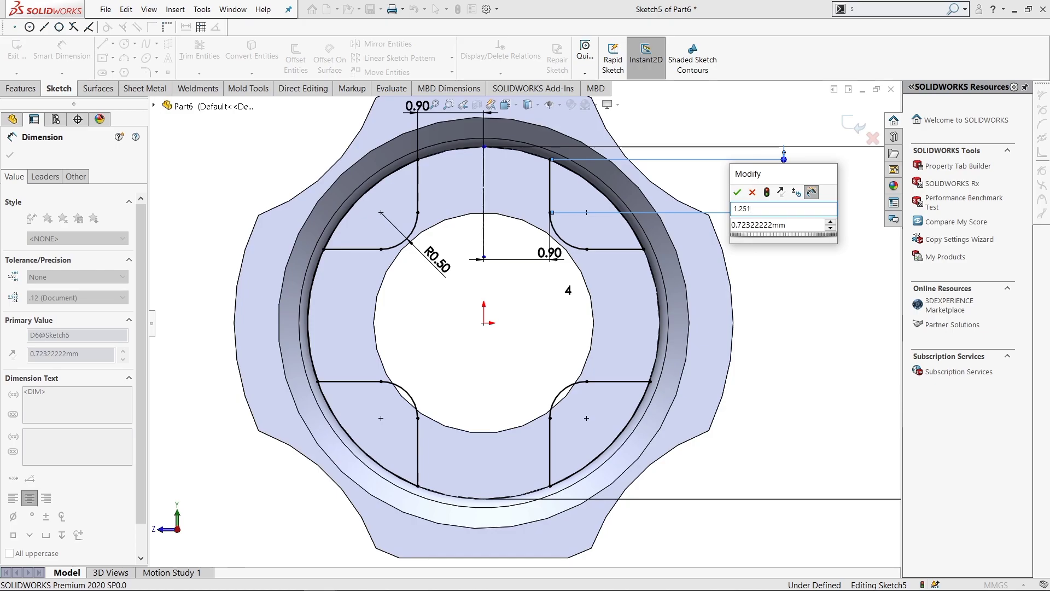
{"action": "key", "text": "Tab"}
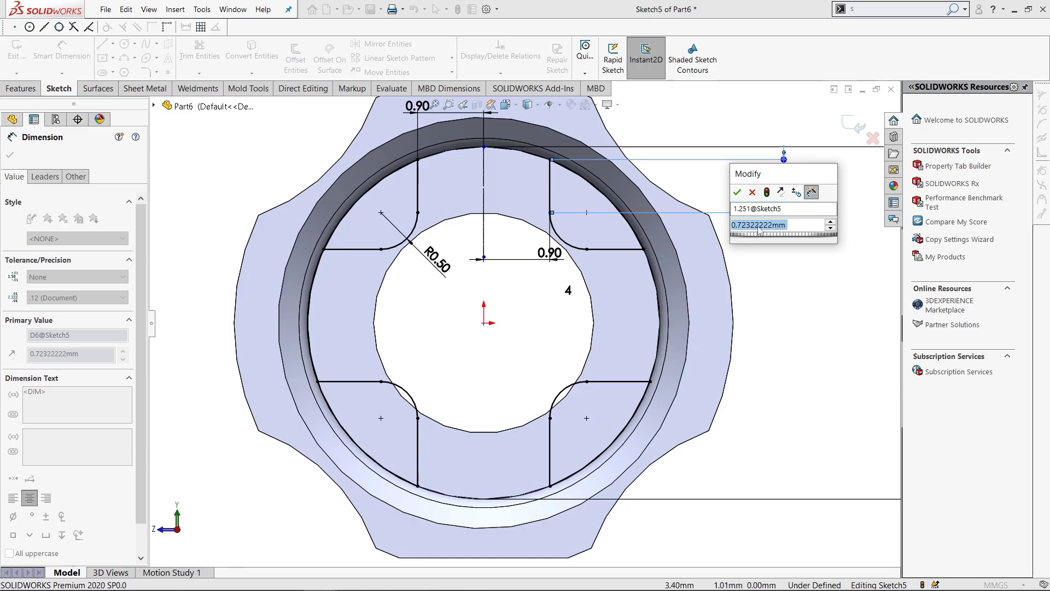
{"action": "key", "text": "Return"}
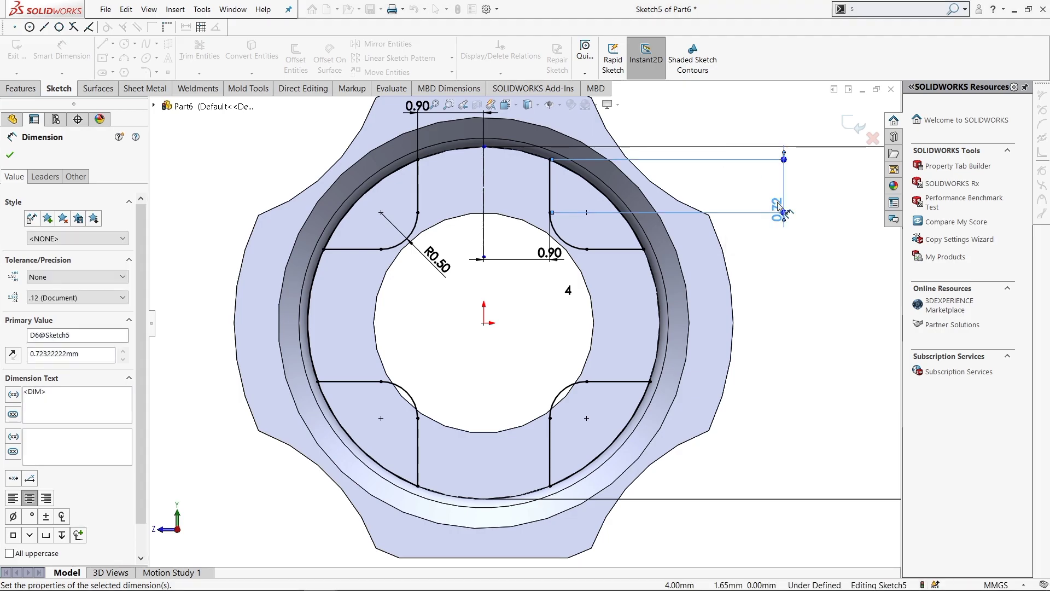
{"action": "double_click", "coordinate": [776, 205]}
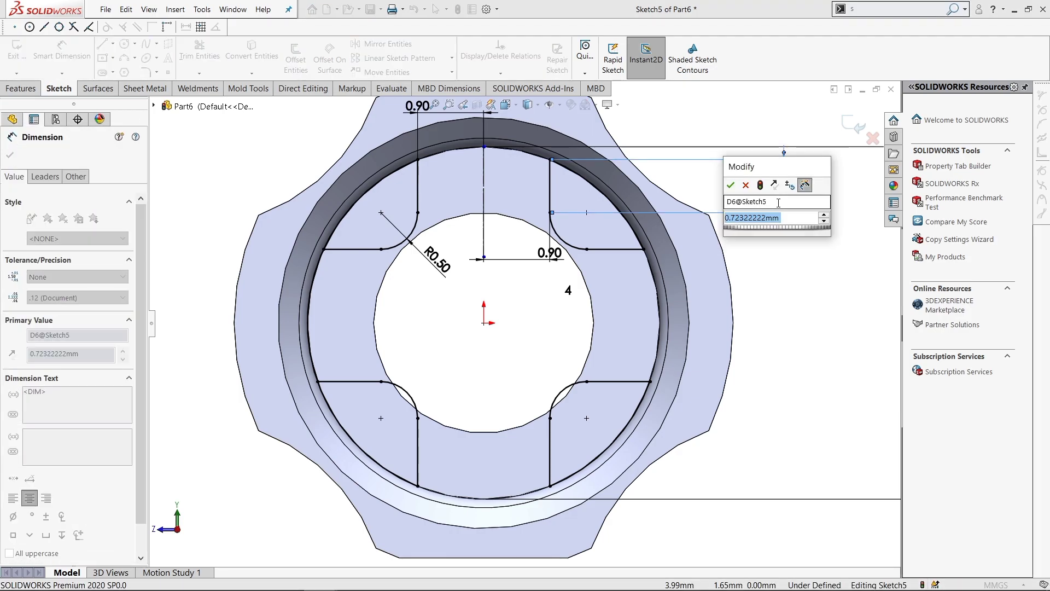
{"action": "type", "text": "1.251"}
{"action": "key", "text": "Return"}
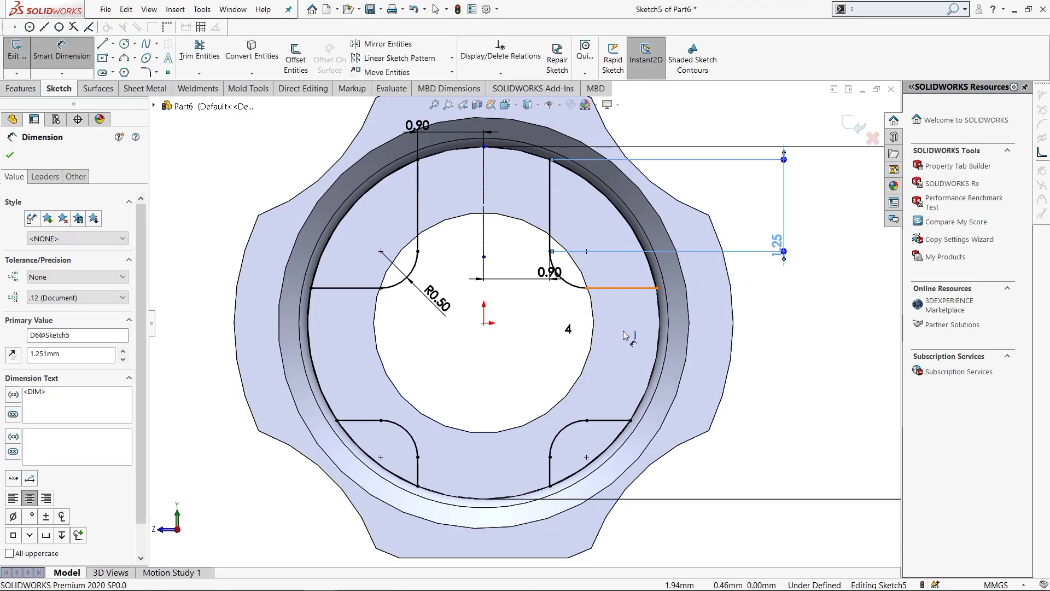
Attempt a length dimension on the right horizontal rib line, then check the left rib line.
{"action": "left_click", "coordinate": [627, 292]}
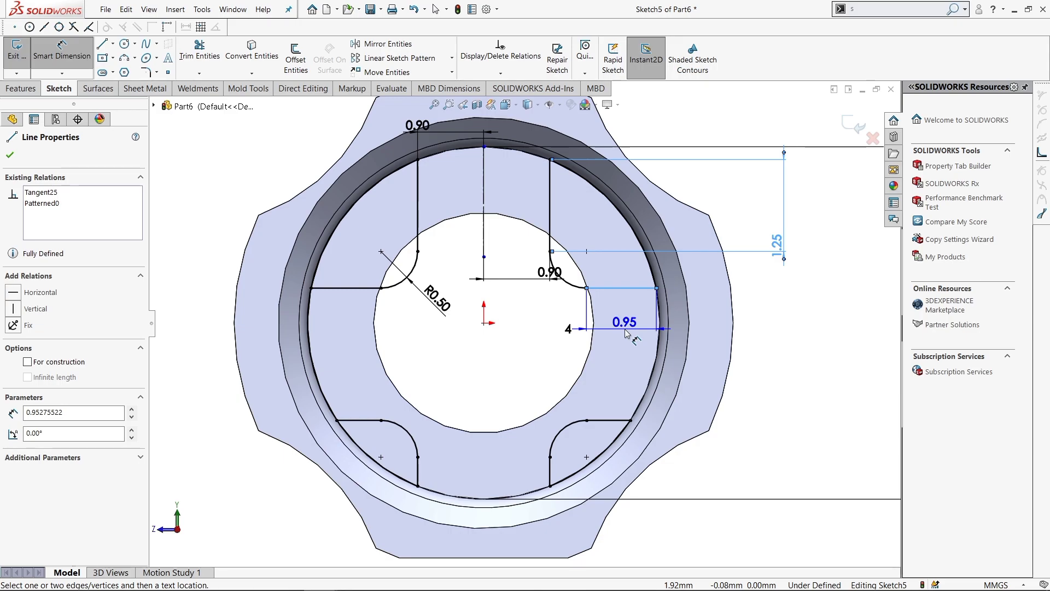
{"action": "left_click", "coordinate": [626, 330]}
{"action": "left_click", "coordinate": [622, 332]}
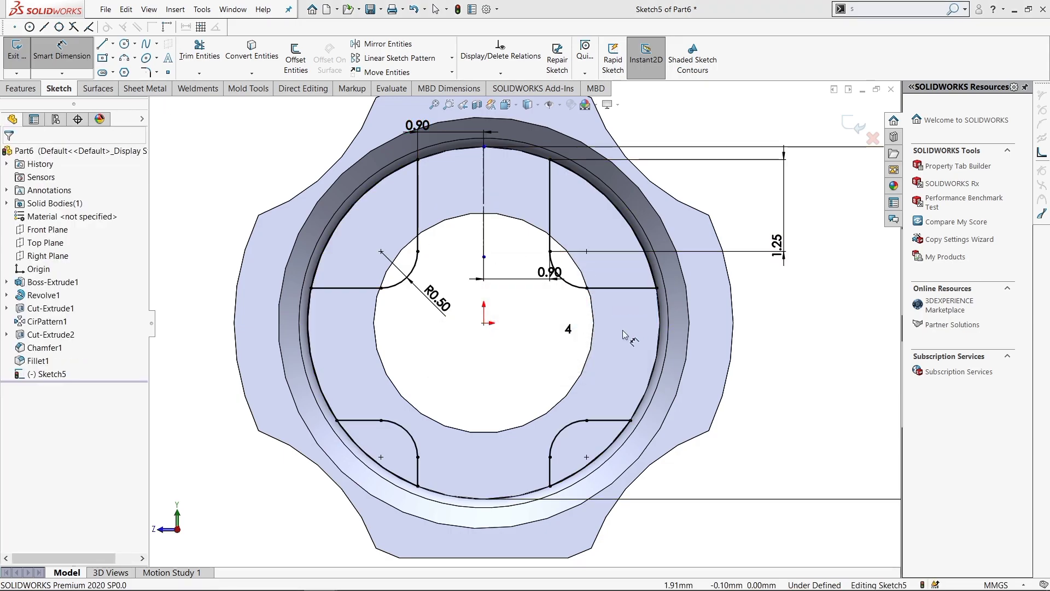
{"action": "key", "text": "Escape"}
{"action": "left_click", "coordinate": [361, 289]}
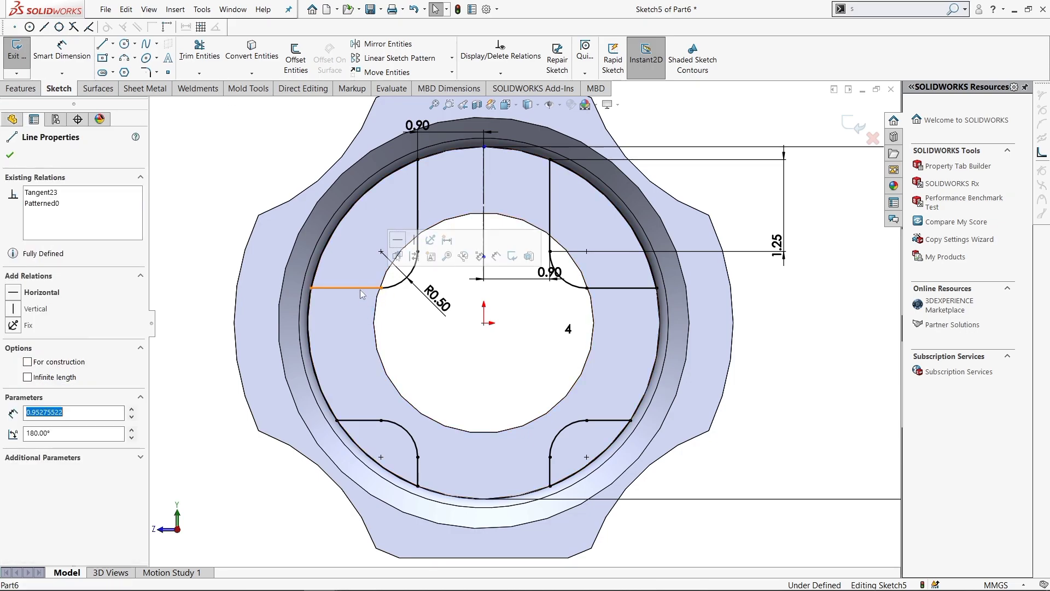
{"action": "key", "text": "Escape"}
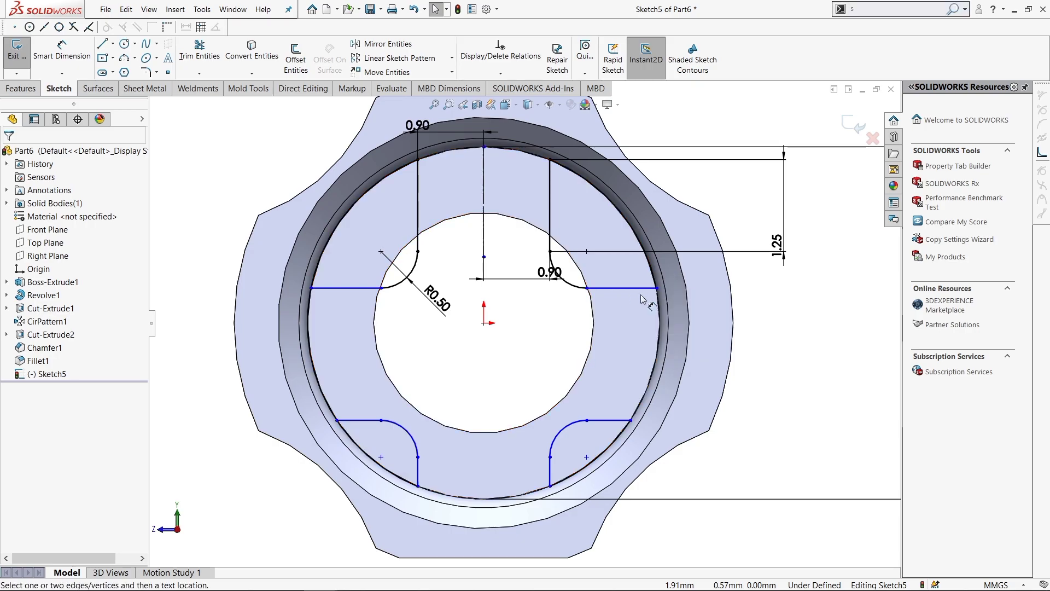
Dimension the right horizontal rib line and change its length from 0.95 to 1.251.
{"action": "key", "text": "d"}
{"action": "left_click", "coordinate": [624, 288]}
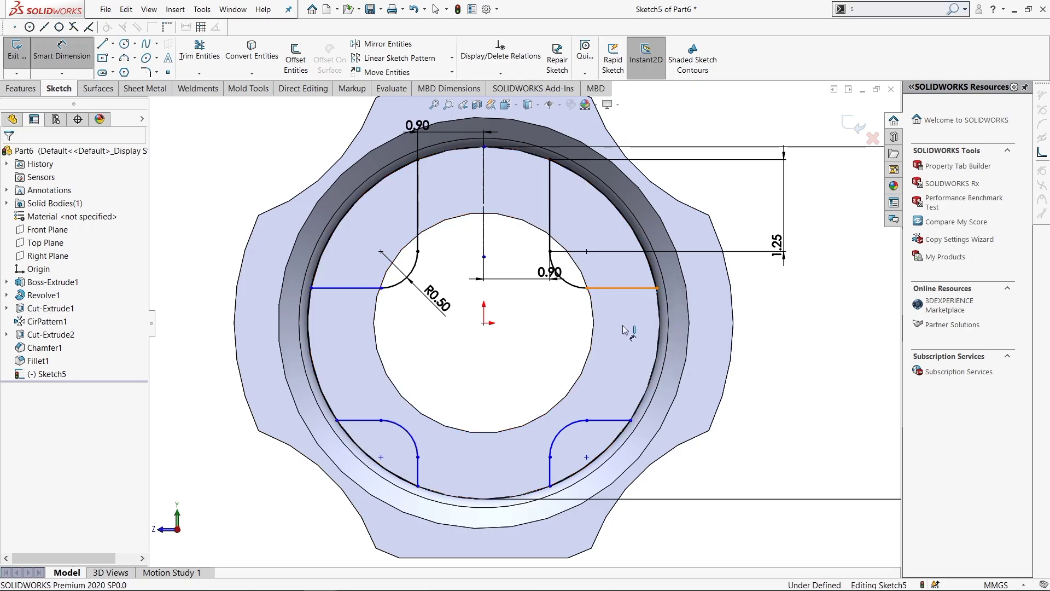
{"action": "left_click", "coordinate": [649, 312]}
{"action": "key", "text": "Return"}
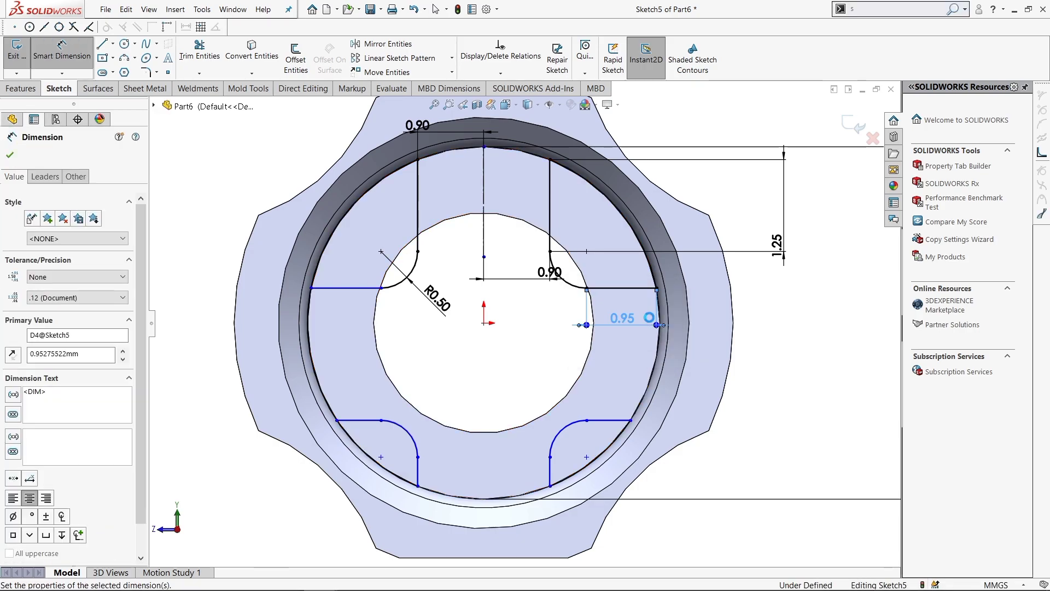
{"action": "key", "text": "Return"}
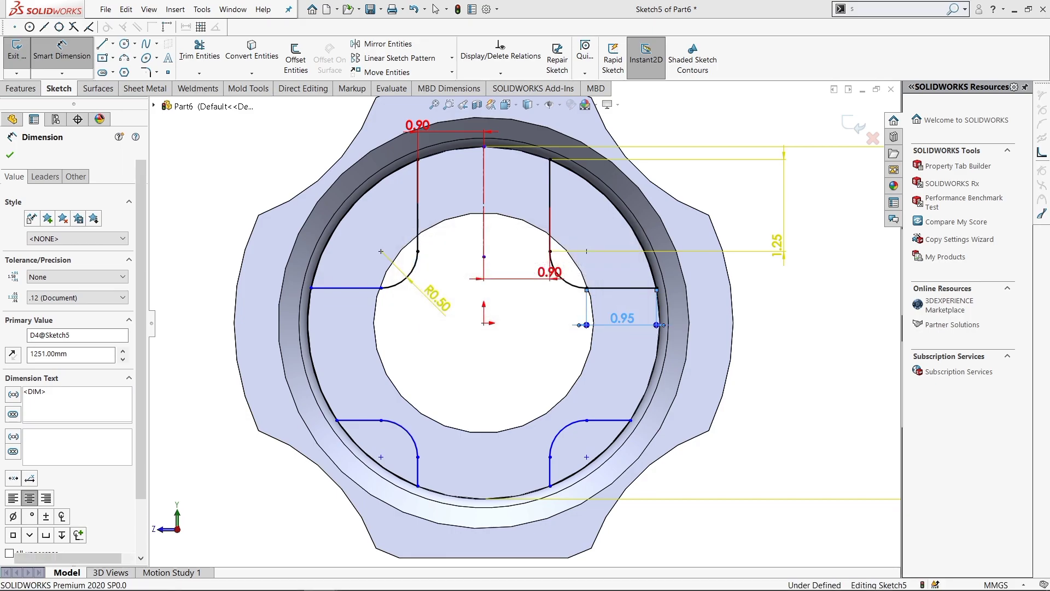
{"action": "key", "text": "Escape"}
{"action": "double_click", "coordinate": [628, 318]}
{"action": "type", "text": "1.25"}
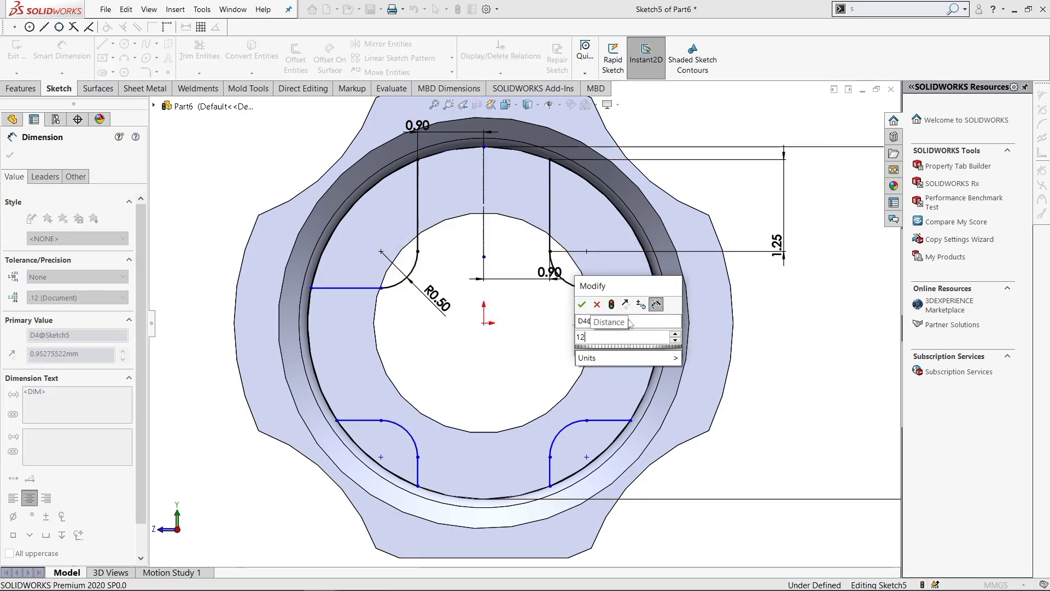
{"action": "type", "text": "1"}
{"action": "key", "text": "Return"}
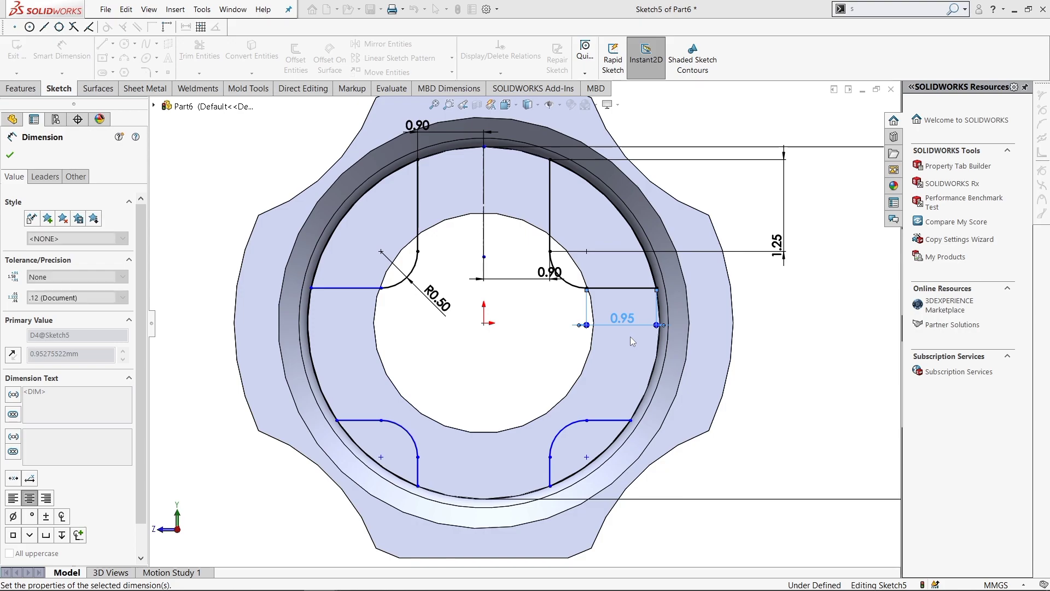
{"action": "key", "text": "Escape"}
{"action": "key", "text": "Escape"}
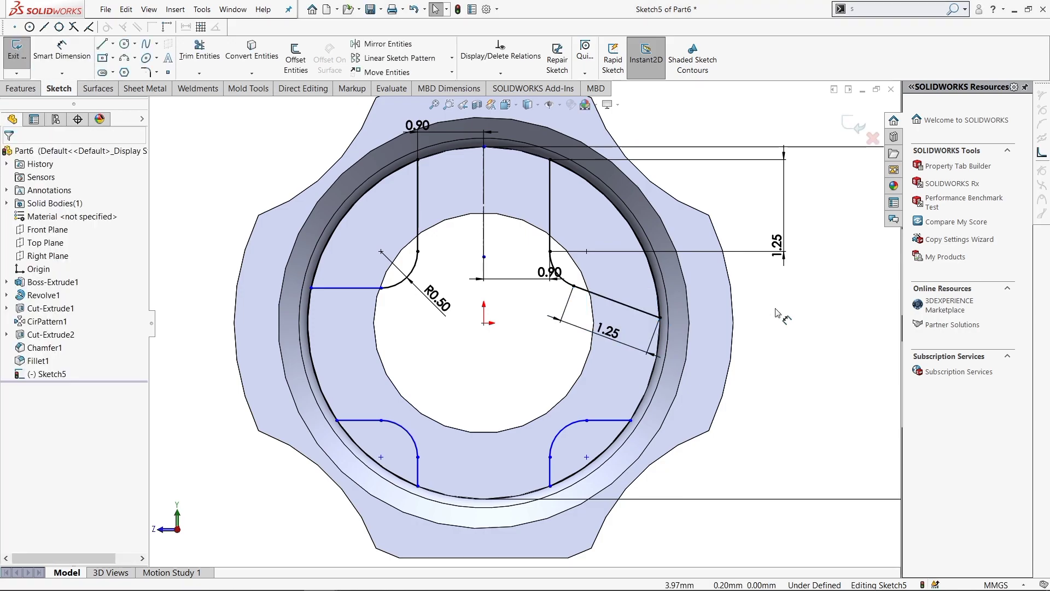
Leave the unfinished rib sketch and return to the isometric view of the tube.
{"action": "left_click", "coordinate": [613, 307]}
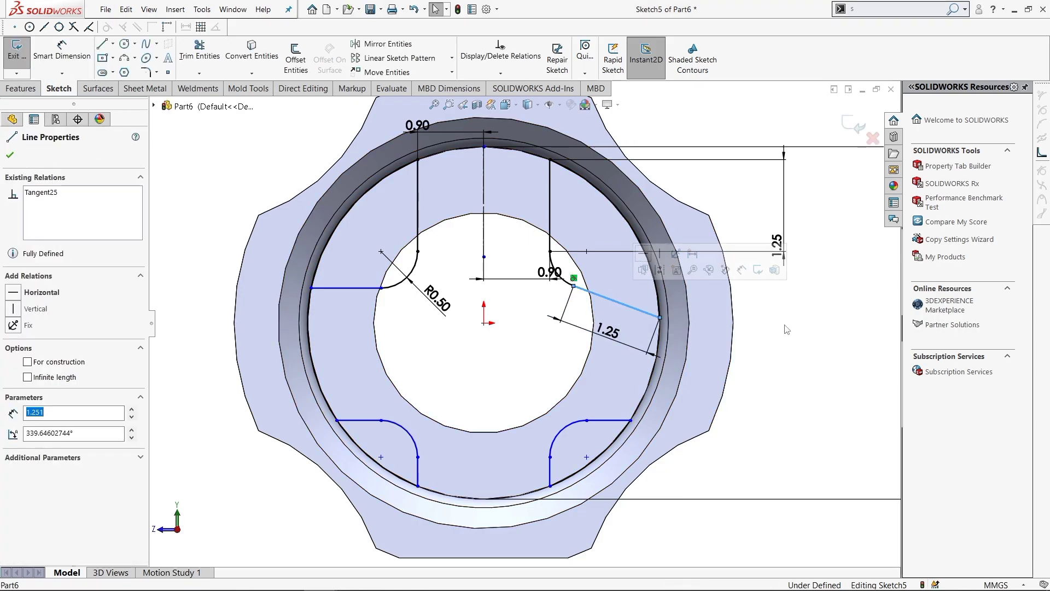
{"action": "key", "text": "Escape"}
{"action": "key", "text": "f"}
{"action": "key", "text": "ctrl+7"}
Start a new sketch on the Right Plane, viewed normal to it.
{"action": "middle_click_drag", "start_coordinate": [754, 298], "coordinate": [688, 247]}
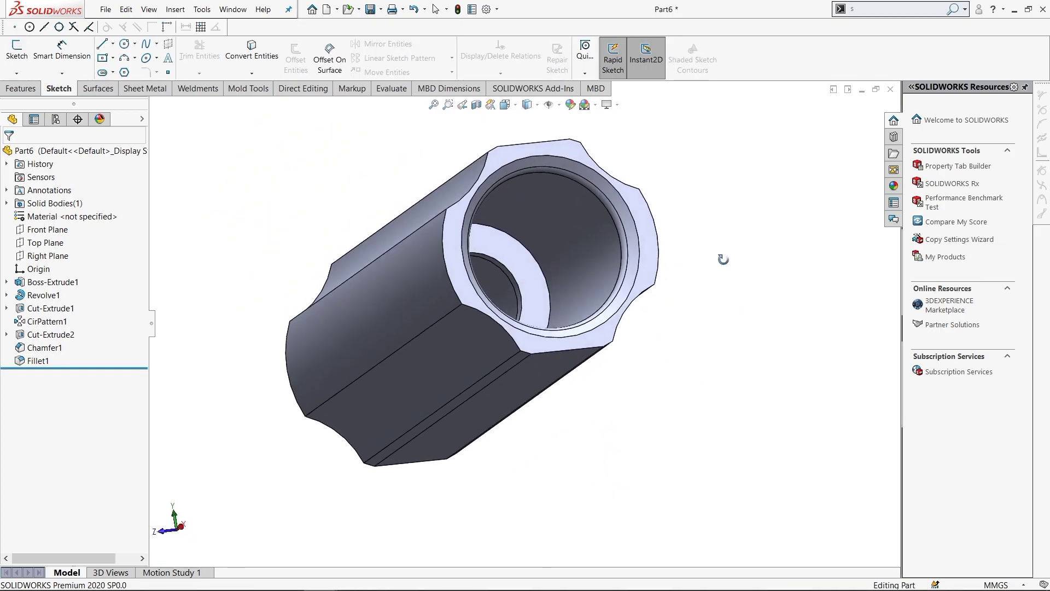
{"action": "right_click", "coordinate": [688, 246]}
{"action": "left_click", "coordinate": [717, 185]}
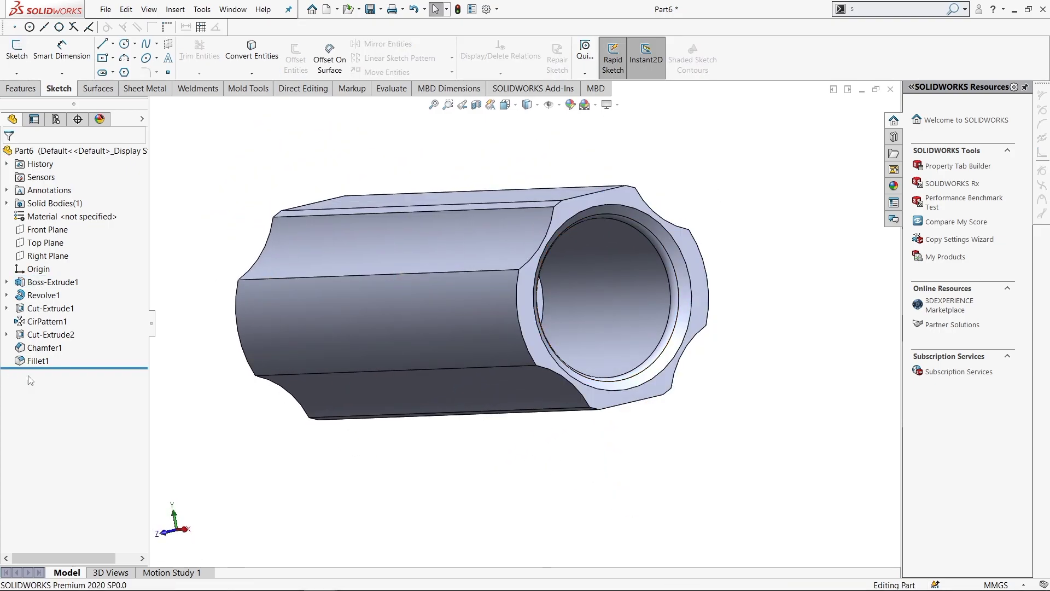
{"action": "left_click", "coordinate": [48, 255]}
{"action": "left_click", "coordinate": [71, 249]}
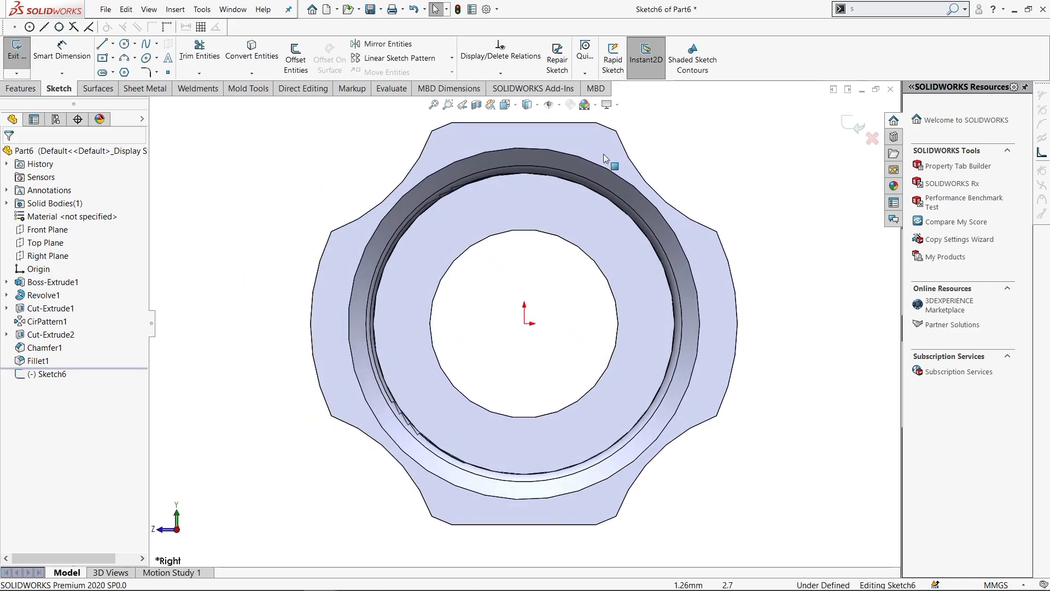
{"action": "key", "text": "s"}
Draw a circle centred on the origin and dimension it to Ø5.60.
{"action": "left_click", "coordinate": [525, 323]}
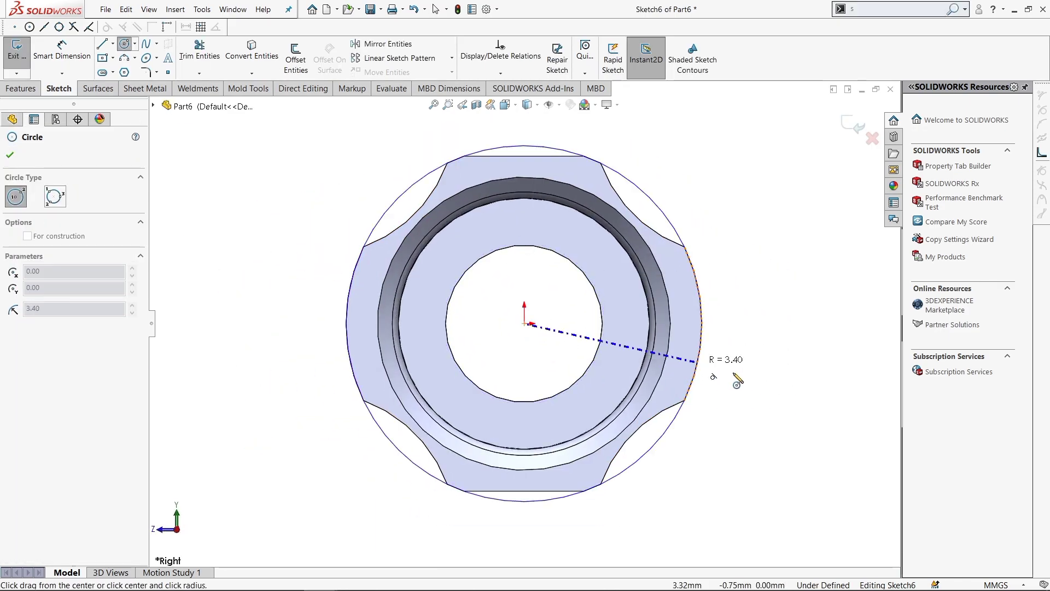
{"action": "left_click", "coordinate": [766, 356]}
{"action": "key", "text": "s"}
{"action": "left_click", "coordinate": [853, 361]}
{"action": "left_click", "coordinate": [768, 327]}
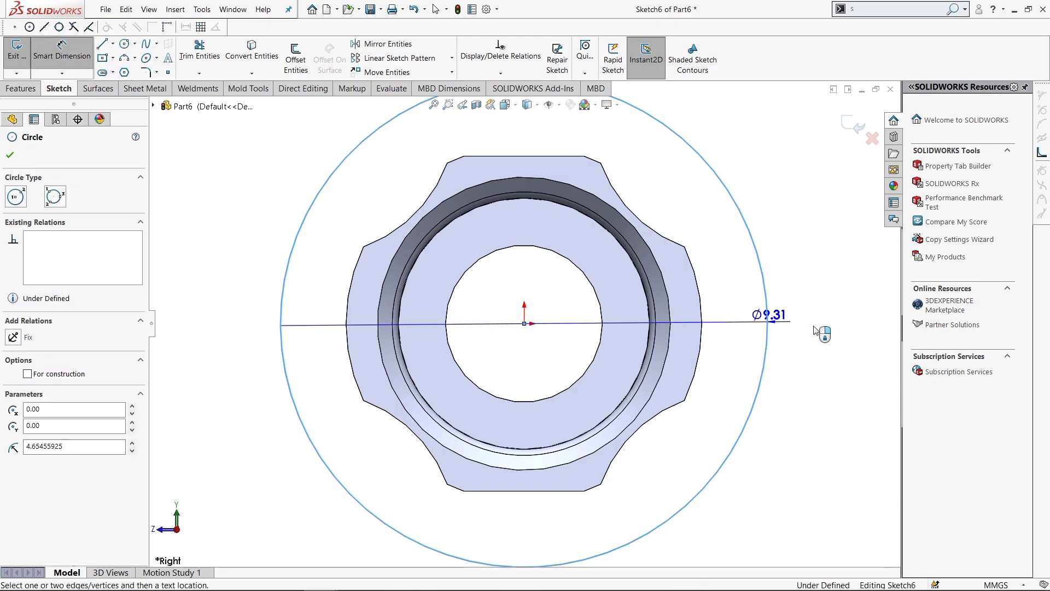
{"action": "left_click", "coordinate": [816, 330]}
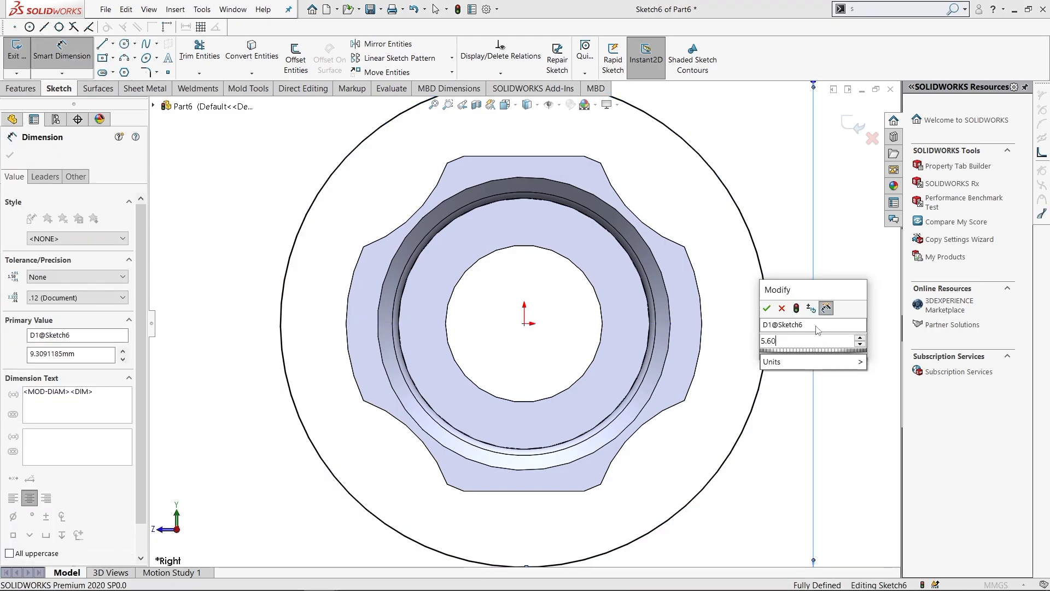
{"action": "type", "text": "5.60"}
{"action": "key", "text": "Return"}
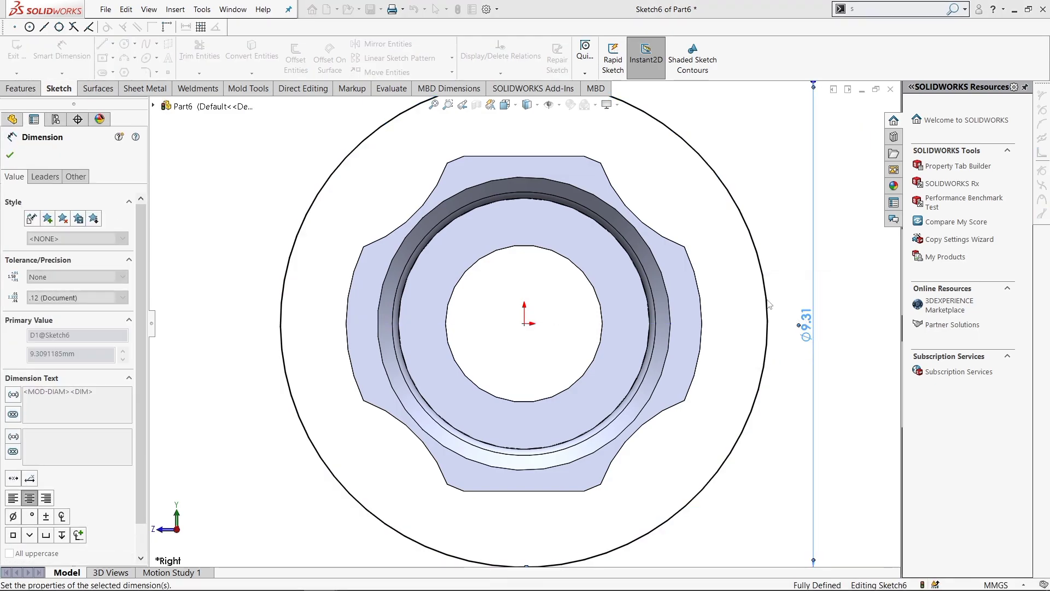
{"action": "key", "text": "Escape"}
Draw a vertical centerline from the origin up to the top of the circle.
{"action": "key", "text": "s"}
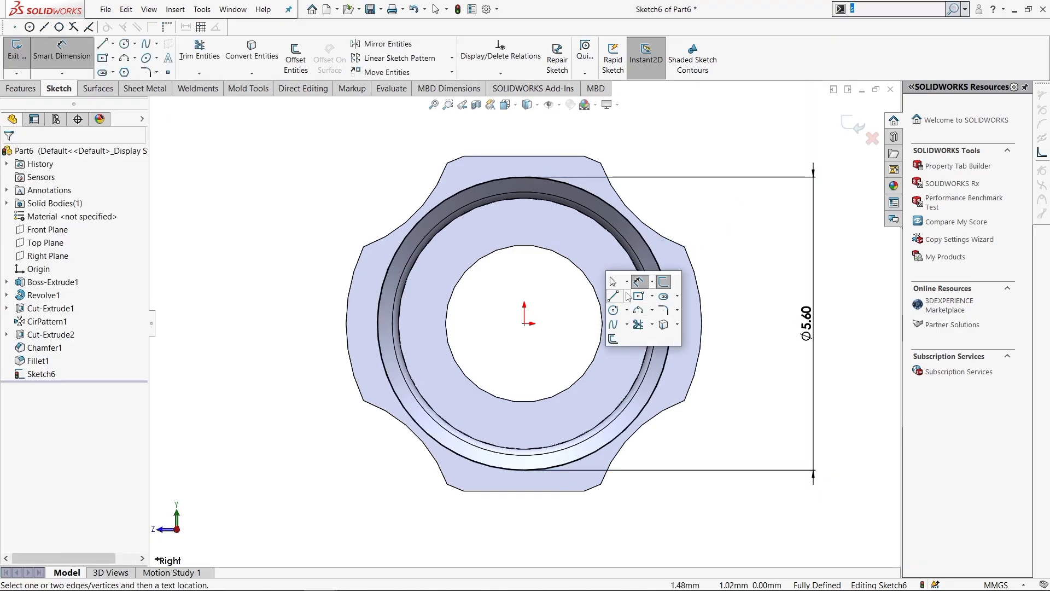
{"action": "left_click", "coordinate": [615, 320]}
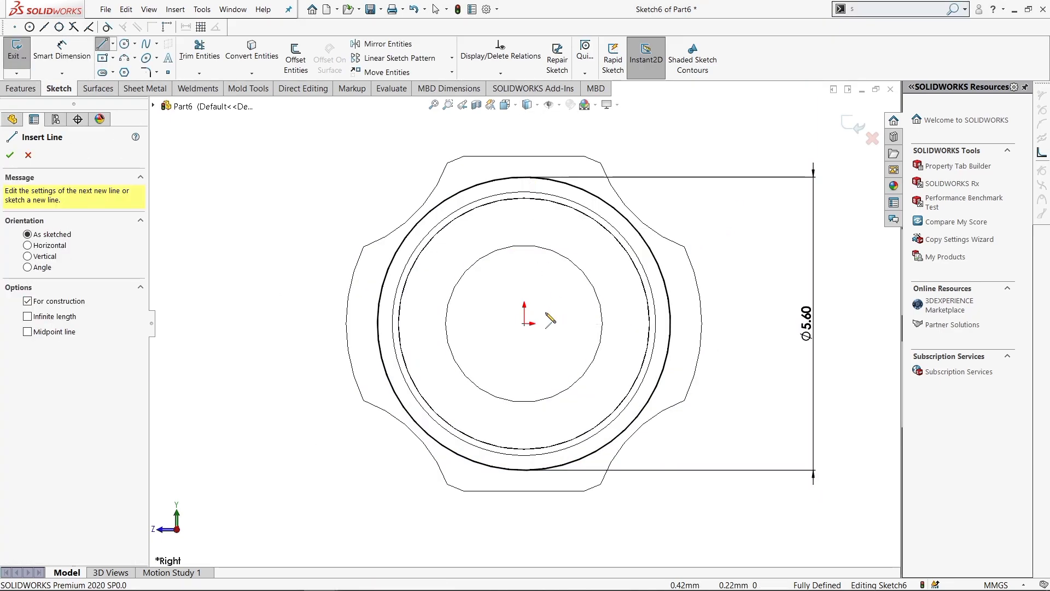
{"action": "mouse_move", "coordinate": [524, 323]}
{"action": "left_mouse_down"}
{"action": "mouse_move", "coordinate": [534, 222]}
{"action": "mouse_move", "coordinate": [523, 176]}
{"action": "left_mouse_up"}
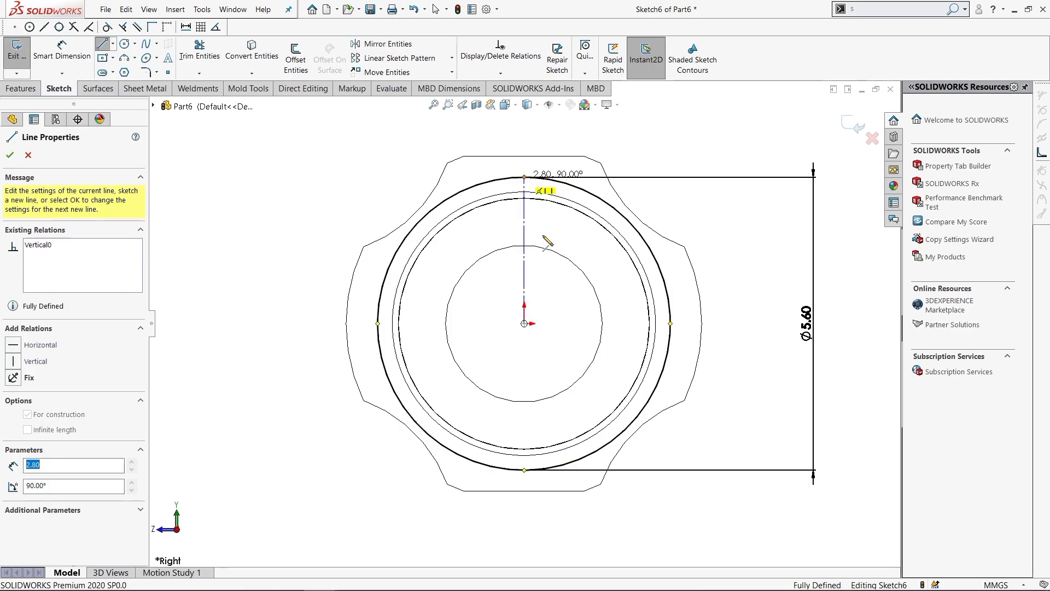
{"action": "key", "text": "Escape"}
Offset lines 0.90 either side of the centerline and circular-pattern them four times around the origin.
{"action": "left_click", "coordinate": [300, 61]}
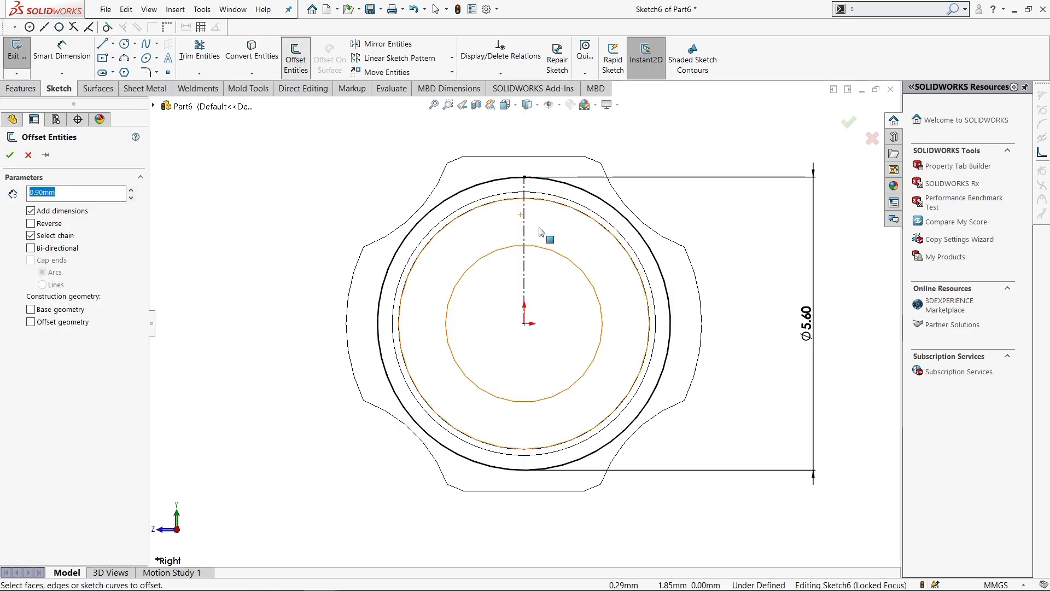
{"action": "left_click", "coordinate": [10, 155]}
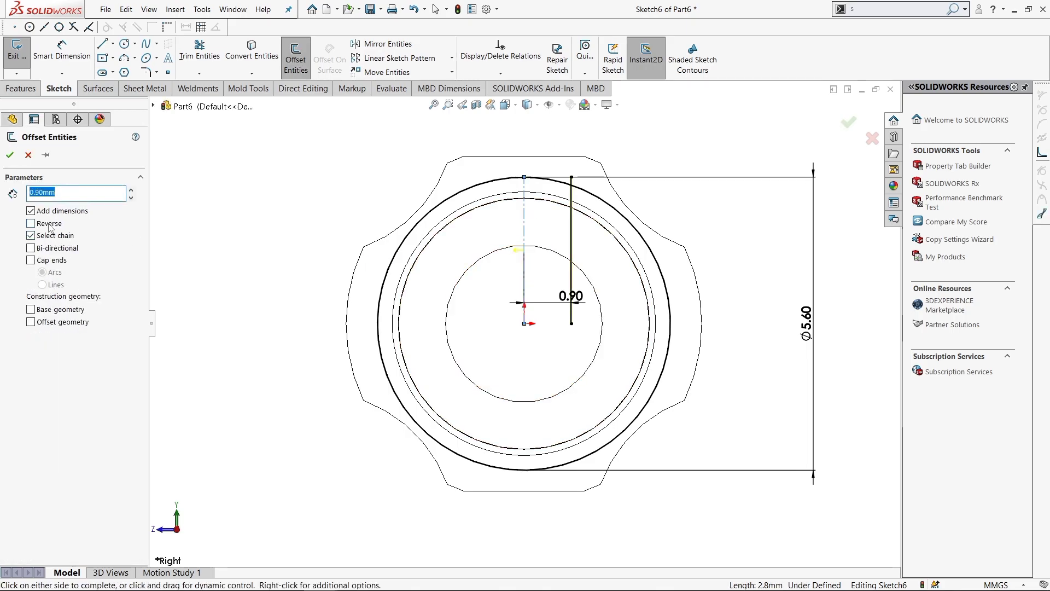
{"action": "left_click", "coordinate": [11, 156]}
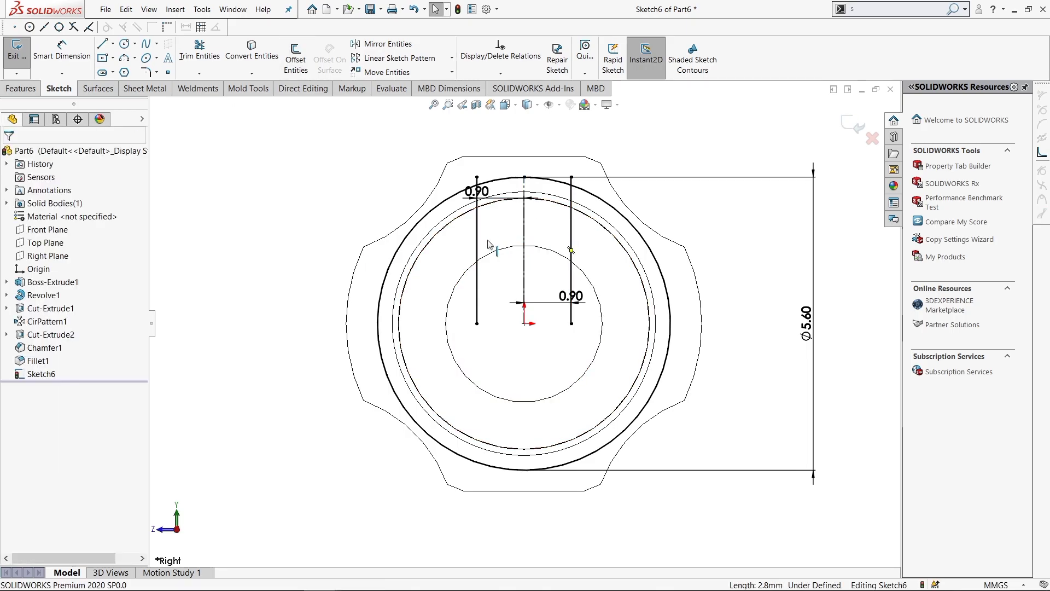
{"action": "left_click", "coordinate": [477, 244]}
{"action": "left_click", "coordinate": [571, 245], "text": "ctrl"}
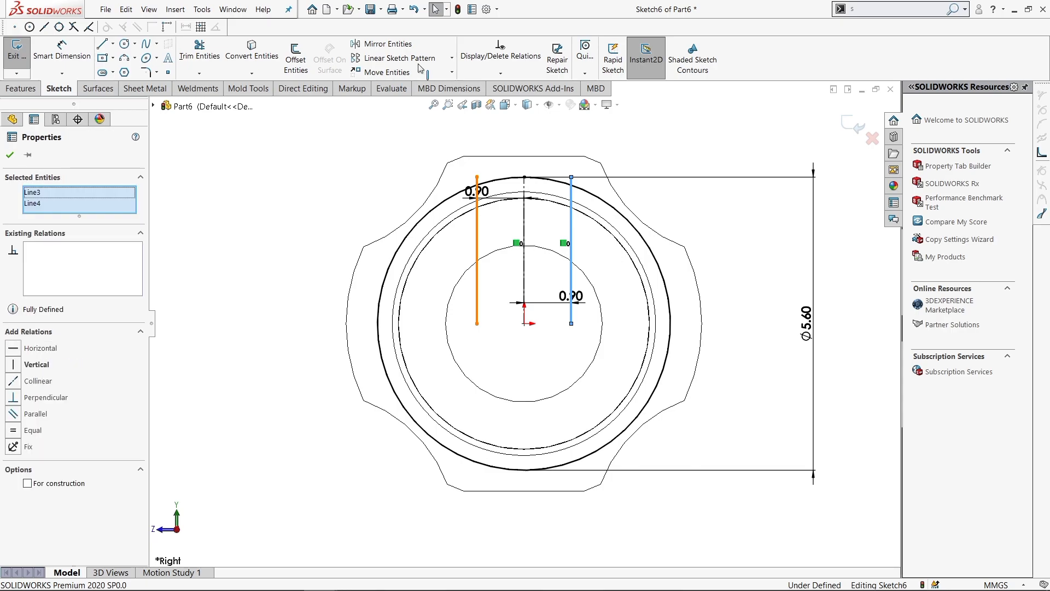
{"action": "left_click", "coordinate": [452, 58]}
{"action": "left_click", "coordinate": [449, 86]}
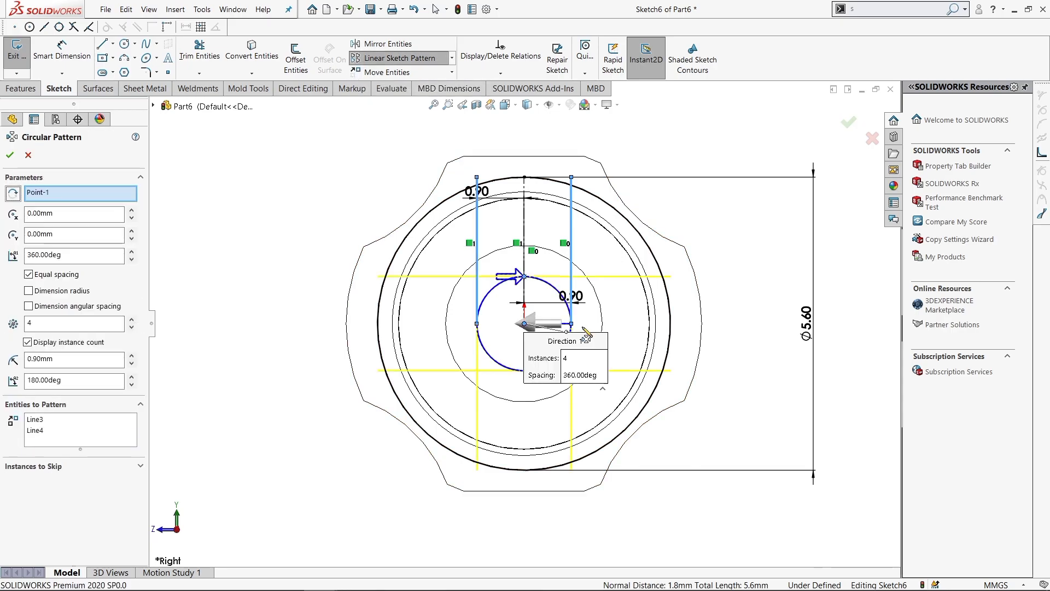
{"action": "left_click", "coordinate": [10, 154]}
Power-trim the extra line and arc segments, leaving a plus-shaped outline within the Ø5.60 circle.
{"action": "left_click", "coordinate": [200, 52]}
{"action": "key", "text": "f"}
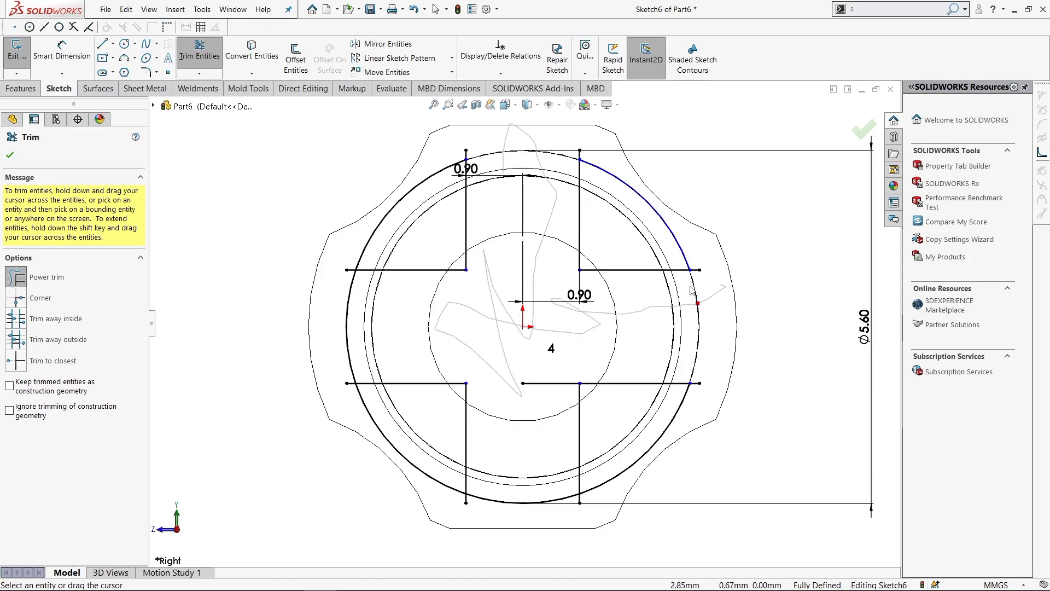
{"action": "left_click_drag", "start_coordinate": [535, 405], "coordinate": [535, 517]}
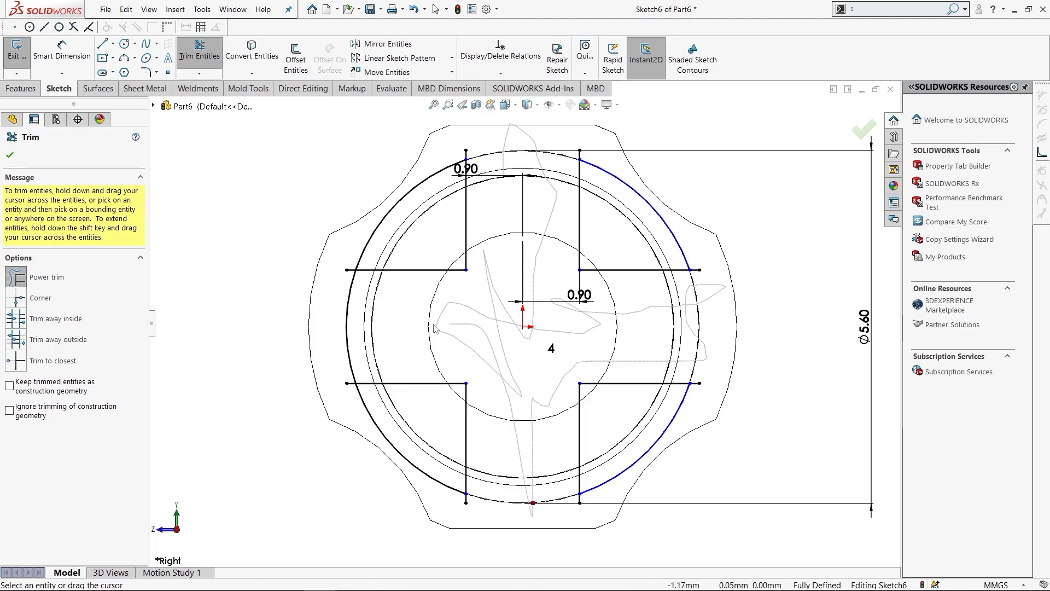
{"action": "left_click_drag", "start_coordinate": [434, 328], "coordinate": [373, 324]}
{"action": "scroll", "coordinate": [459, 158], "scroll_direction": "down", "scroll_amount": 2}
{"action": "scroll", "coordinate": [465, 155], "scroll_direction": "down", "scroll_amount": 2}
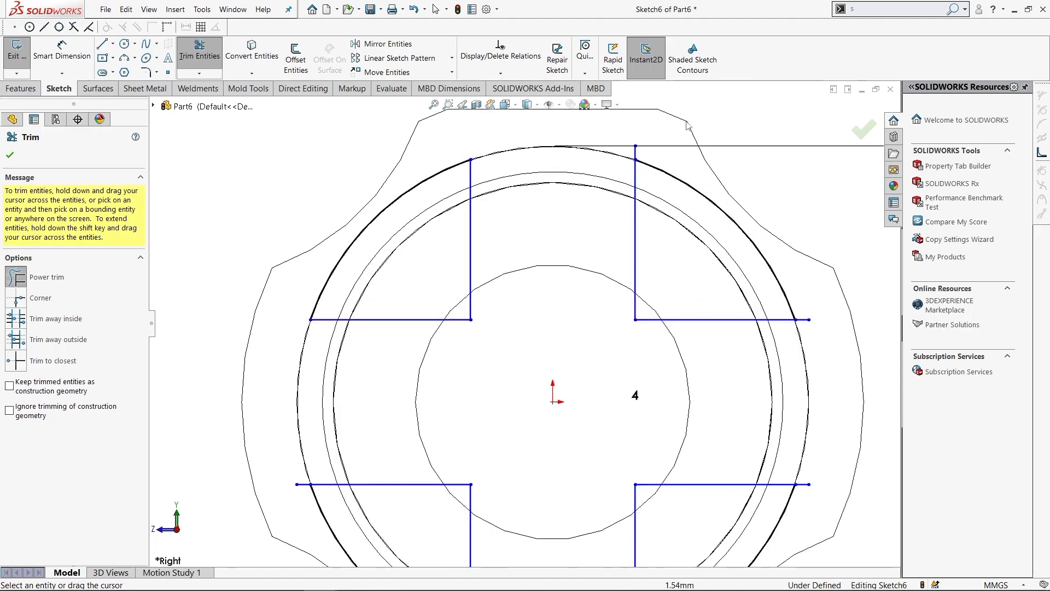
{"action": "left_click_drag", "start_coordinate": [802, 334], "coordinate": [804, 339]}
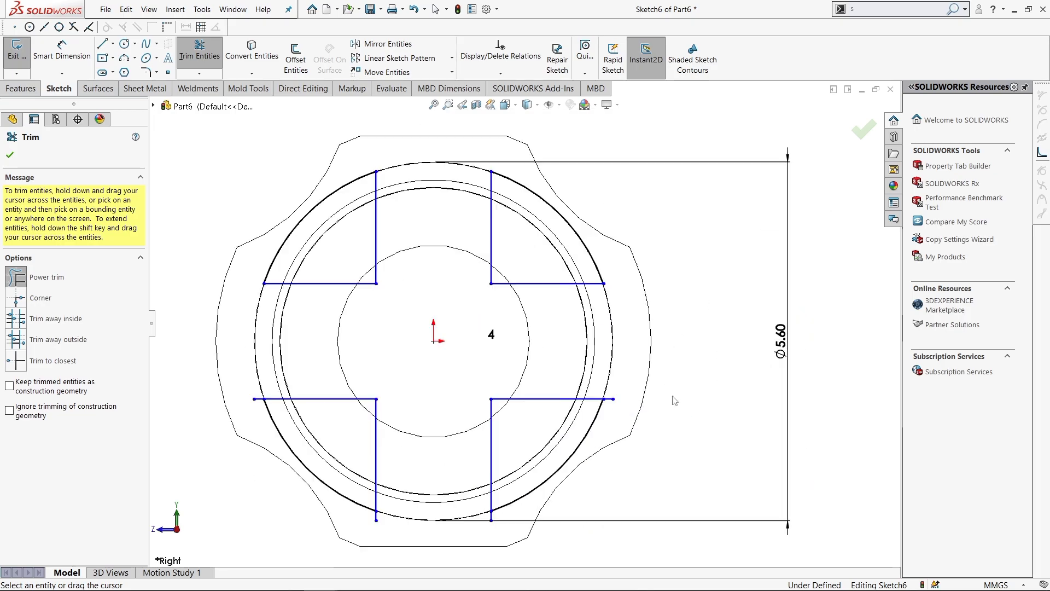
{"action": "scroll", "coordinate": [598, 378], "scroll_direction": "down", "scroll_amount": 5}
{"action": "scroll", "coordinate": [654, 281], "scroll_direction": "up", "scroll_amount": 5}
{"action": "scroll", "coordinate": [678, 252], "scroll_direction": "down", "scroll_amount": 3}
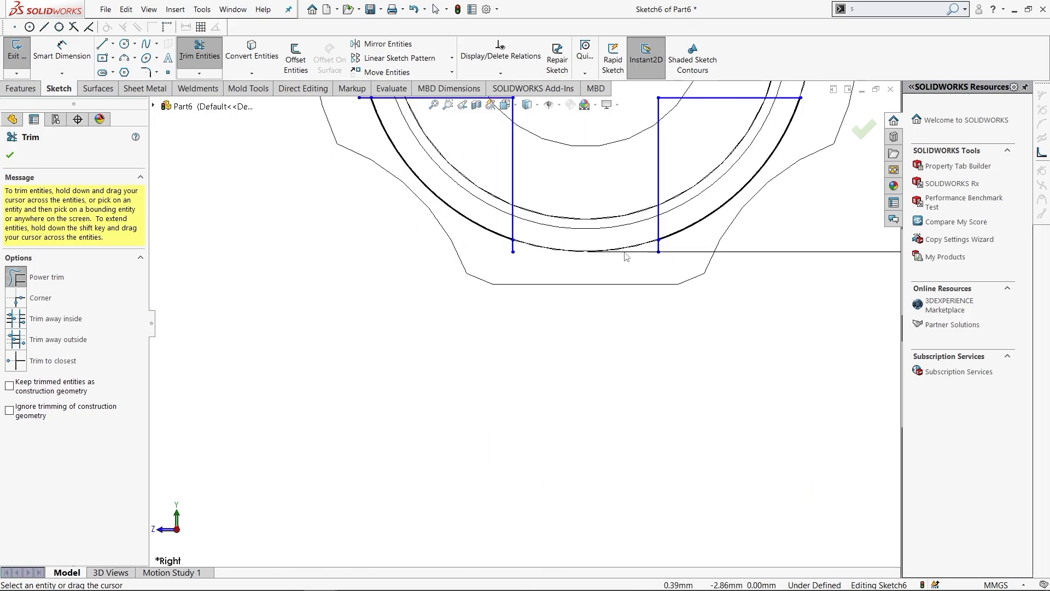
{"action": "scroll", "coordinate": [679, 250], "scroll_direction": "down", "scroll_amount": 2}
{"action": "scroll", "coordinate": [436, 245], "scroll_direction": "up", "scroll_amount": 5}
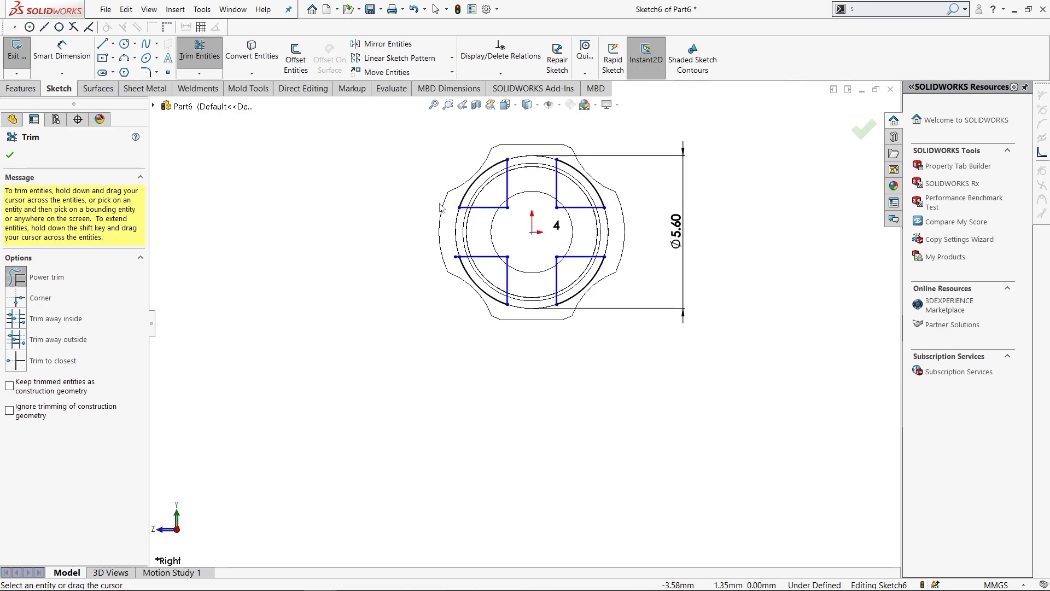
{"action": "scroll", "coordinate": [482, 312], "scroll_direction": "down", "scroll_amount": 3}
{"action": "scroll", "coordinate": [488, 318], "scroll_direction": "down", "scroll_amount": 2}
{"action": "scroll", "coordinate": [627, 261], "scroll_direction": "up", "scroll_amount": 5}
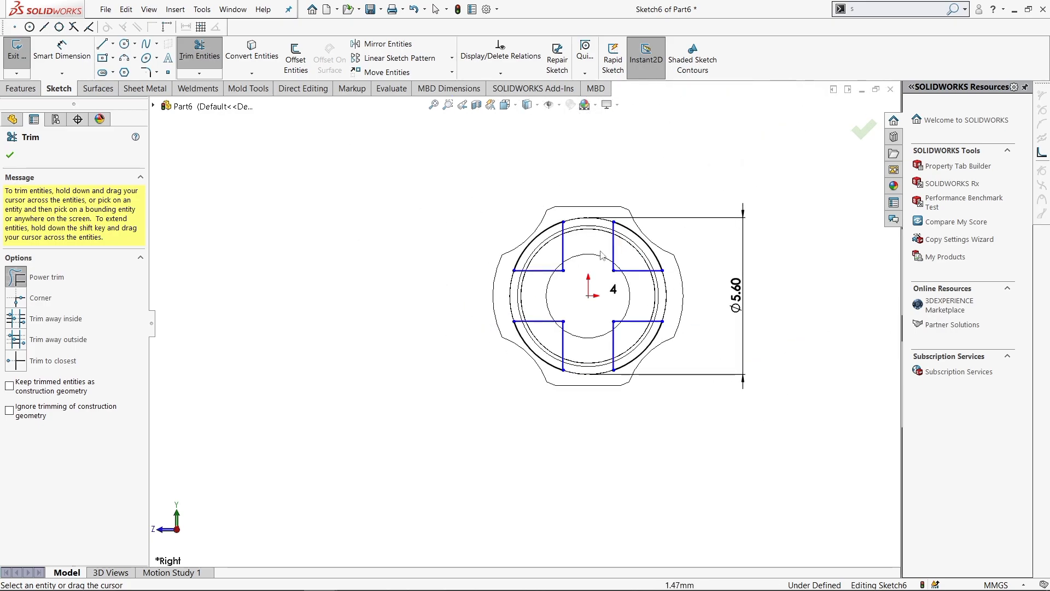
{"action": "scroll", "coordinate": [594, 285], "scroll_direction": "down", "scroll_amount": 3}
Add R0.50 sketch fillets to the upper-right, upper-left, lower-left and lower-right inner corners of the plus outline.
{"action": "key", "text": "s"}
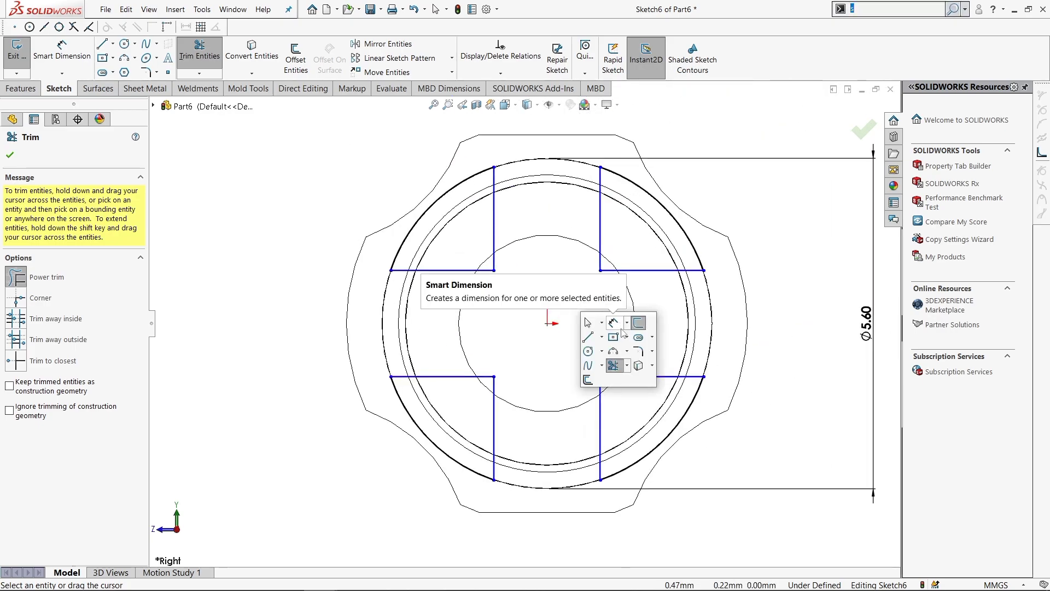
{"action": "left_click", "coordinate": [611, 339]}
{"action": "left_click", "coordinate": [600, 257]}
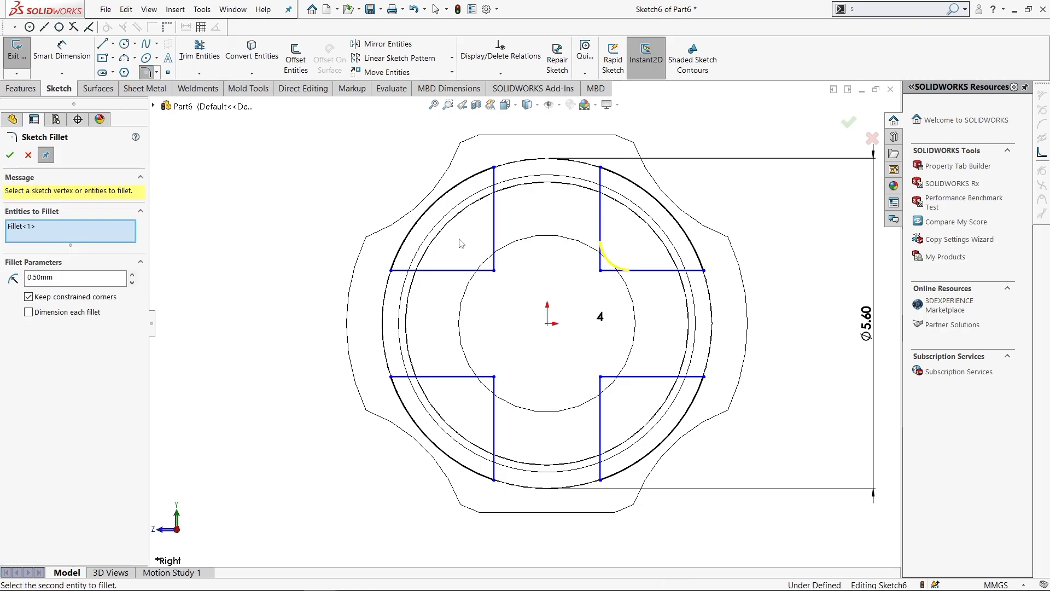
{"action": "left_click", "coordinate": [493, 269]}
{"action": "left_click_drag", "start_coordinate": [448, 328], "coordinate": [550, 396]}
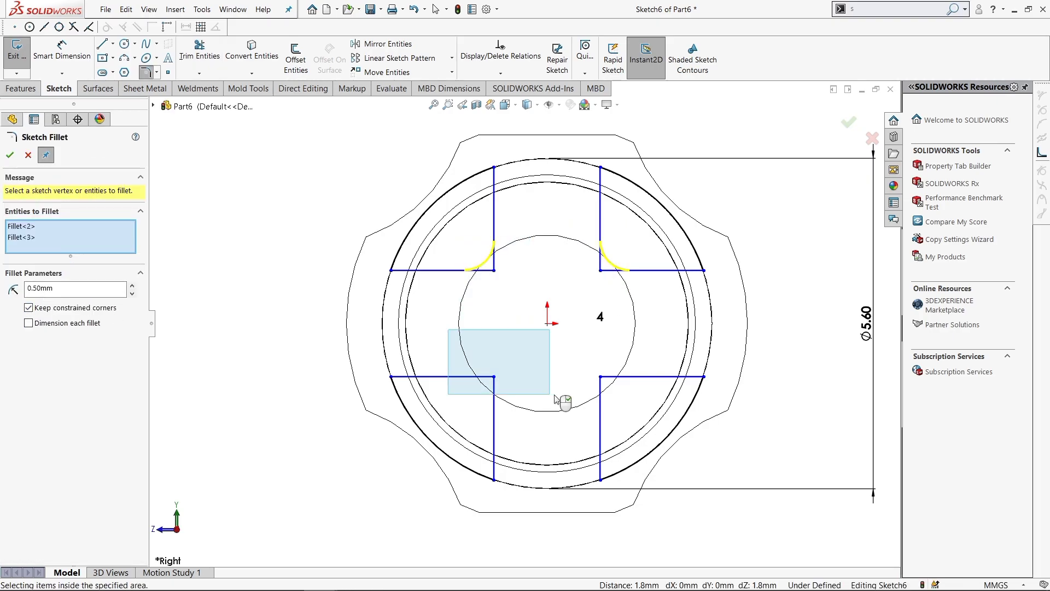
{"action": "left_click", "coordinate": [600, 376]}
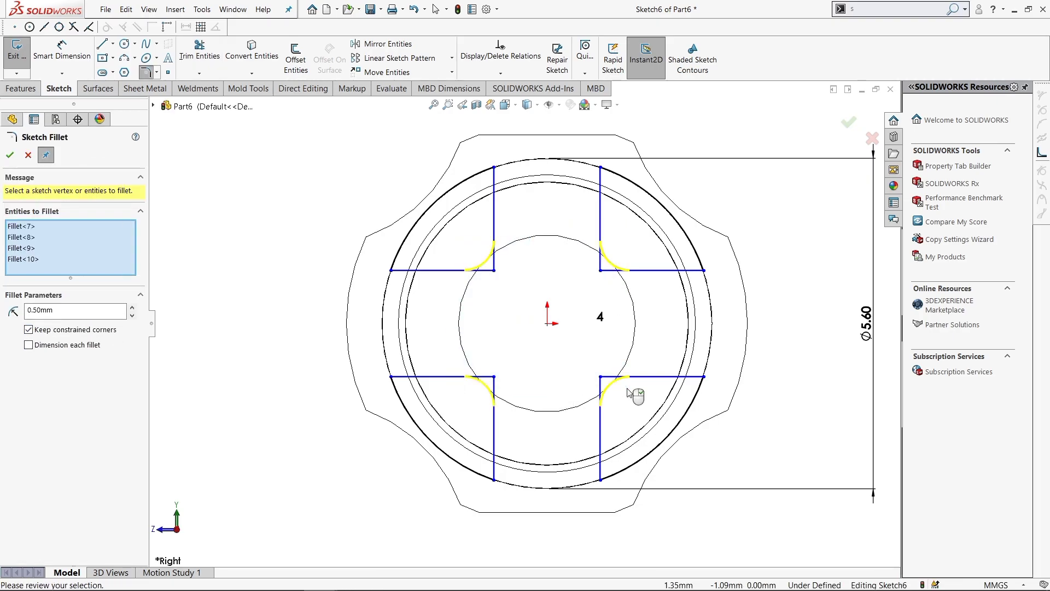
{"action": "left_click", "coordinate": [10, 155]}
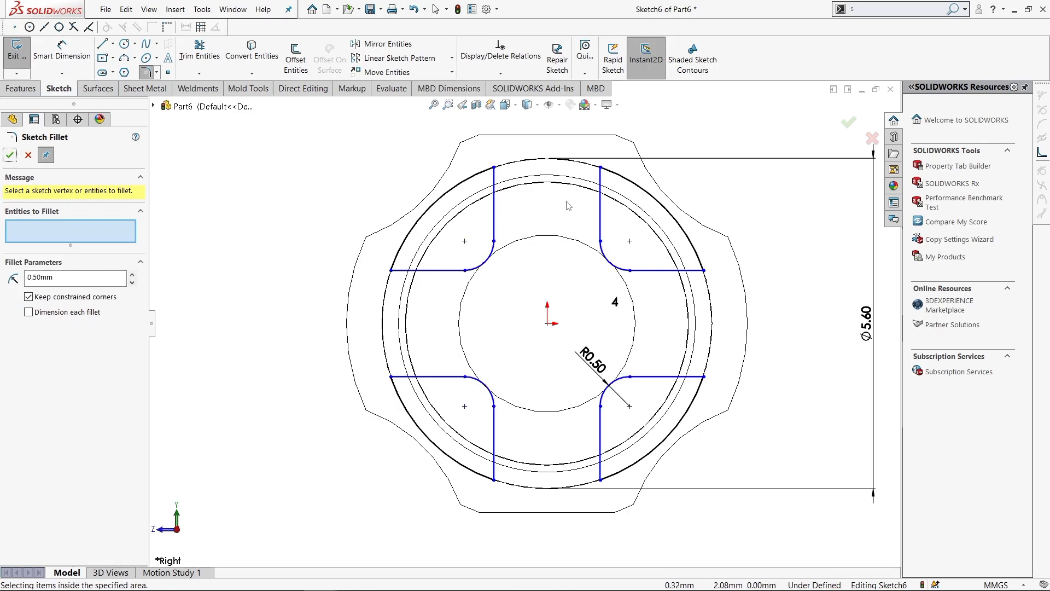
{"action": "key", "text": "Escape"}
Make the four selected rib lines equal in length.
{"action": "left_click", "coordinate": [601, 208]}
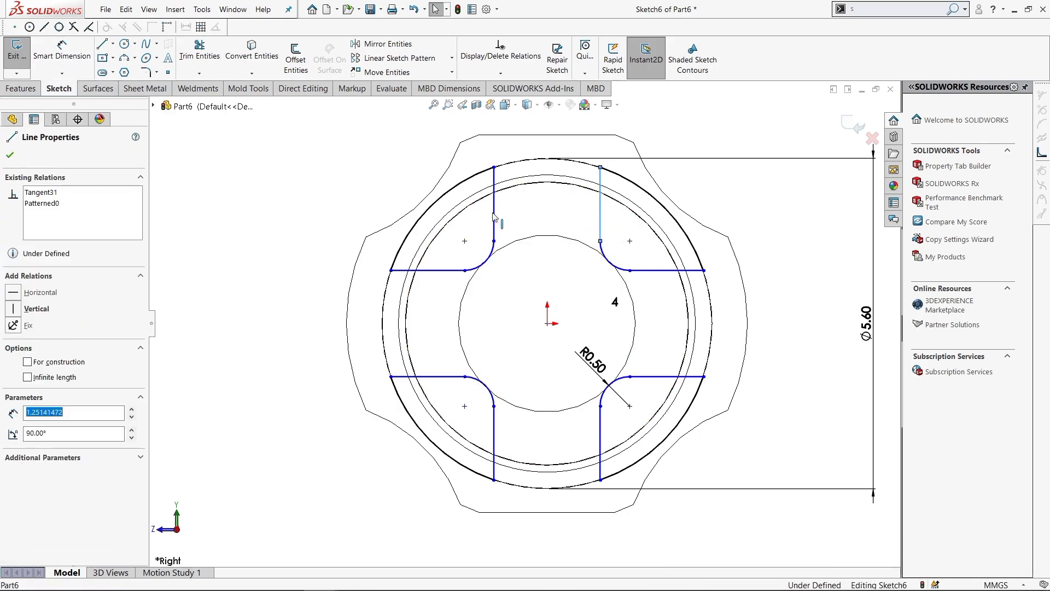
{"action": "left_click", "coordinate": [494, 216]}
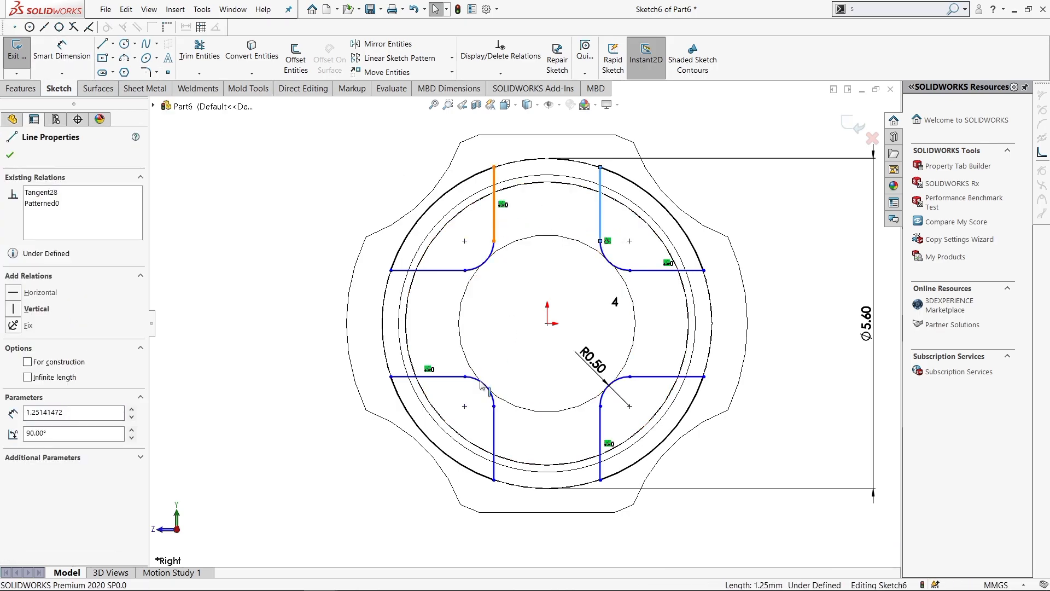
{"action": "left_click", "coordinate": [600, 431], "text": "ctrl"}
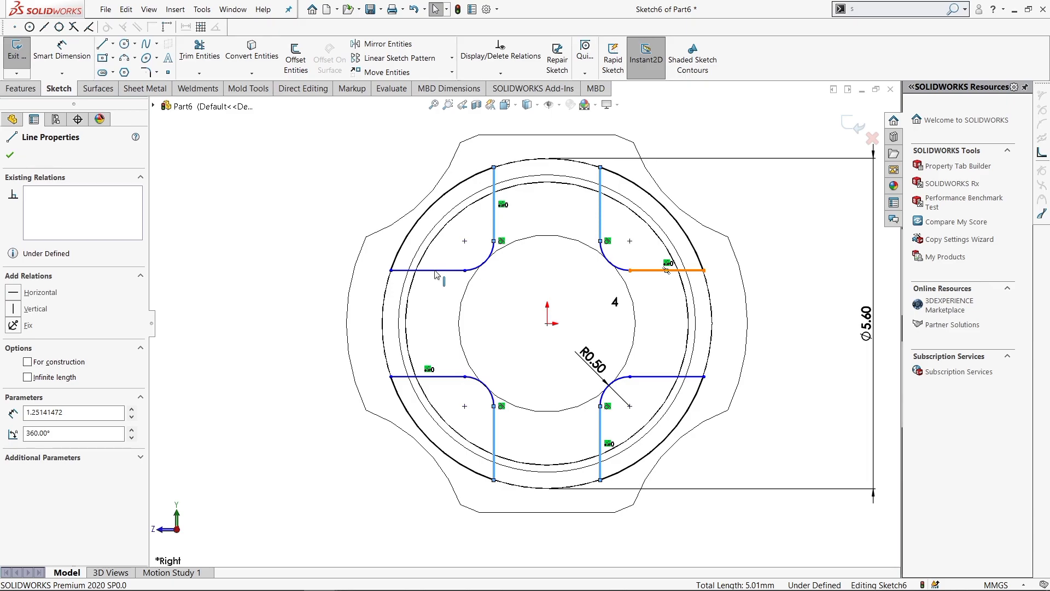
{"action": "left_click", "coordinate": [436, 270], "text": "ctrl"}
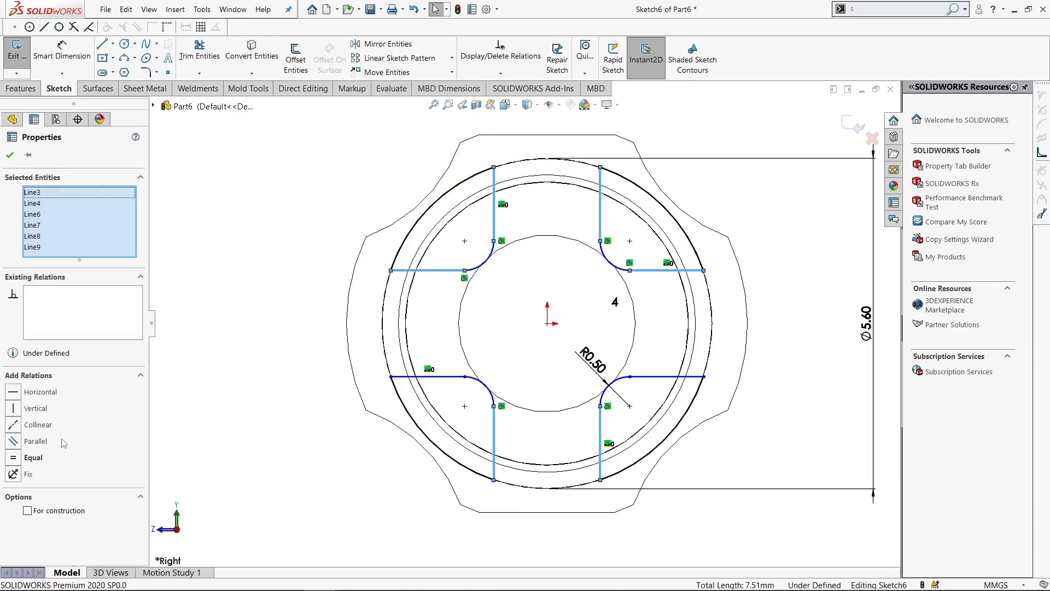
{"action": "left_click", "coordinate": [13, 461]}
{"action": "left_click", "coordinate": [292, 235]}
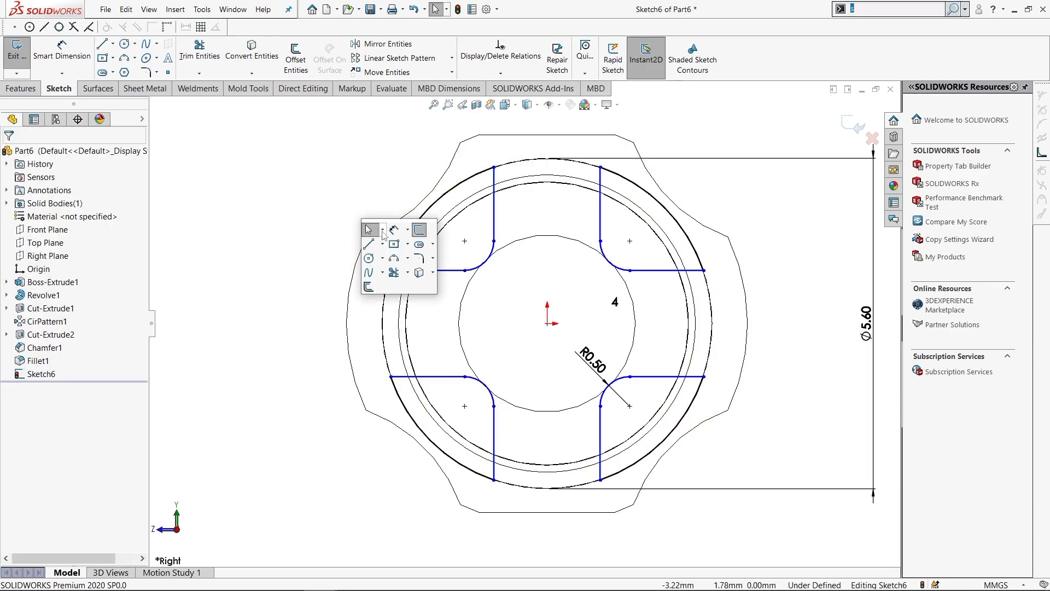
Dimension the upper-right rib line to 1.251 mm.
{"action": "key", "text": "d"}
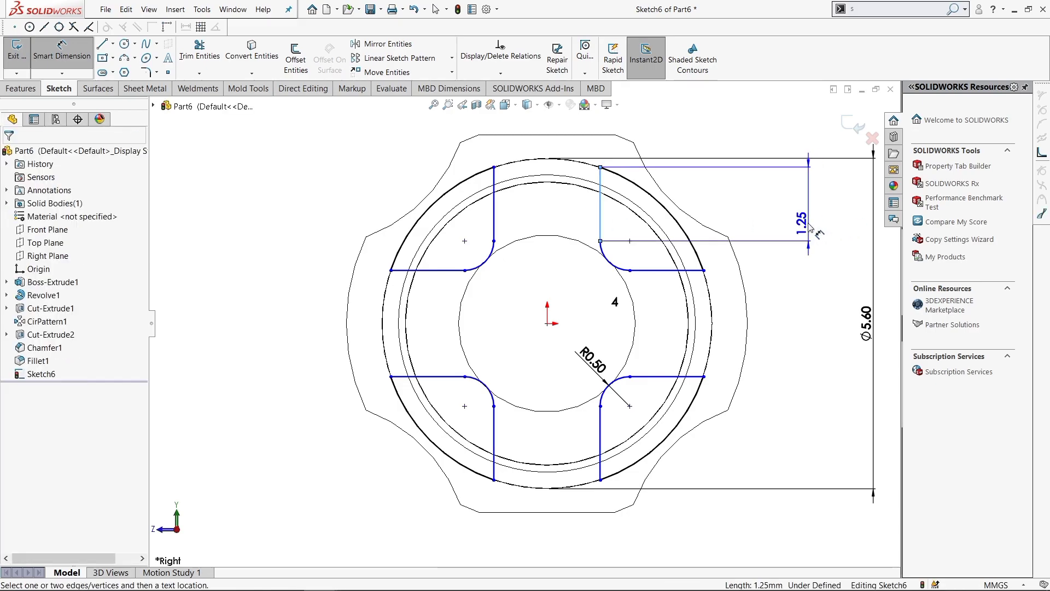
{"action": "left_click", "coordinate": [810, 229]}
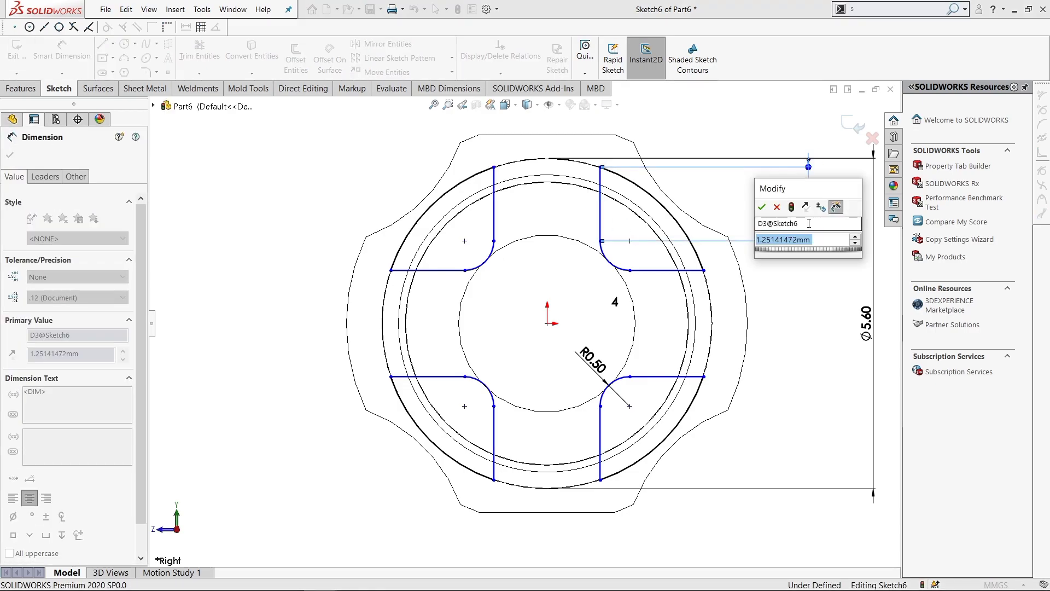
{"action": "type", "text": "1.251"}
{"action": "key", "text": "Return"}
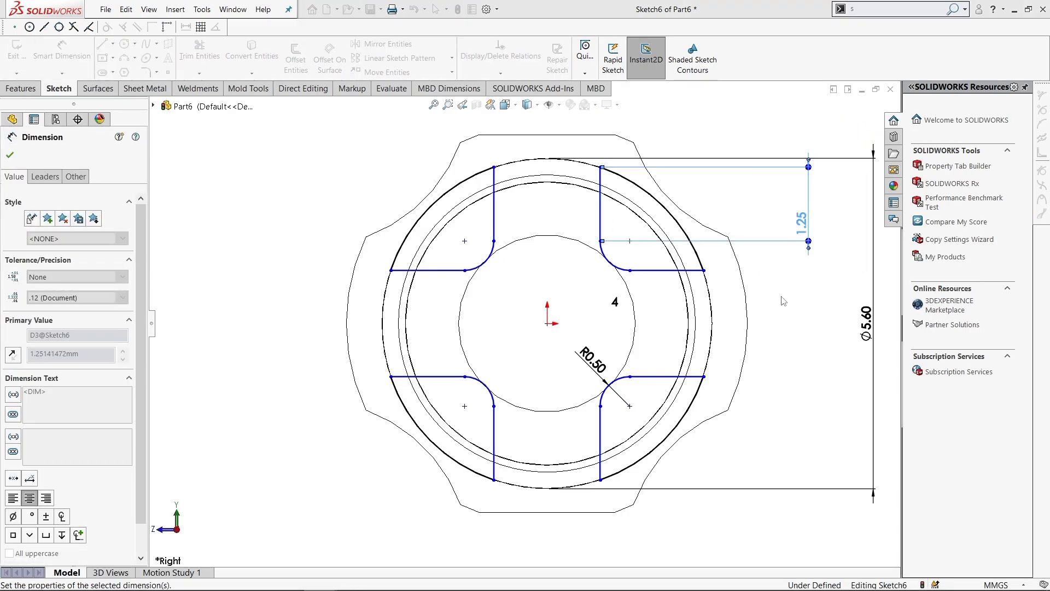
{"action": "key", "text": "Escape"}
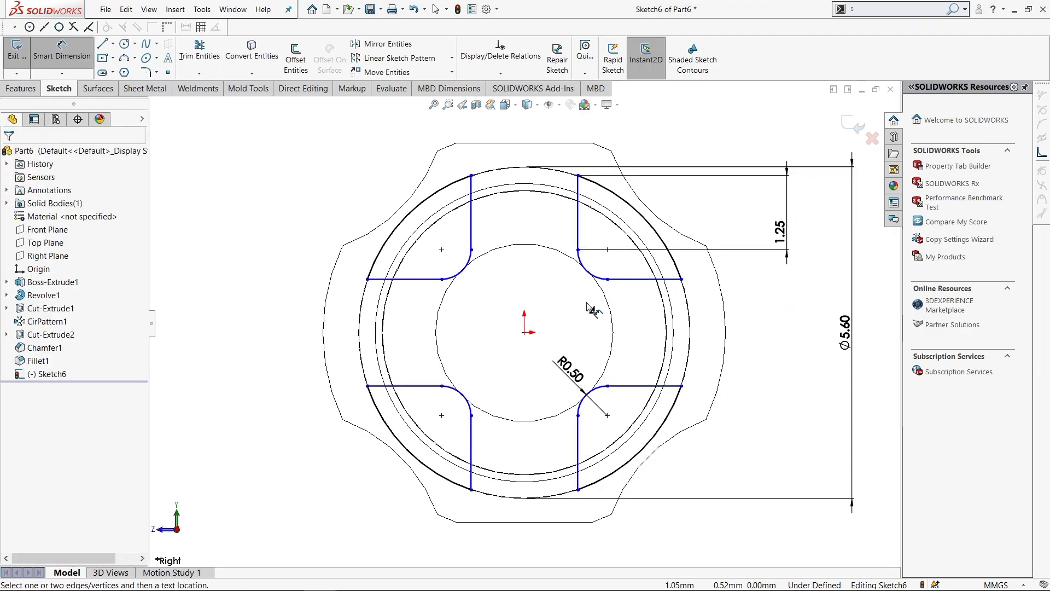
{"action": "key", "text": "Escape"}
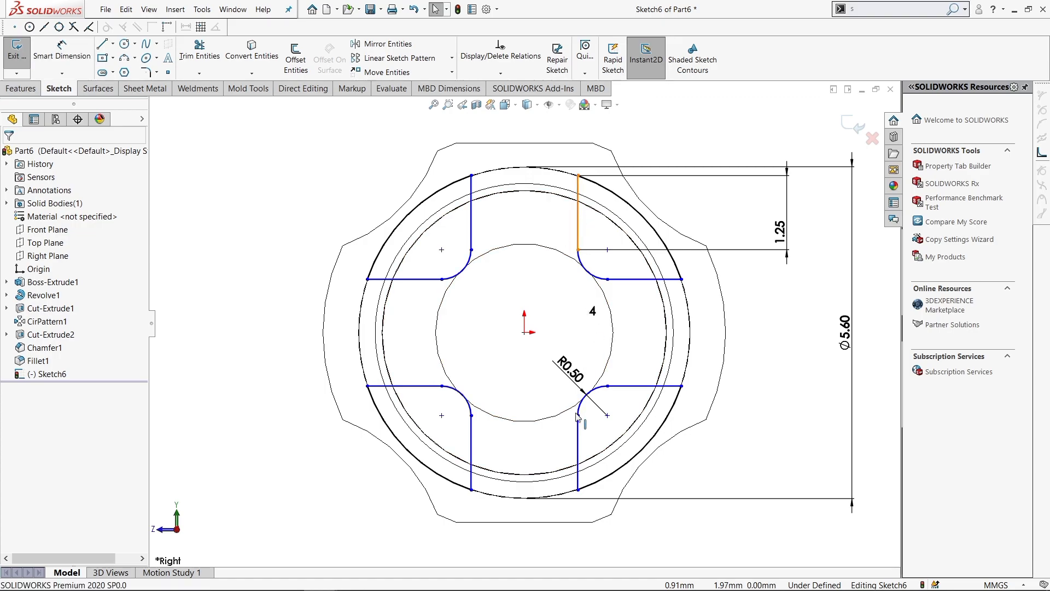
Make the two right rib lines vertical and close the fully defined sketch.
{"action": "left_click", "coordinate": [577, 426]}
{"action": "left_click", "coordinate": [578, 219], "text": "ctrl"}
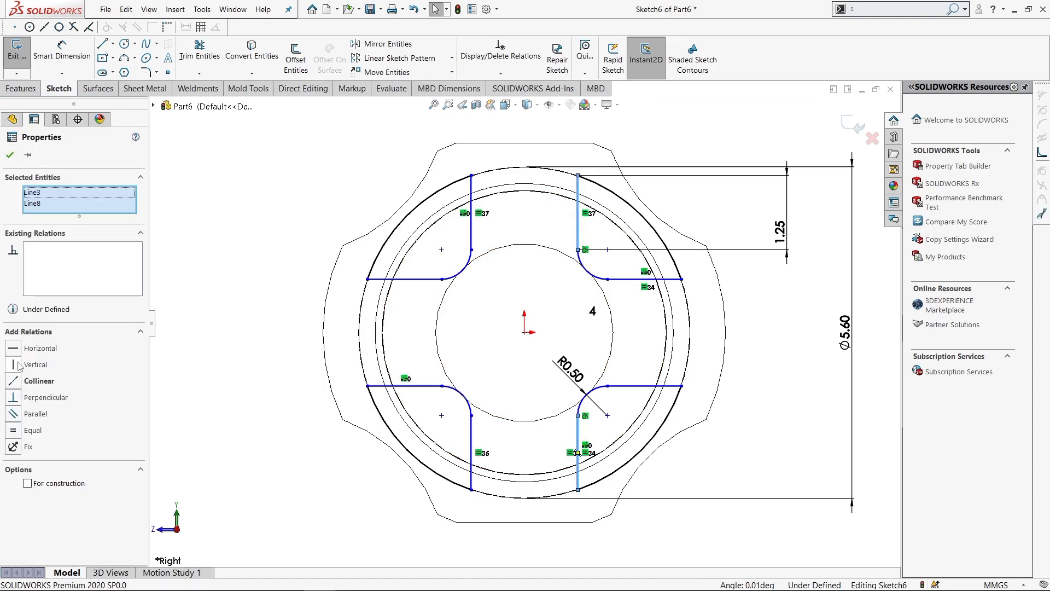
{"action": "left_click", "coordinate": [18, 364]}
{"action": "key", "text": "Escape"}
{"action": "scroll", "coordinate": [496, 338], "scroll_direction": "up", "scroll_amount": 1}
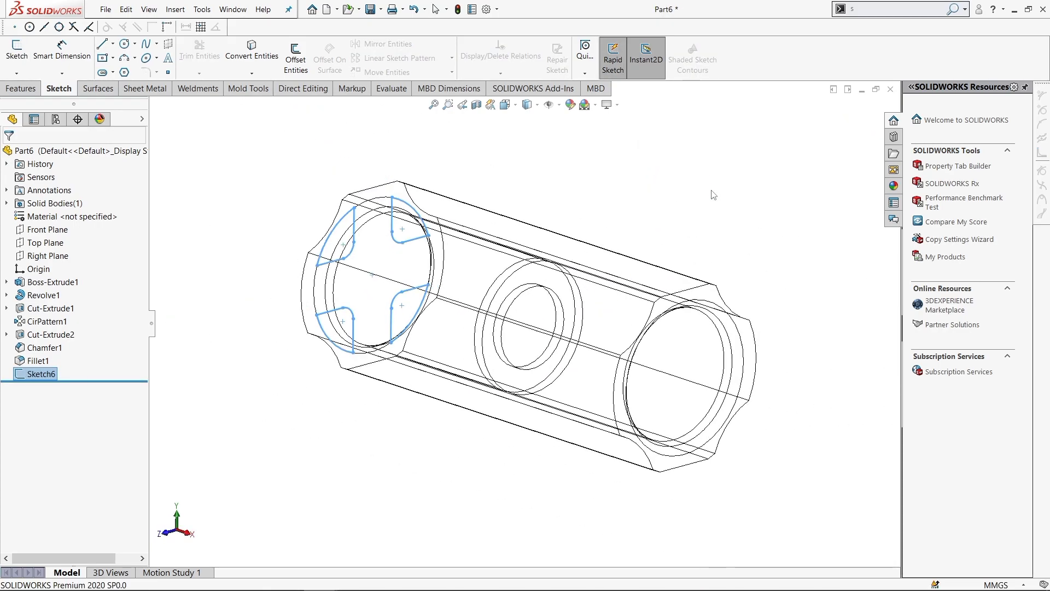
Start a boss extrusion using the whole rib sketch Sketch6 as its profile.
{"action": "left_click", "coordinate": [716, 196]}
{"action": "left_click", "coordinate": [21, 88]}
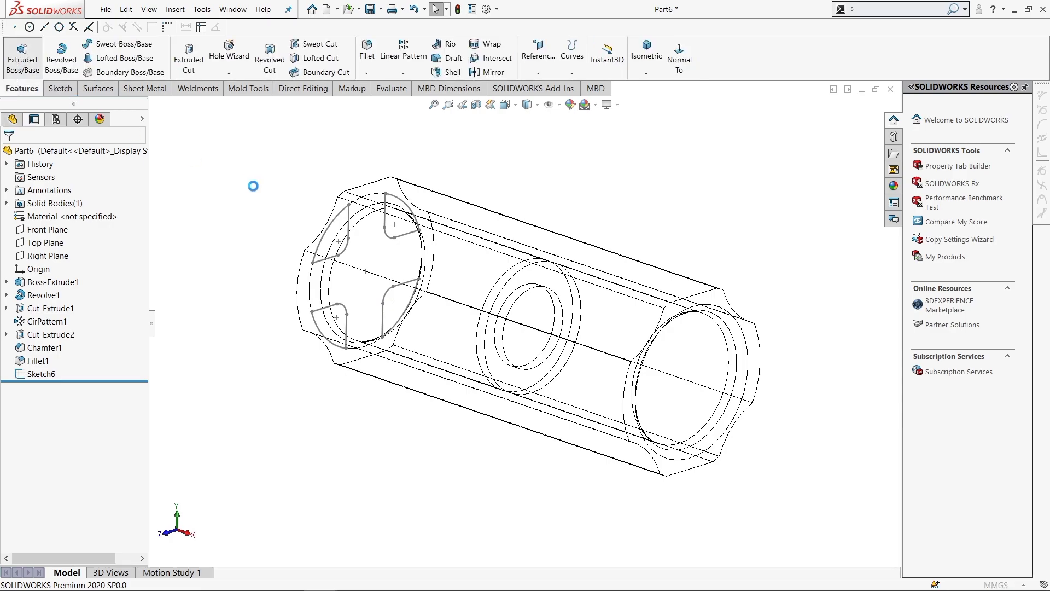
{"action": "middle_click_drag", "start_coordinate": [273, 208], "coordinate": [346, 252]}
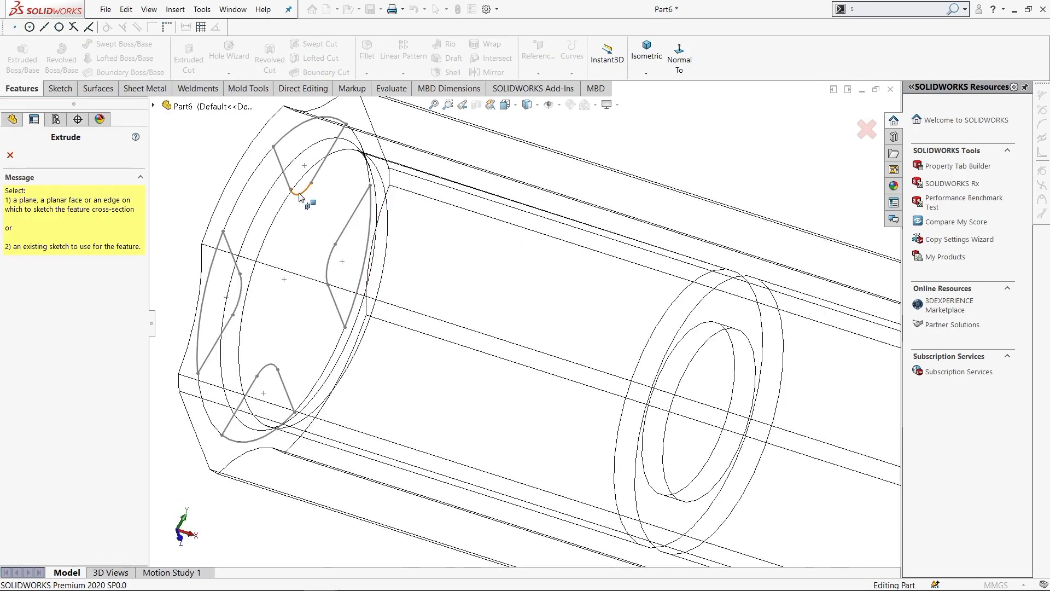
{"action": "key", "text": "Escape"}
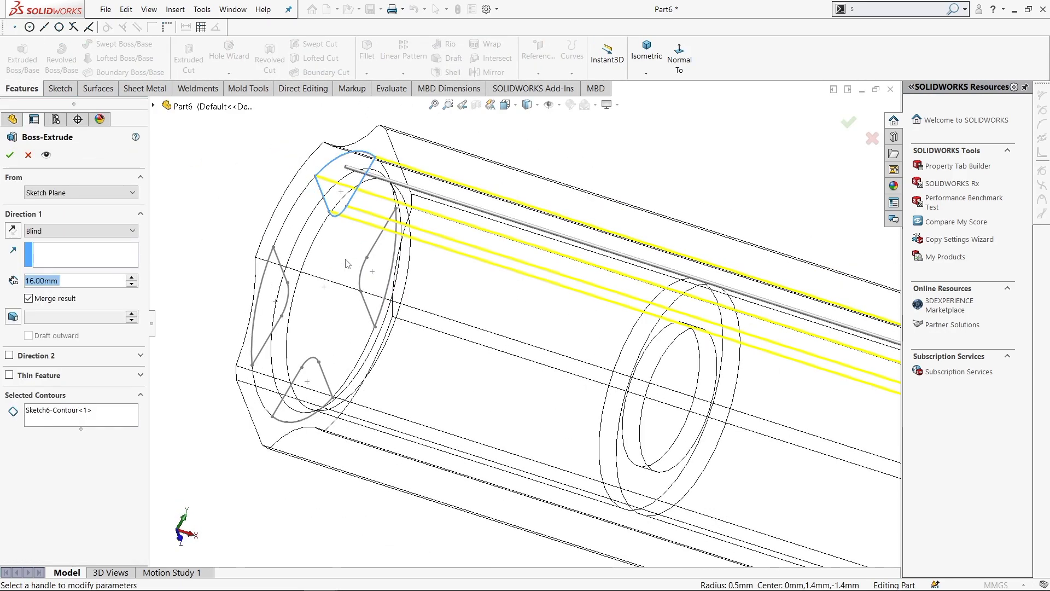
{"action": "right_click", "coordinate": [71, 410]}
{"action": "left_click", "coordinate": [102, 419]}
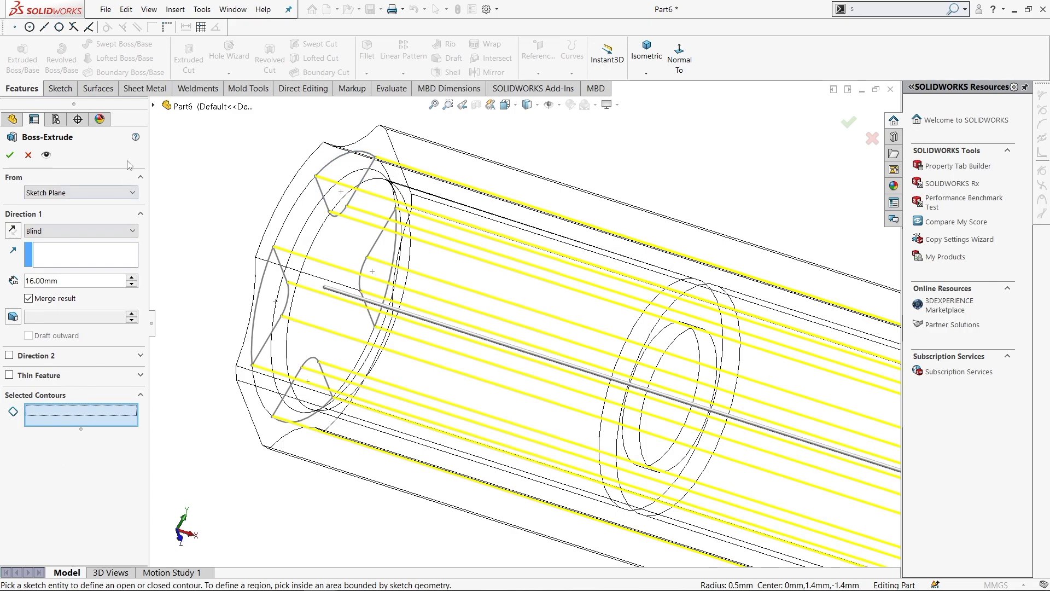
{"action": "left_click", "coordinate": [154, 106]}
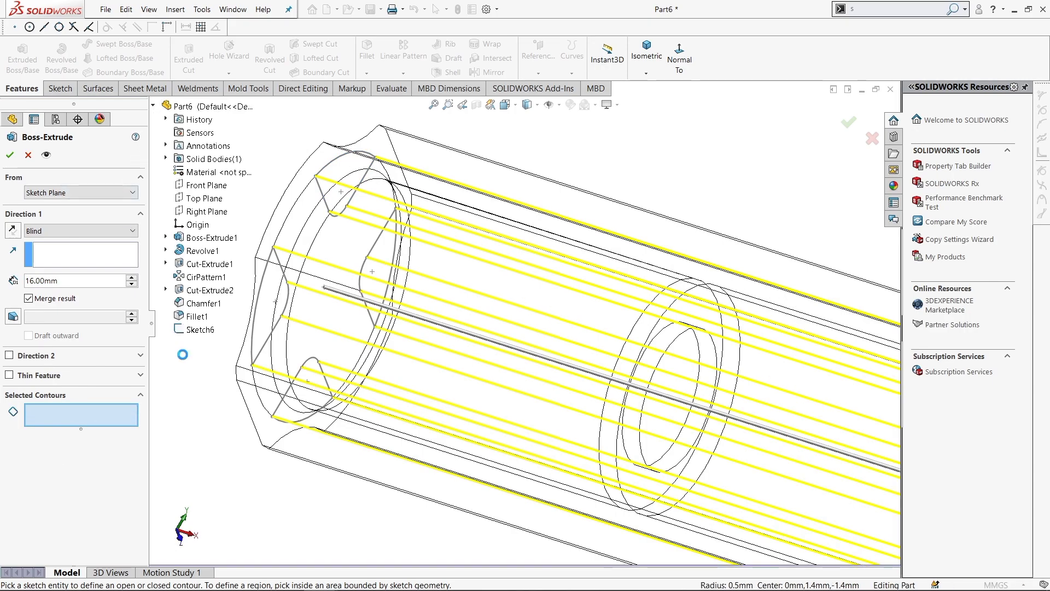
{"action": "left_click", "coordinate": [198, 329]}
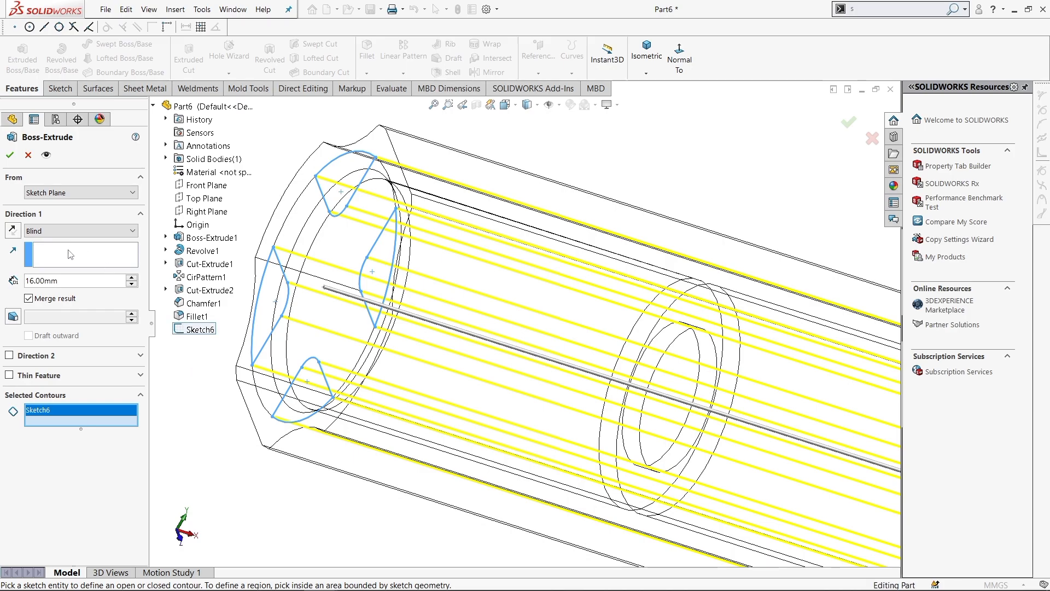
Set the extrusion to start from a 0.20 mm offset.
{"action": "left_click", "coordinate": [68, 232]}
{"action": "left_click", "coordinate": [74, 191]}
{"action": "left_click", "coordinate": [66, 230]}
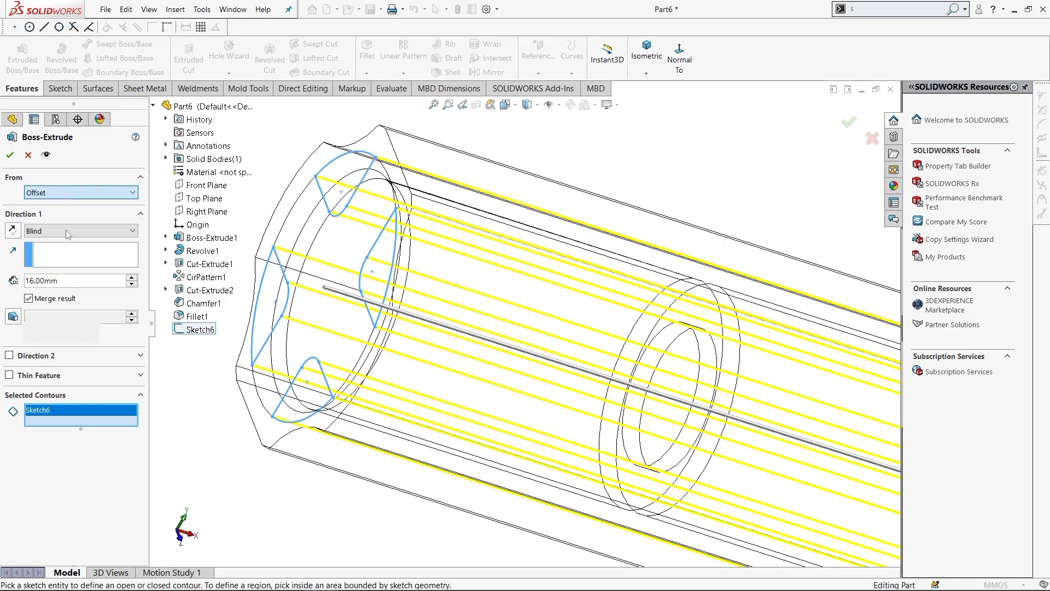
{"action": "type", "text": "0."}
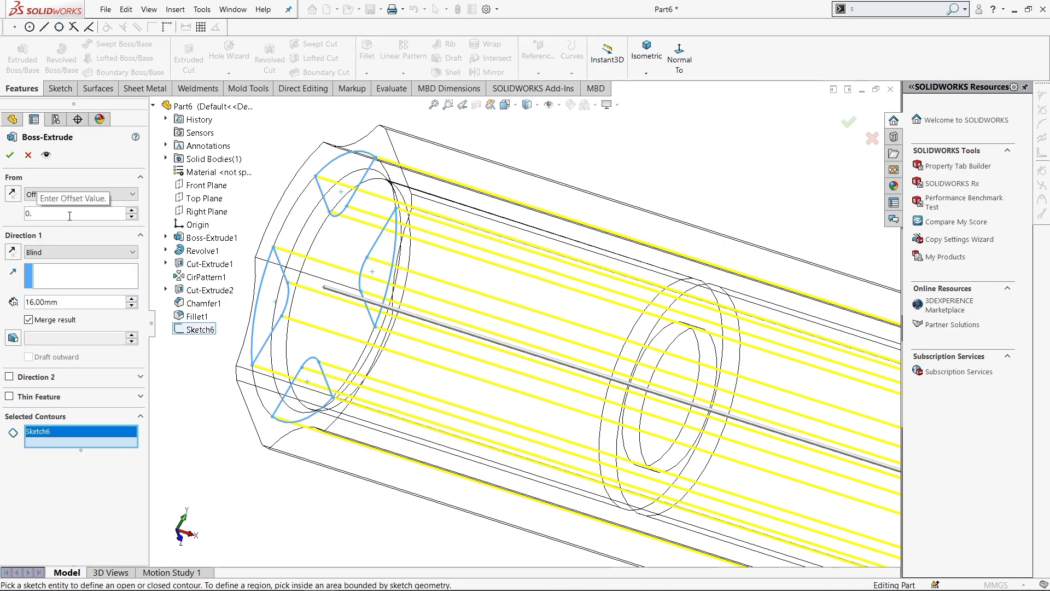
{"action": "type", "text": "20"}
{"action": "key", "text": "Return"}
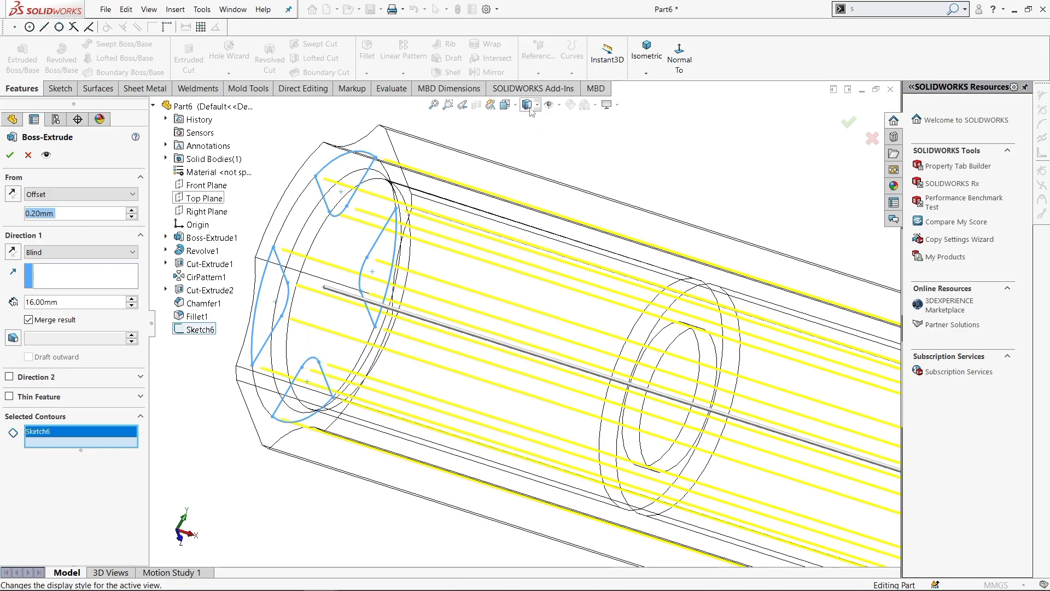
Switch the display to Shaded With Edges and cancel the extrusion.
{"action": "left_click", "coordinate": [527, 116]}
{"action": "mouse_move", "coordinate": [536, 180]}
{"action": "middle_mouse_down"}
{"action": "mouse_move", "coordinate": [522, 165]}
{"action": "mouse_move", "coordinate": [511, 169]}
{"action": "middle_mouse_up"}
{"action": "key", "text": "Escape"}
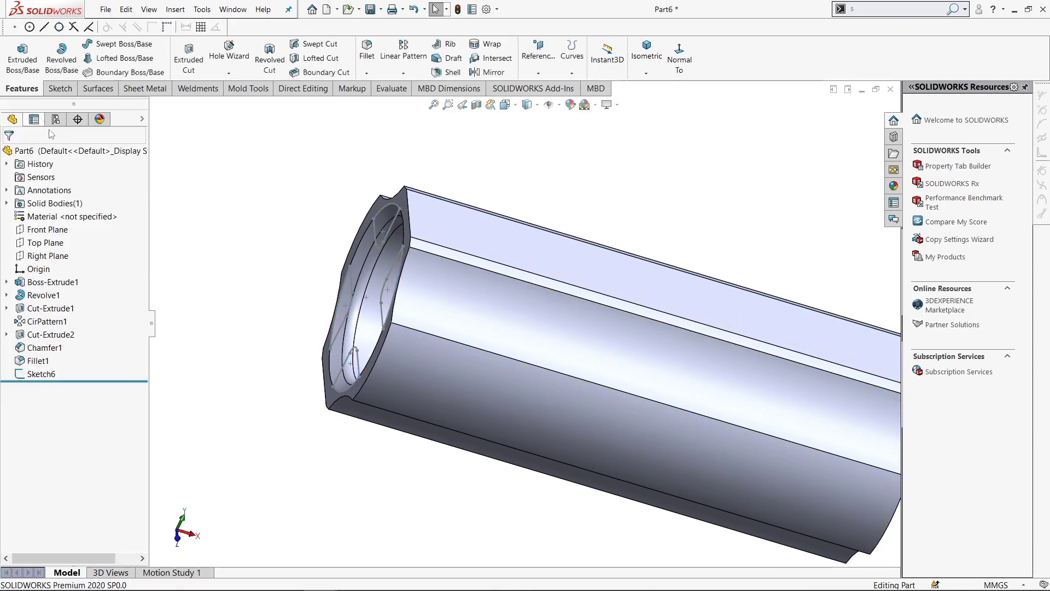
Select Sketch6 as the rib profile and set an offset start condition.
{"action": "left_click", "coordinate": [31, 378]}
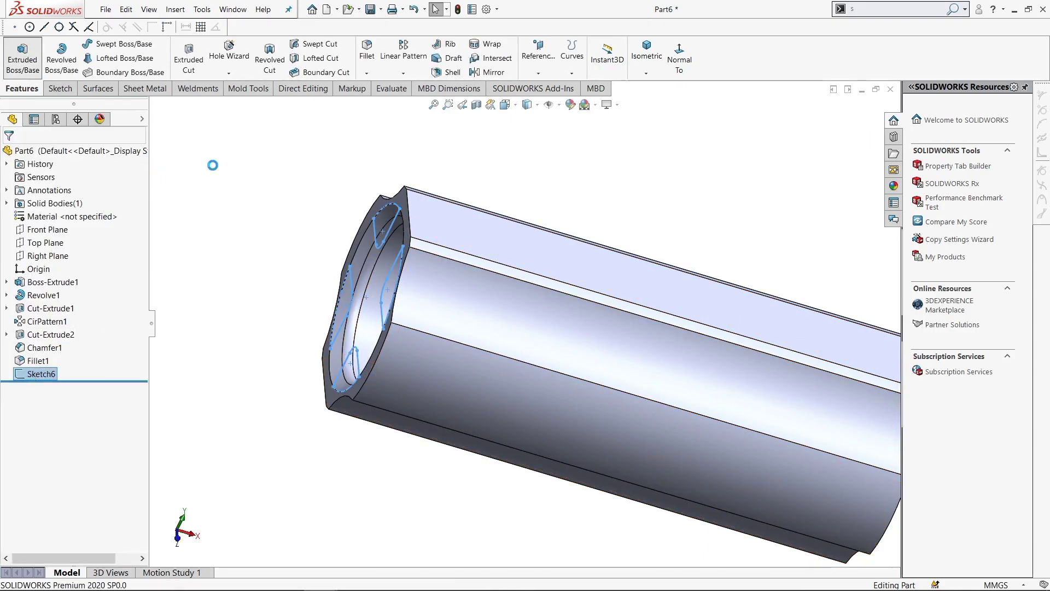
{"action": "left_click", "coordinate": [81, 194]}
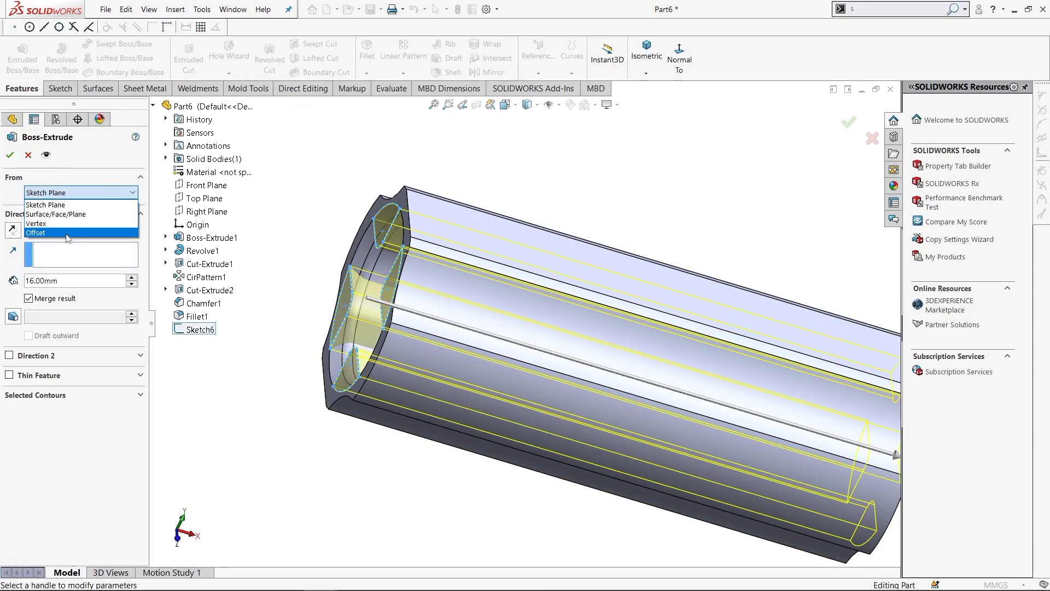
{"action": "left_click", "coordinate": [68, 230]}
{"action": "scroll", "coordinate": [70, 213], "scroll_direction": "up", "scroll_amount": 1}
{"action": "scroll", "coordinate": [71, 216], "scroll_direction": "up", "scroll_amount": 1}
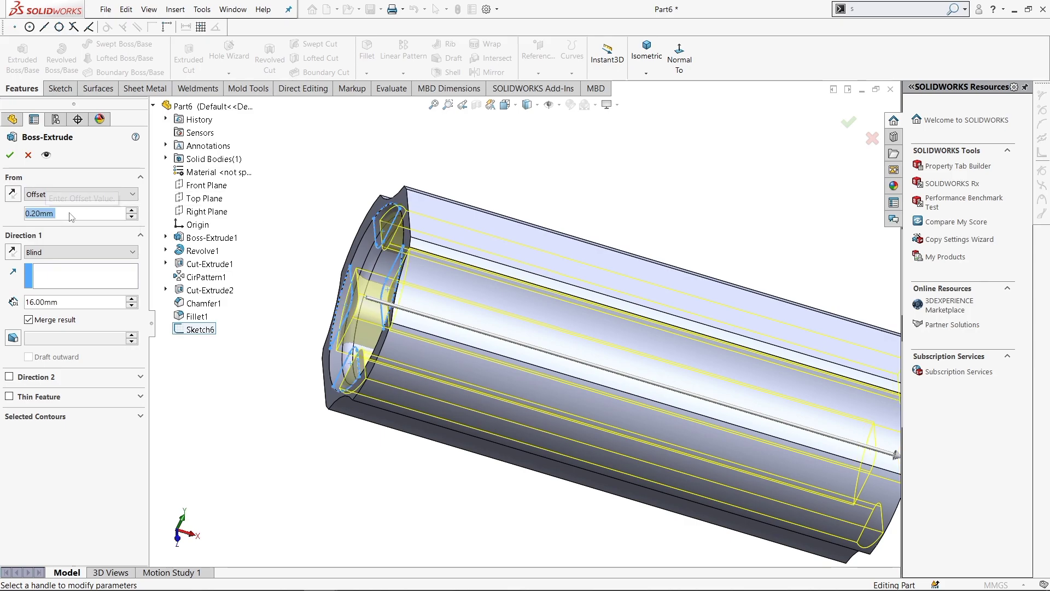
{"action": "scroll", "coordinate": [330, 229], "scroll_direction": "down", "scroll_amount": 1}
{"action": "scroll", "coordinate": [717, 377], "scroll_direction": "up", "scroll_amount": 3}
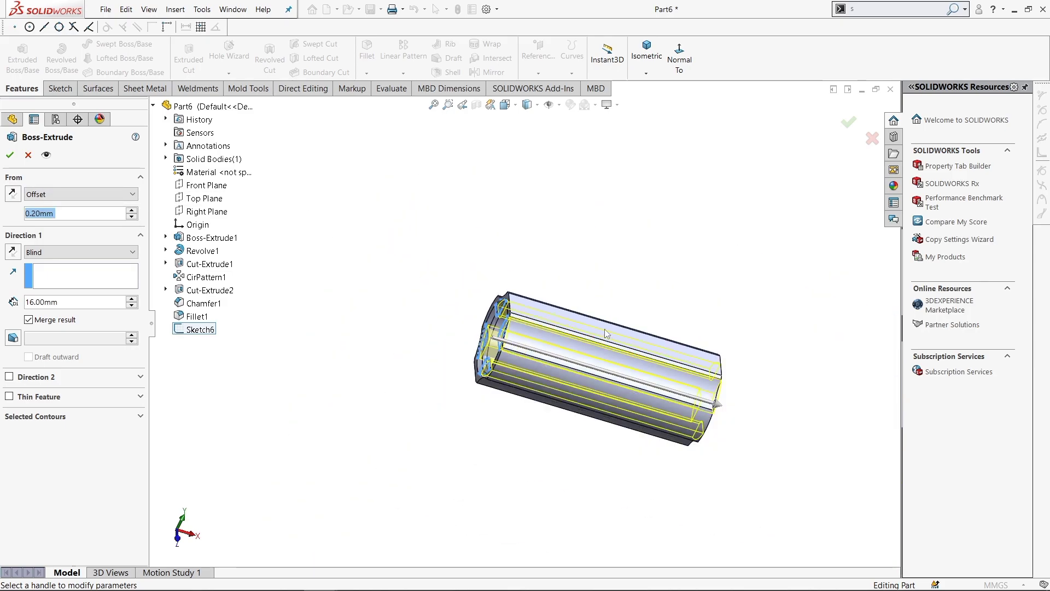
{"action": "scroll", "coordinate": [716, 378], "scroll_direction": "up", "scroll_amount": 2}
{"action": "scroll", "coordinate": [716, 378], "scroll_direction": "down", "scroll_amount": 4}
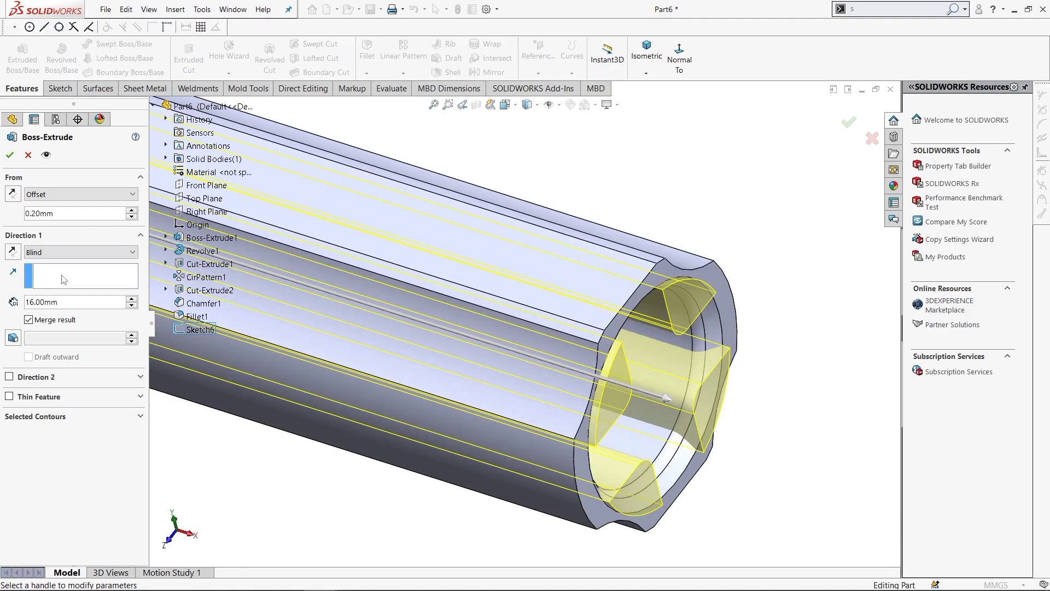
End the ribs 0.2 mm from the tube's end face using Offset From Surface, creating Boss-Extrude2.
{"action": "left_click", "coordinate": [64, 257]}
{"action": "left_click", "coordinate": [61, 302]}
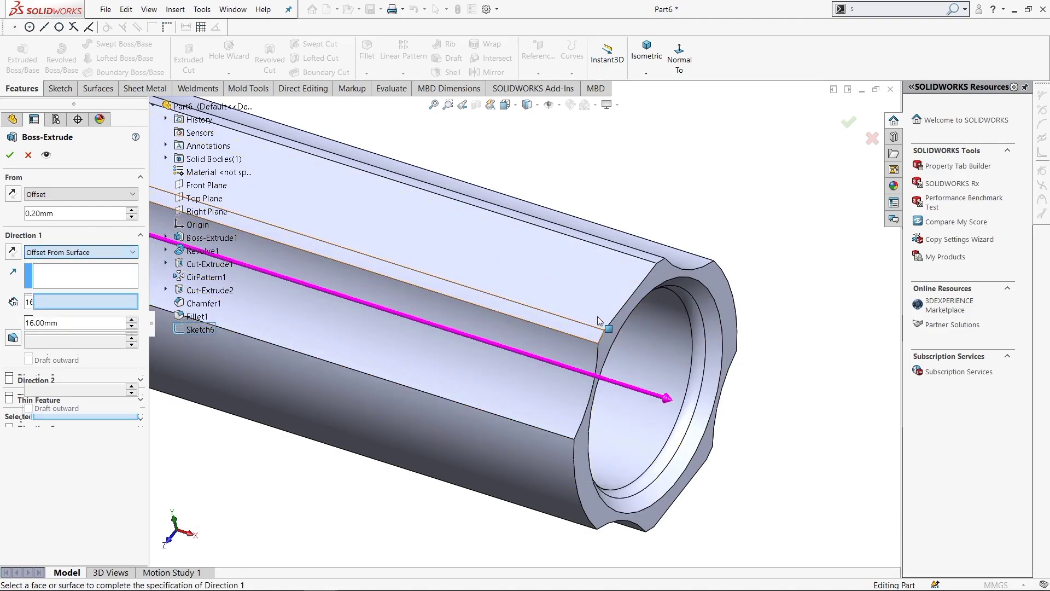
{"action": "left_click", "coordinate": [719, 286]}
{"action": "type", "text": "0.2"}
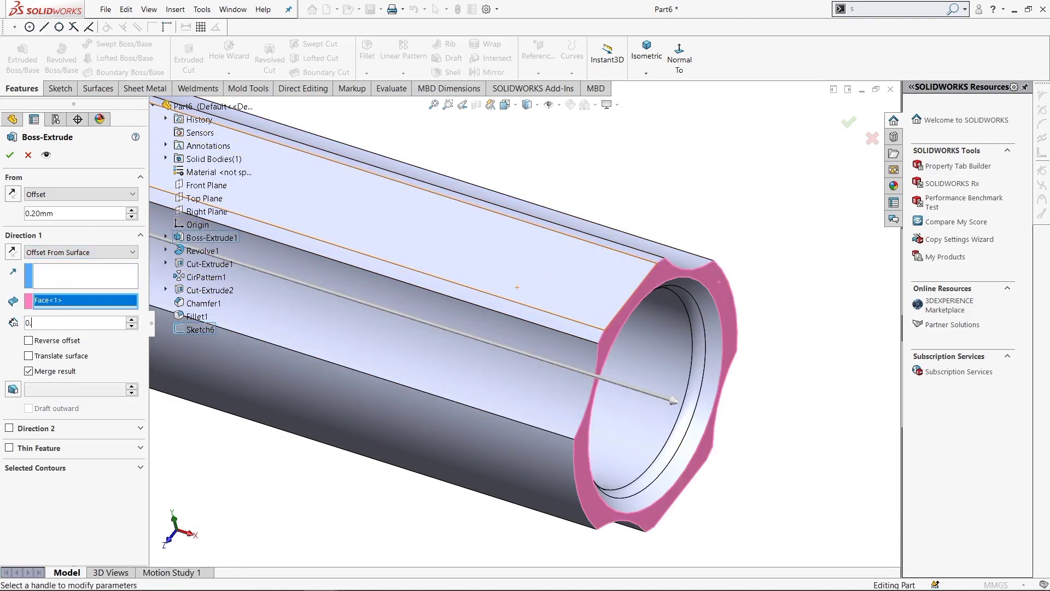
{"action": "key", "text": "Return"}
{"action": "left_click", "coordinate": [10, 155]}
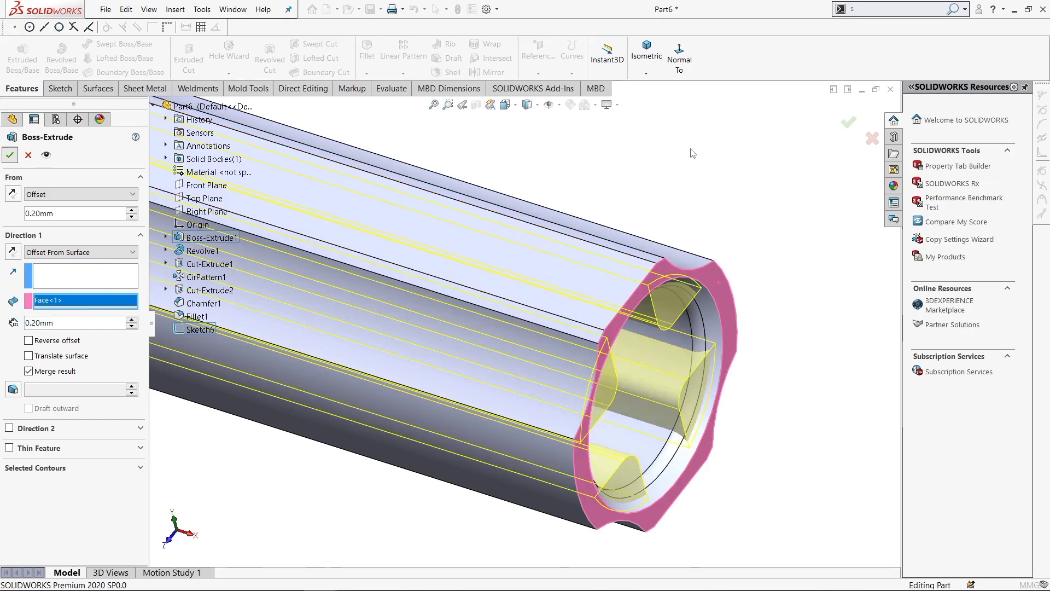
{"action": "mouse_move", "coordinate": [736, 323]}
{"action": "middle_mouse_down"}
{"action": "mouse_move", "coordinate": [742, 295]}
{"action": "mouse_move", "coordinate": [663, 285]}
{"action": "mouse_move", "coordinate": [596, 302]}
{"action": "mouse_move", "coordinate": [561, 292]}
{"action": "middle_mouse_up"}
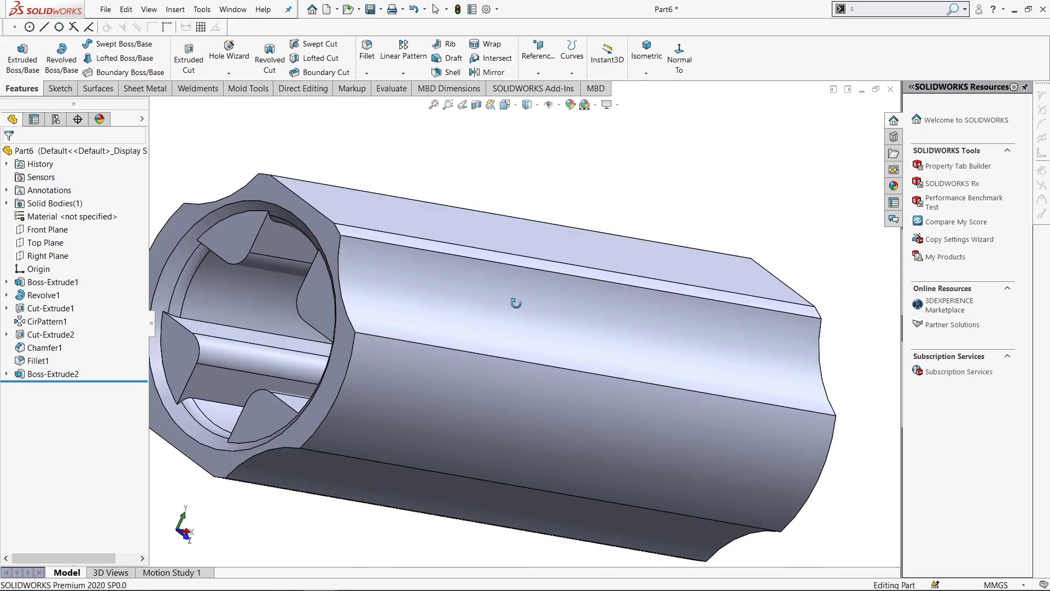
Select the first four long outer edges of the tube for the 0.40 mm fillet.
{"action": "middle_click_drag", "start_coordinate": [561, 292], "coordinate": [360, 213]}
{"action": "scroll", "coordinate": [434, 315], "scroll_direction": "up", "scroll_amount": 3}
{"action": "scroll", "coordinate": [434, 315], "scroll_direction": "down", "scroll_amount": 2}
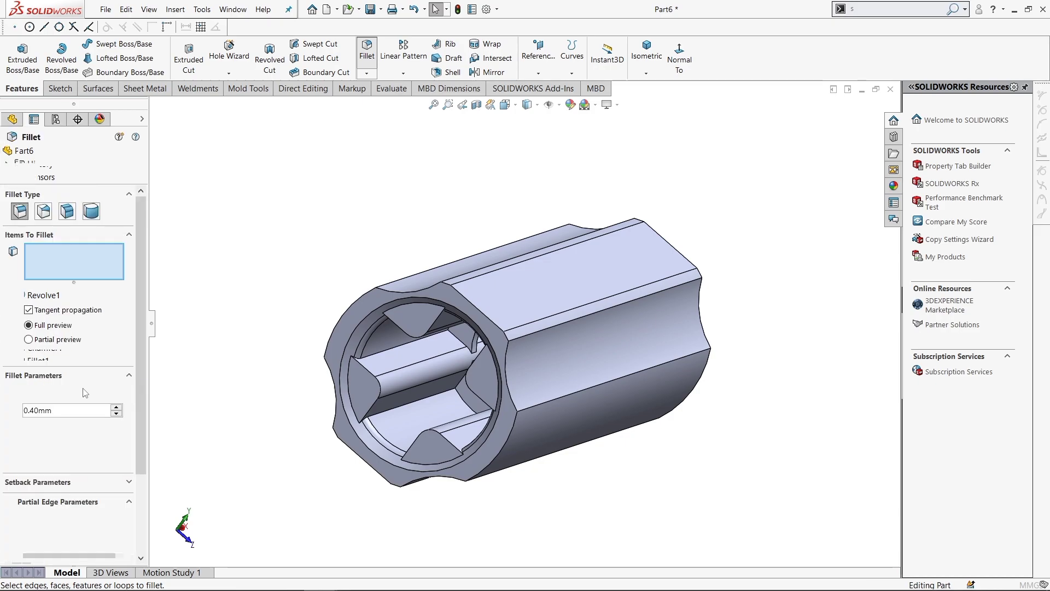
{"action": "scroll", "coordinate": [543, 339], "scroll_direction": "down", "scroll_amount": 3}
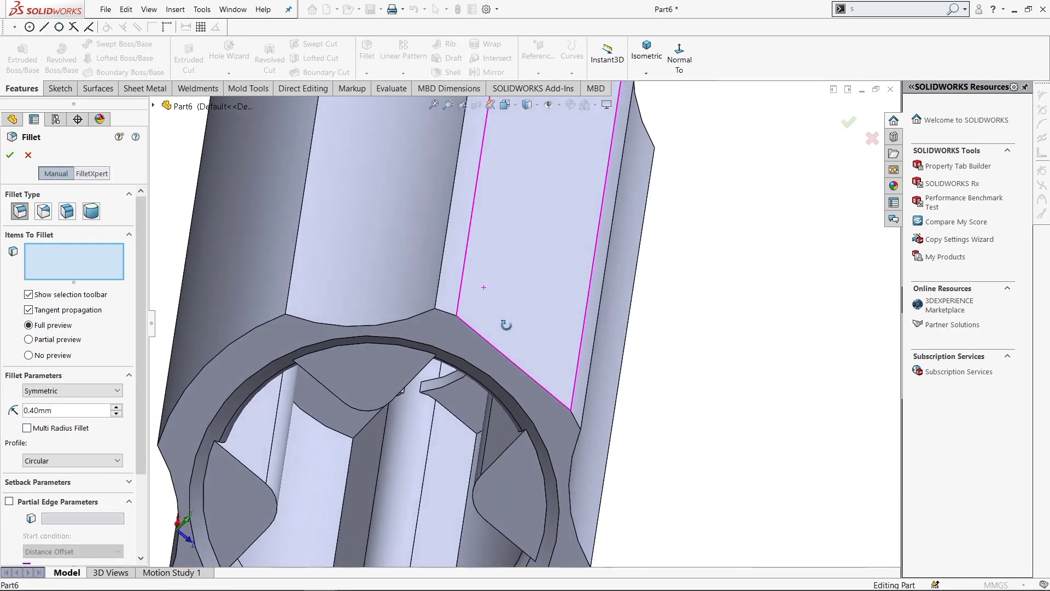
{"action": "middle_click_drag", "start_coordinate": [481, 293], "coordinate": [459, 282]}
{"action": "left_click", "coordinate": [458, 282]}
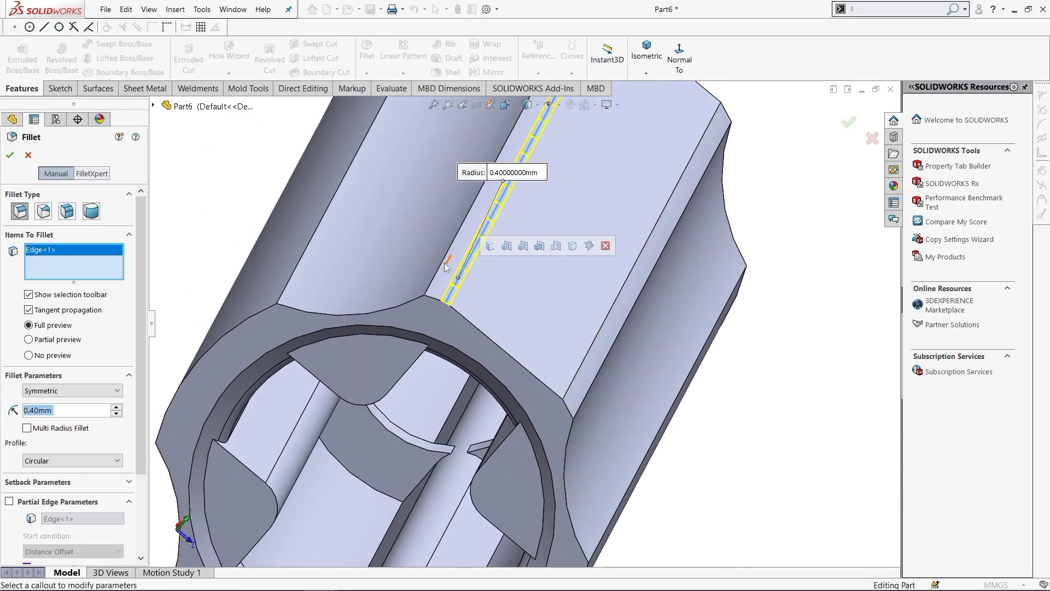
{"action": "left_click", "coordinate": [605, 374]}
{"action": "mouse_move", "coordinate": [605, 374]}
{"action": "middle_mouse_down"}
{"action": "mouse_move", "coordinate": [623, 372]}
{"action": "mouse_move", "coordinate": [591, 354]}
{"action": "middle_mouse_up"}
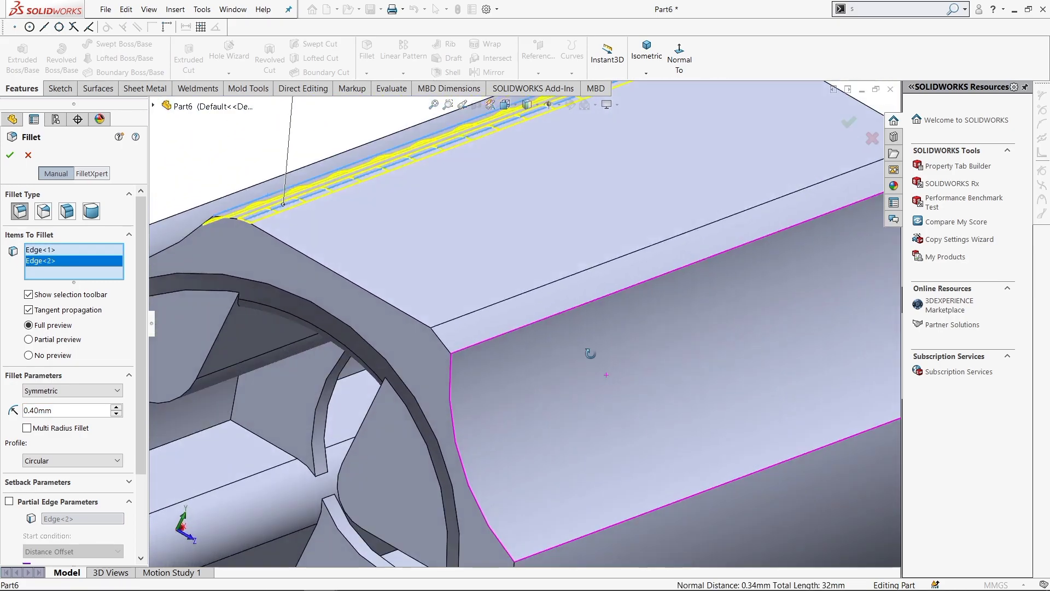
{"action": "left_click", "coordinate": [514, 330]}
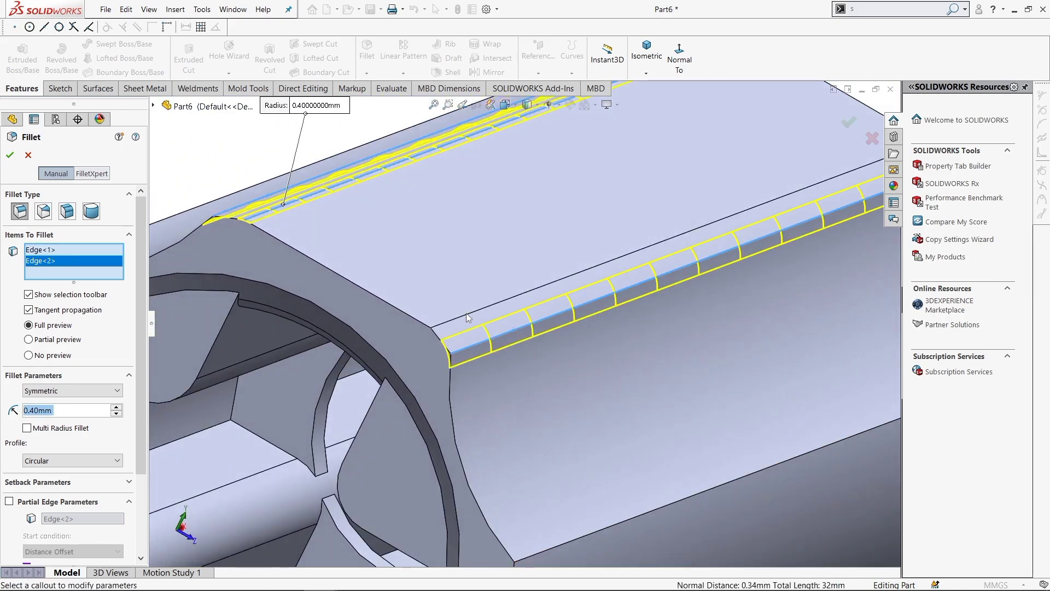
{"action": "left_click", "coordinate": [585, 406]}
Add more lower long edges and remove a stray edge and face from Items To Fillet.
{"action": "middle_click_drag", "start_coordinate": [579, 418], "coordinate": [573, 409]}
{"action": "scroll", "coordinate": [573, 409], "scroll_direction": "down", "scroll_amount": 2}
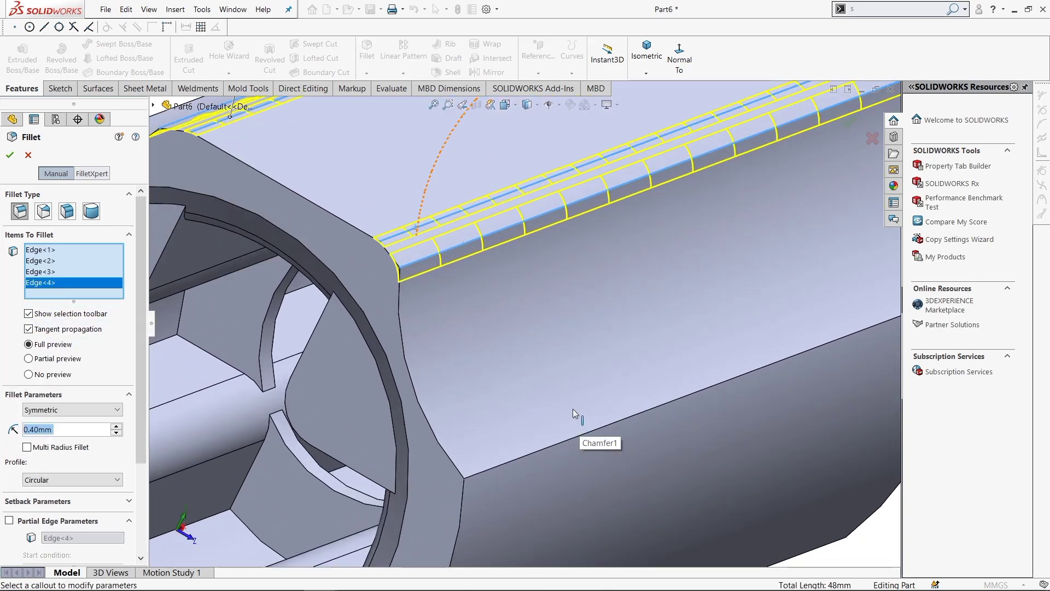
{"action": "left_click", "coordinate": [562, 441]}
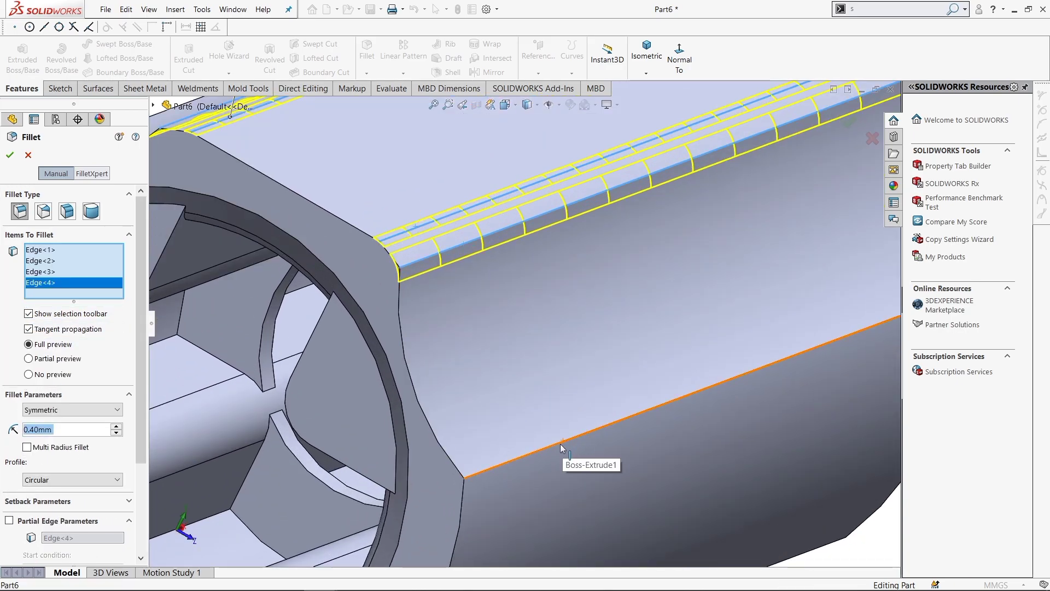
{"action": "mouse_move", "coordinate": [560, 444]}
{"action": "middle_mouse_down"}
{"action": "mouse_move", "coordinate": [569, 445]}
{"action": "mouse_move", "coordinate": [595, 365]}
{"action": "mouse_move", "coordinate": [363, 346]}
{"action": "middle_mouse_up"}
{"action": "left_click", "coordinate": [383, 348]}
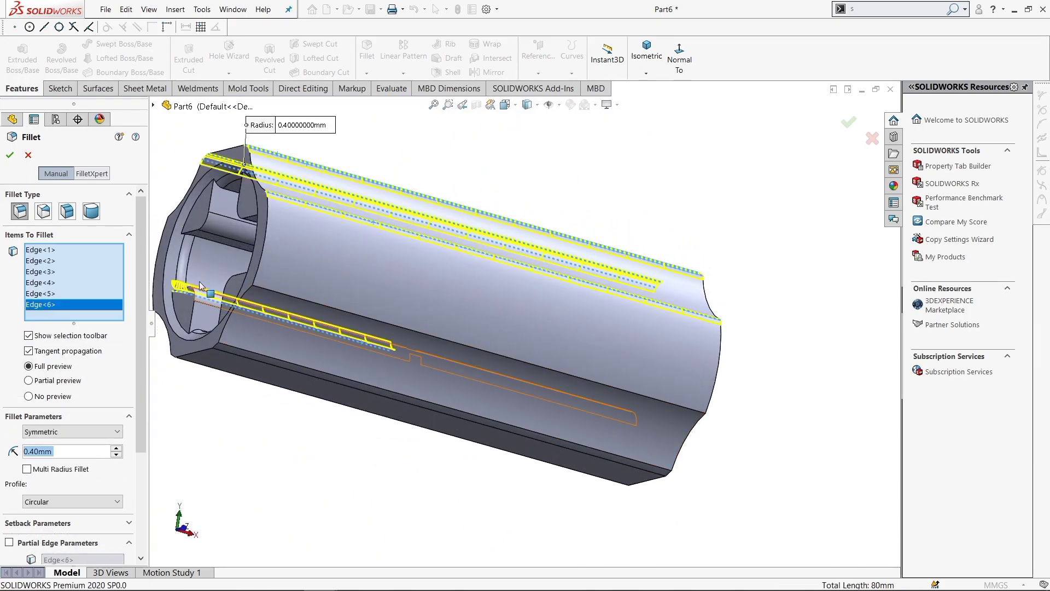
{"action": "right_click", "coordinate": [74, 304]}
{"action": "left_click", "coordinate": [96, 327]}
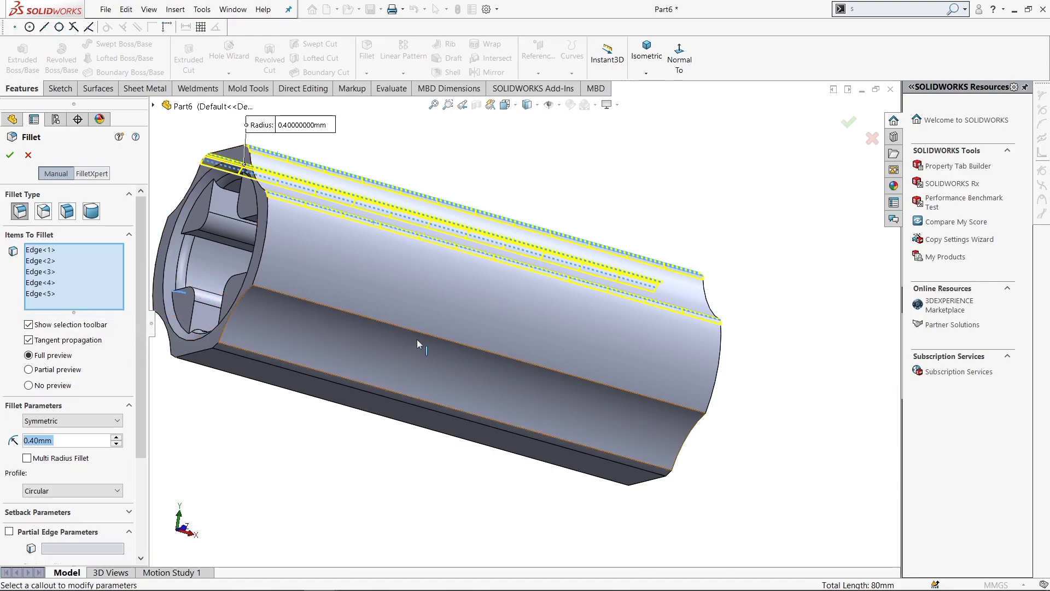
{"action": "left_click", "coordinate": [440, 342]}
{"action": "middle_click_drag", "start_coordinate": [427, 342], "coordinate": [350, 357]}
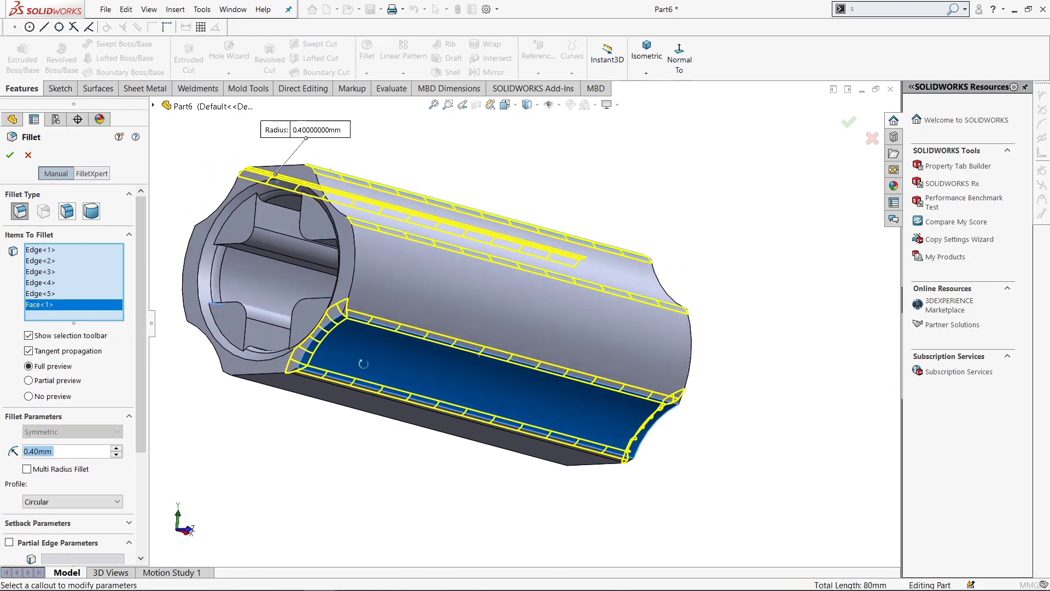
{"action": "right_click", "coordinate": [70, 313]}
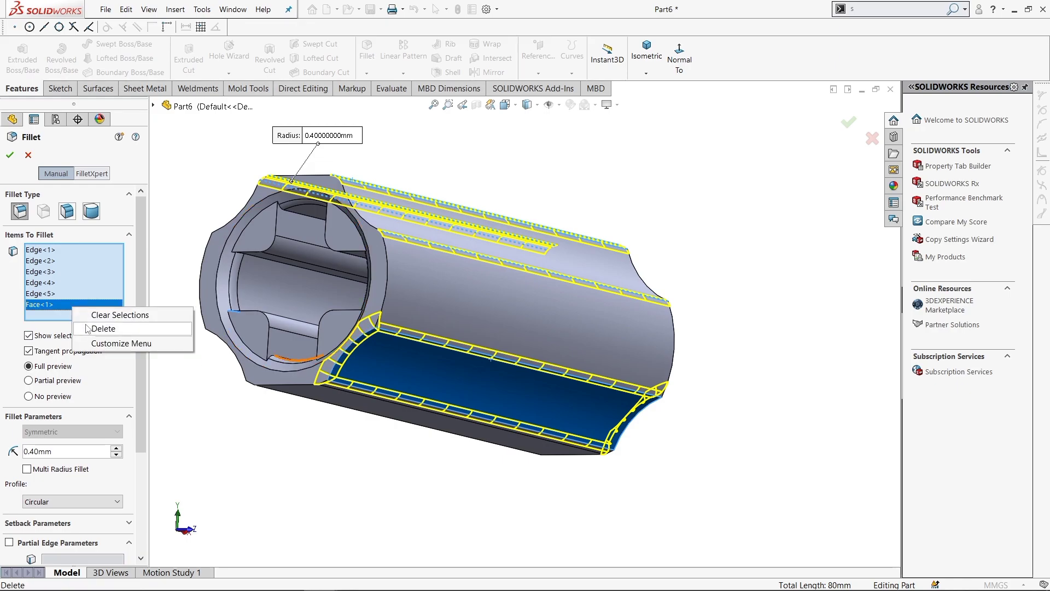
{"action": "left_click", "coordinate": [96, 327]}
Add the remaining lower and underside long edges, totalling 13, and apply Fillet2 at 0.40 mm.
{"action": "middle_click_drag", "start_coordinate": [422, 405], "coordinate": [438, 319]}
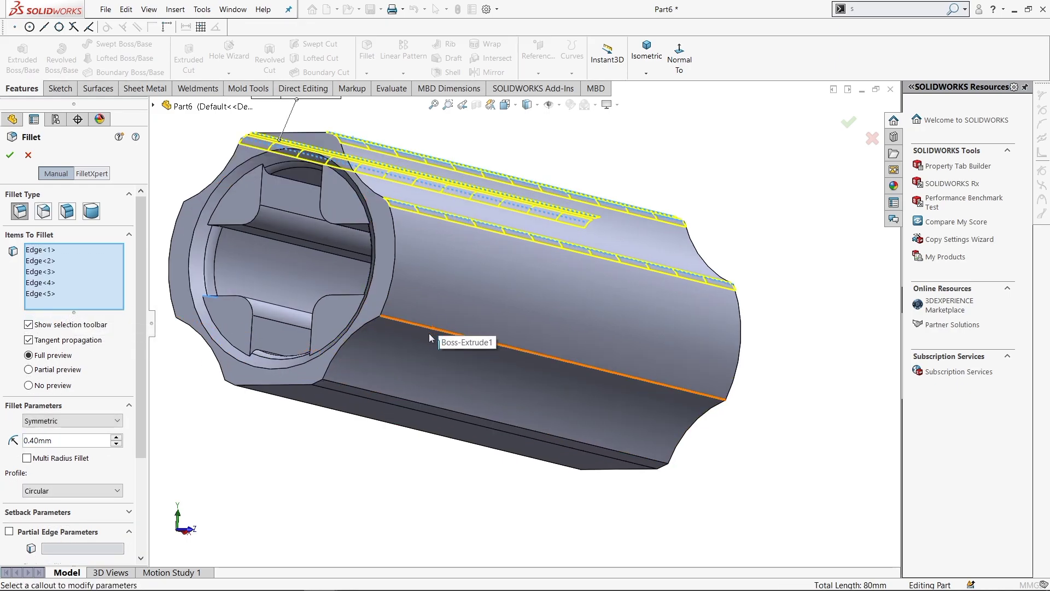
{"action": "left_click", "coordinate": [429, 338]}
{"action": "left_click", "coordinate": [376, 392]}
{"action": "left_click", "coordinate": [353, 395]}
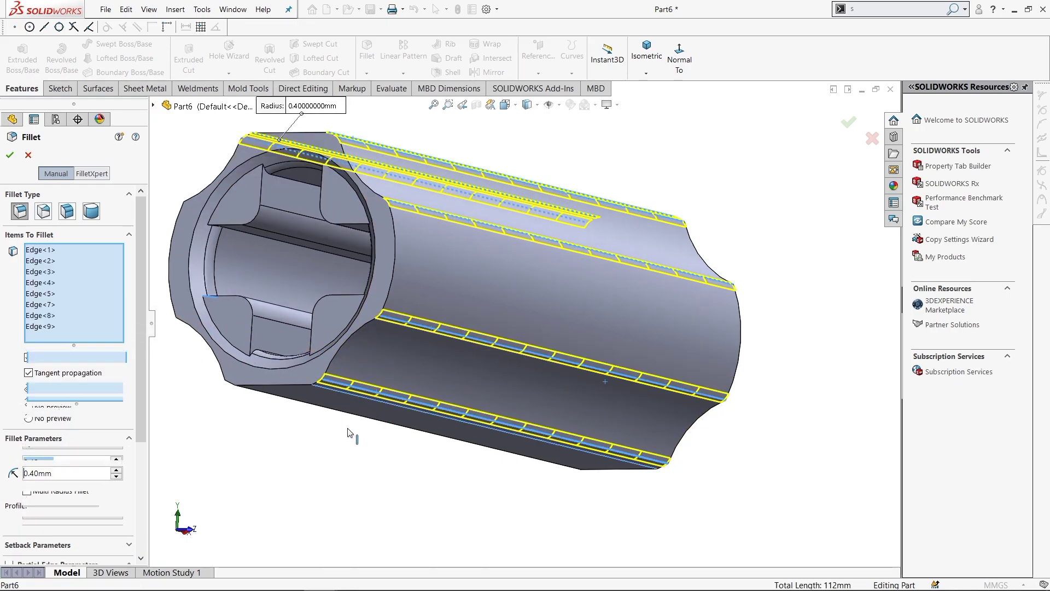
{"action": "middle_click_drag", "start_coordinate": [347, 432], "coordinate": [414, 392]}
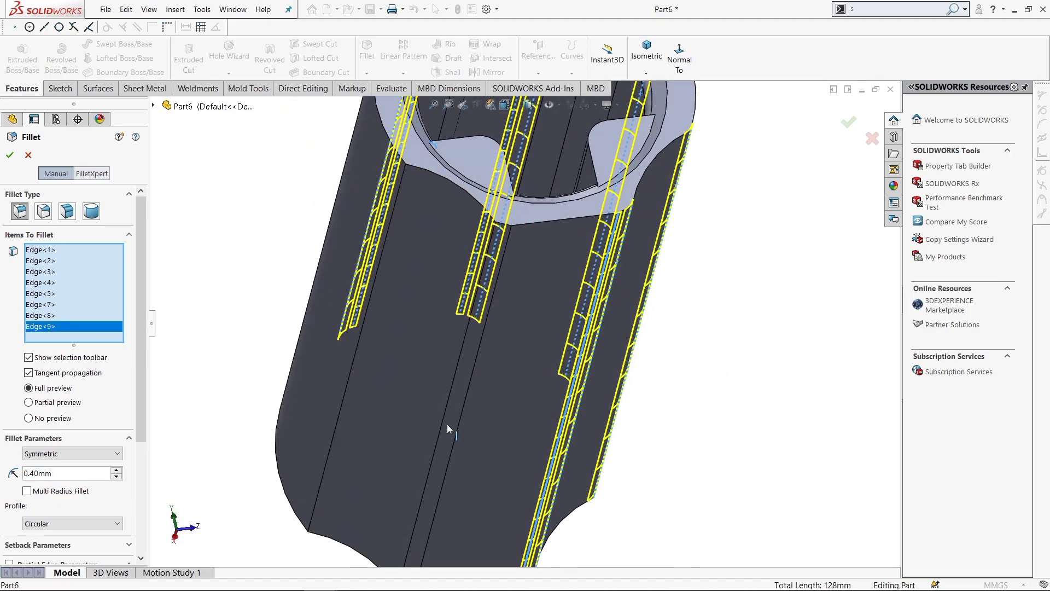
{"action": "left_click", "coordinate": [448, 424]}
{"action": "left_click", "coordinate": [454, 428]}
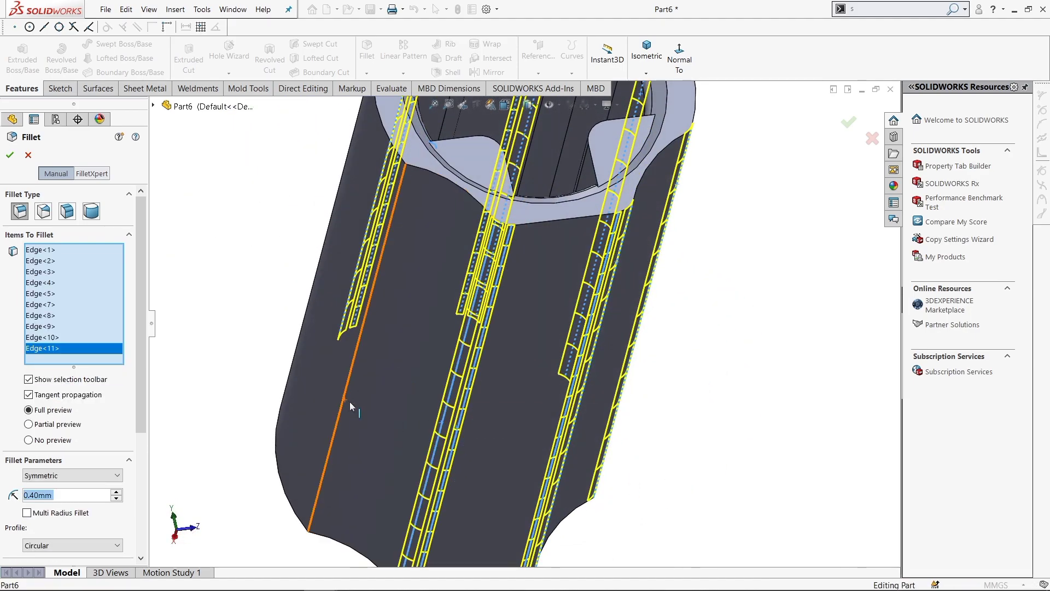
{"action": "left_click", "coordinate": [349, 403]}
{"action": "middle_click_drag", "start_coordinate": [391, 410], "coordinate": [383, 385]}
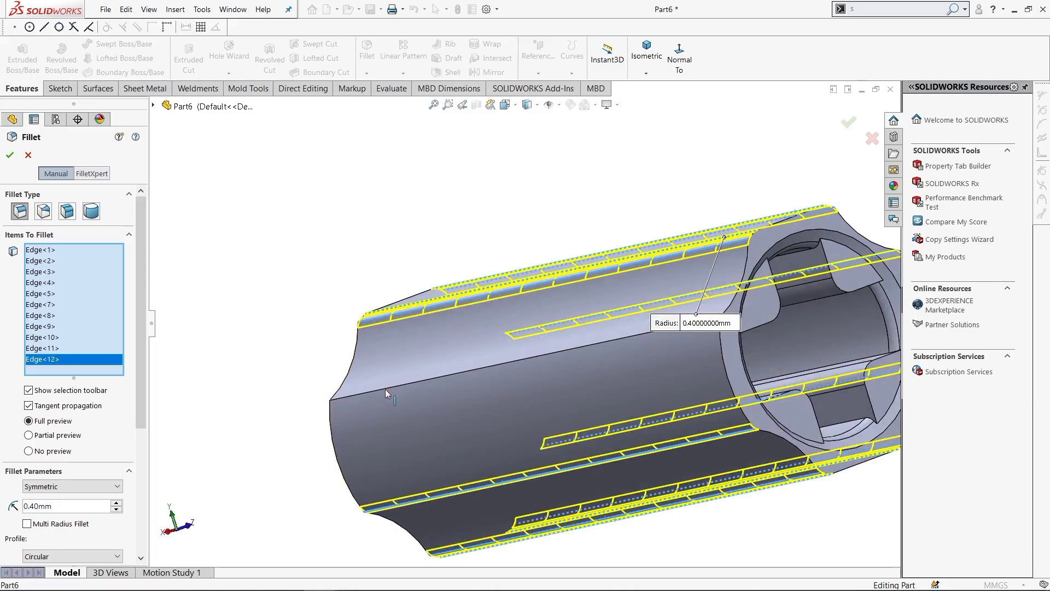
{"action": "left_click", "coordinate": [385, 388]}
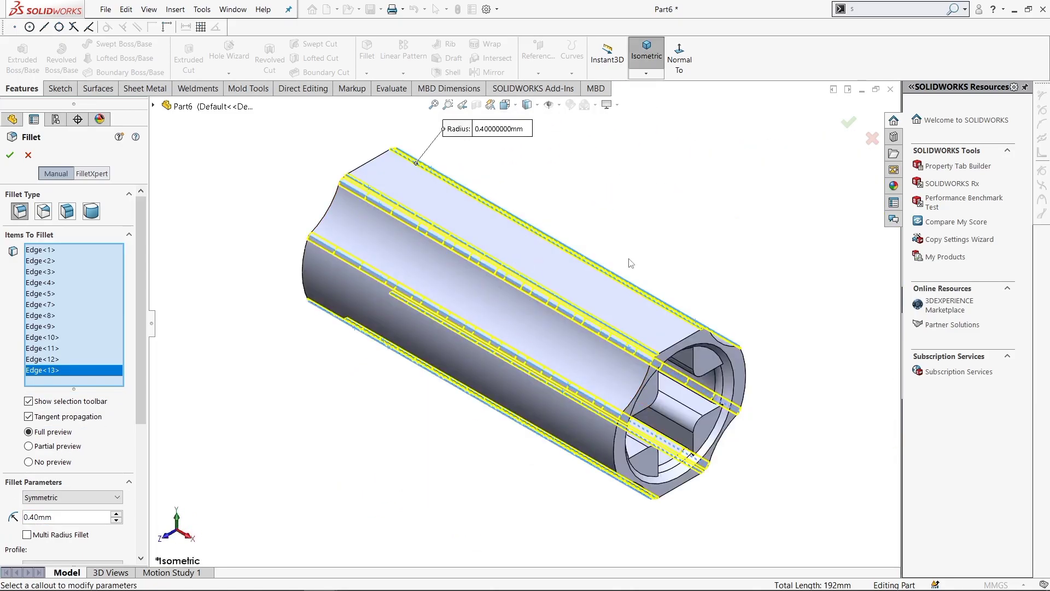
{"action": "mouse_move", "coordinate": [598, 223]}
{"action": "middle_mouse_down"}
{"action": "mouse_move", "coordinate": [648, 212]}
{"action": "mouse_move", "coordinate": [617, 251]}
{"action": "middle_mouse_up"}
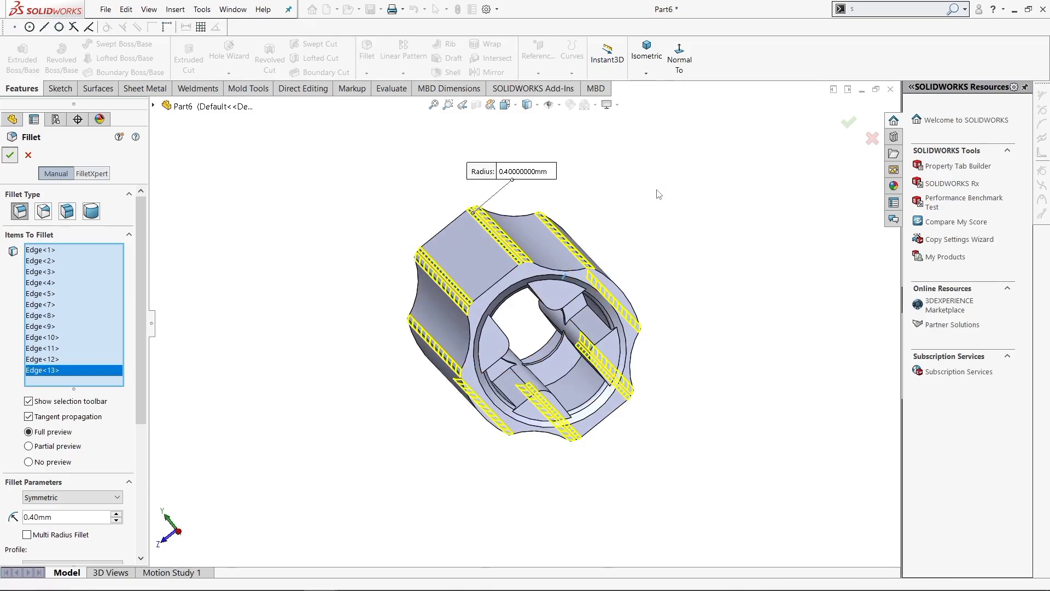
{"action": "key", "text": "Return"}
Select the near-end bore rim and the four rib V-shaped edges for a 0.20 mm fillet.
{"action": "middle_click_drag", "start_coordinate": [634, 200], "coordinate": [397, 125]}
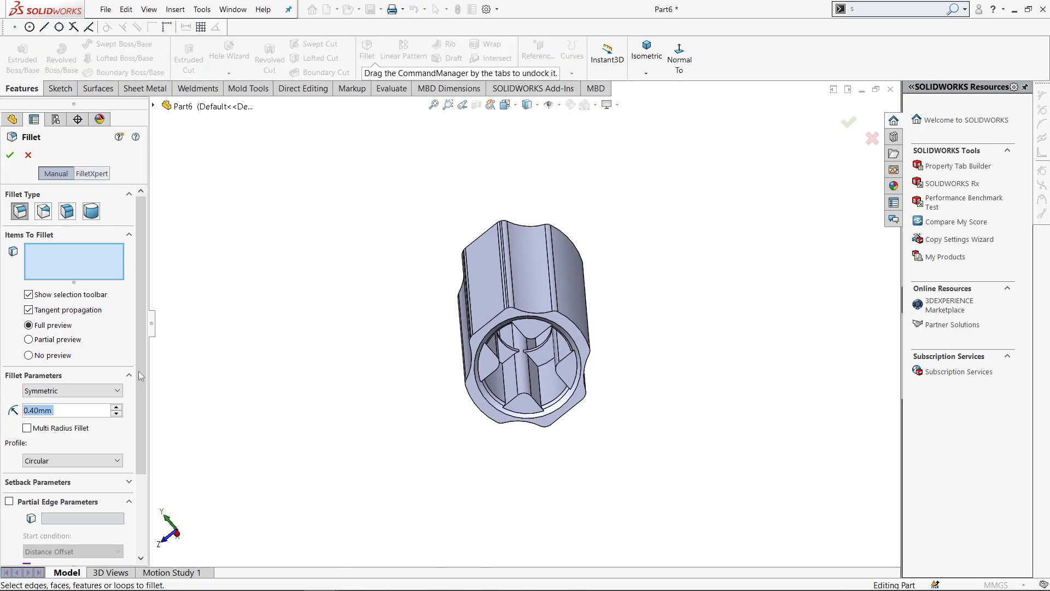
{"action": "type", "text": "0."}
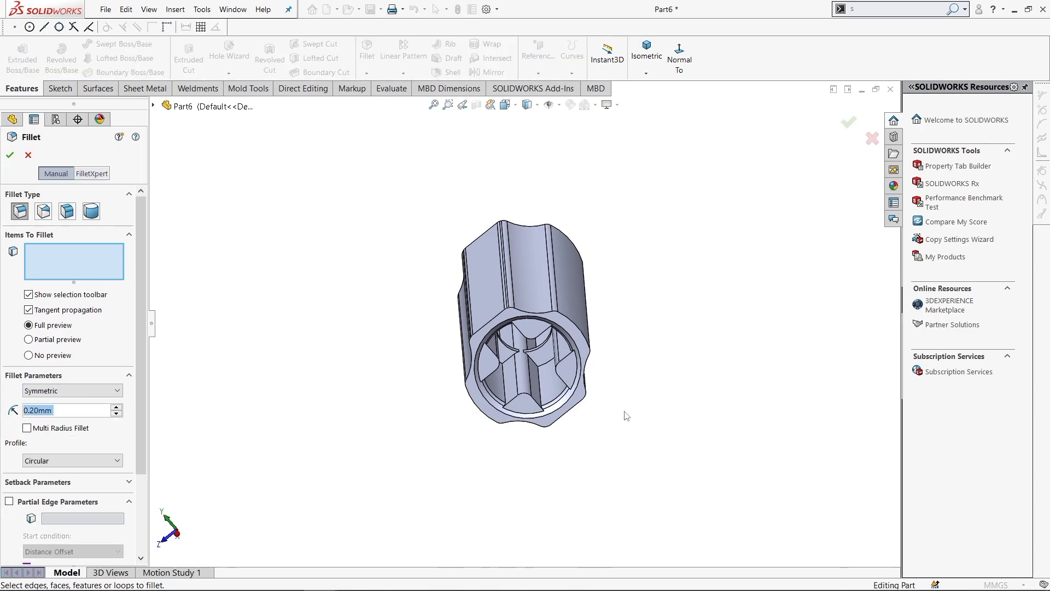
{"action": "scroll", "coordinate": [532, 322], "scroll_direction": "down", "scroll_amount": 3}
{"action": "scroll", "coordinate": [535, 320], "scroll_direction": "down", "scroll_amount": 2}
{"action": "scroll", "coordinate": [537, 318], "scroll_direction": "down", "scroll_amount": 1}
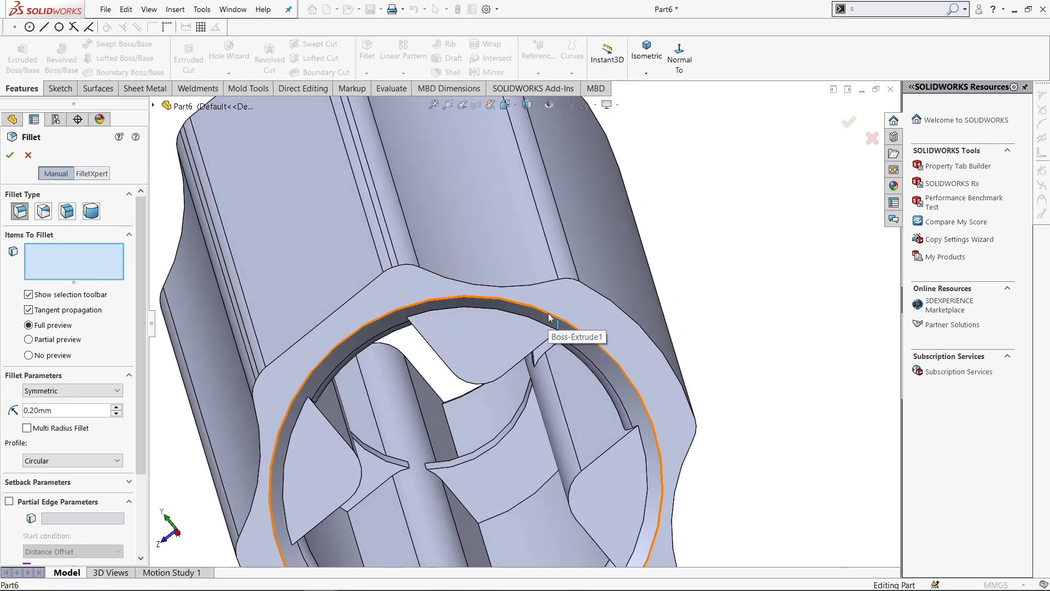
{"action": "left_click", "coordinate": [549, 317]}
{"action": "scroll", "coordinate": [497, 389], "scroll_direction": "up", "scroll_amount": 2}
{"action": "scroll", "coordinate": [496, 377], "scroll_direction": "up", "scroll_amount": 2}
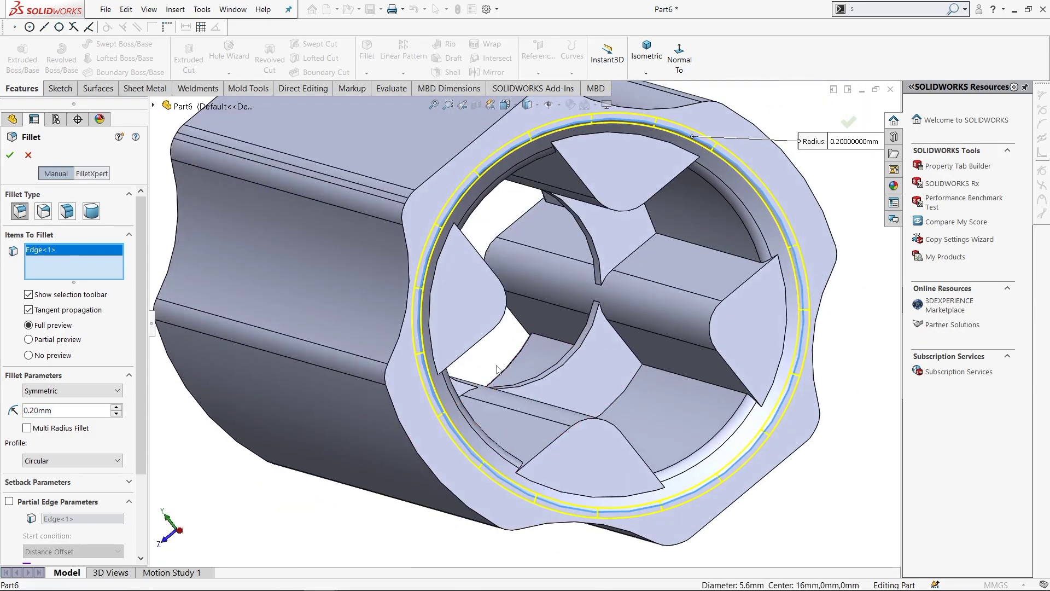
{"action": "left_click", "coordinate": [588, 189]}
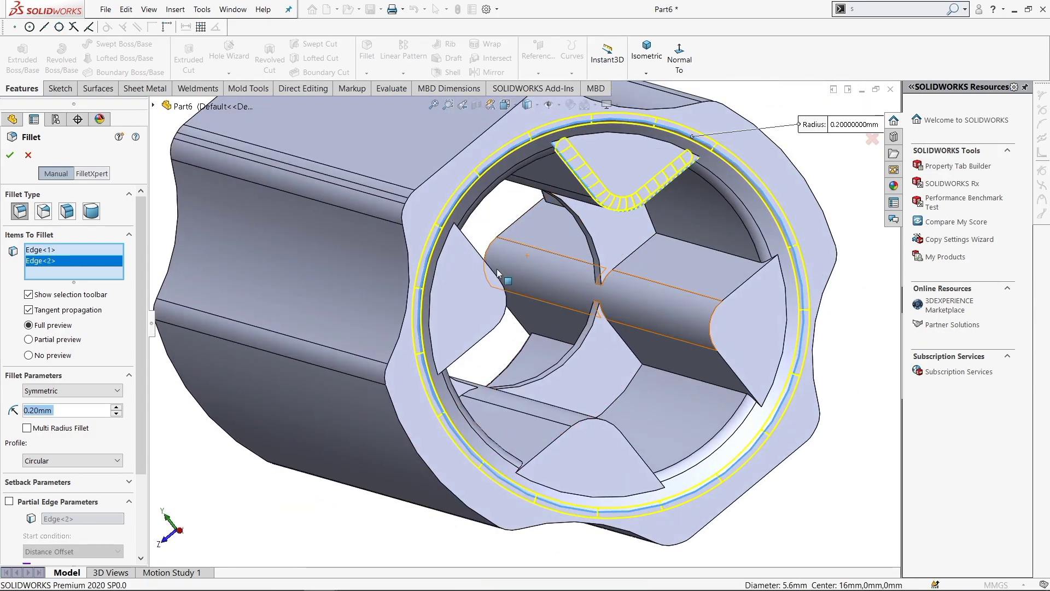
{"action": "left_click", "coordinate": [540, 349]}
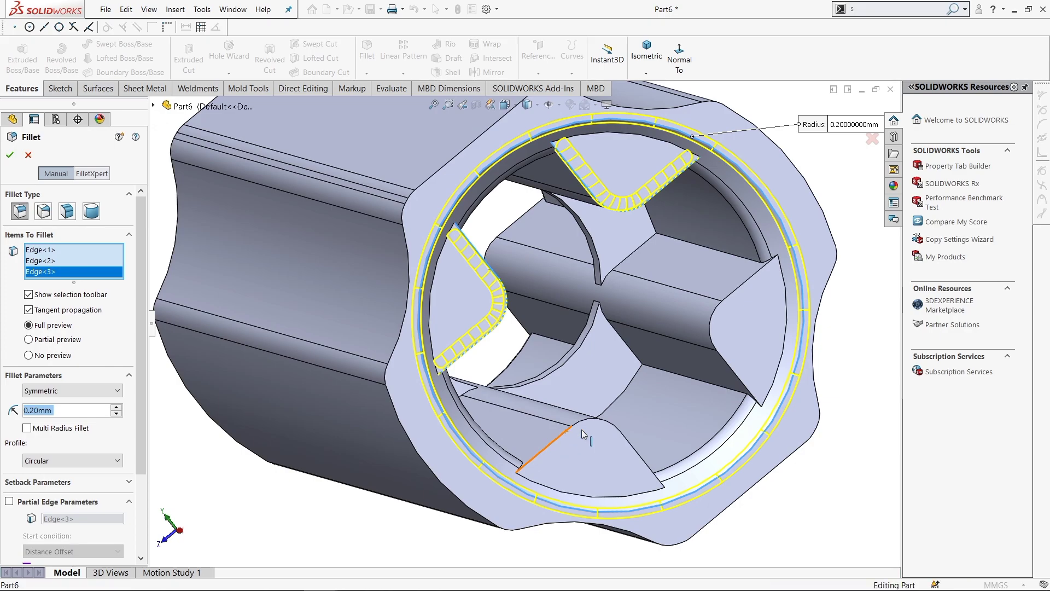
{"action": "left_click", "coordinate": [581, 429]}
{"action": "left_click", "coordinate": [737, 287]}
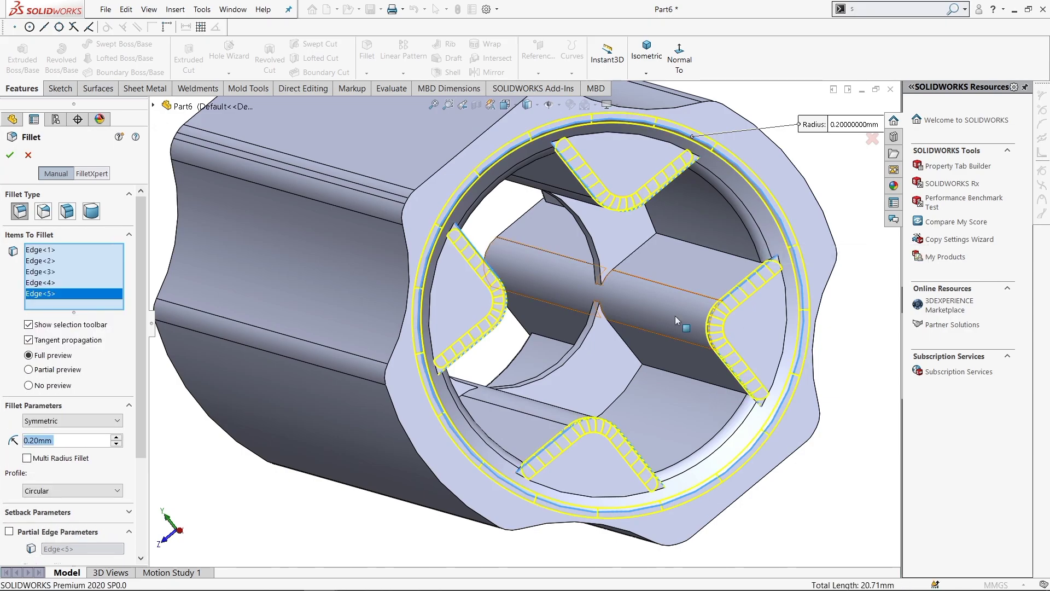
Add the far-end rim, outer circle and rib edges, then accept Fillet3 at 0.20 mm.
{"action": "middle_click_drag", "start_coordinate": [675, 316], "coordinate": [356, 218]}
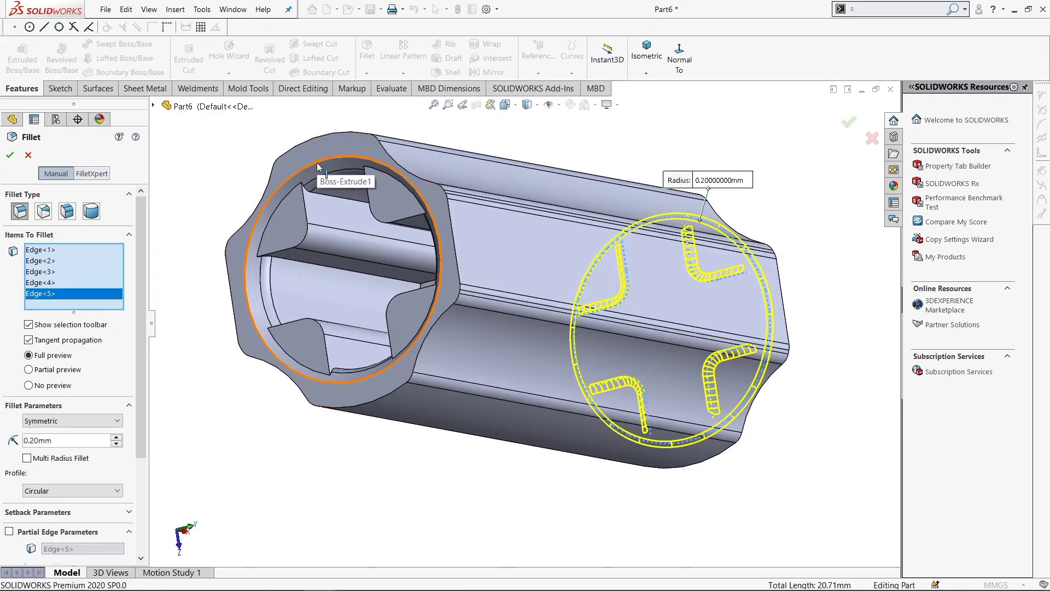
{"action": "left_click", "coordinate": [317, 163]}
{"action": "left_click", "coordinate": [309, 211]}
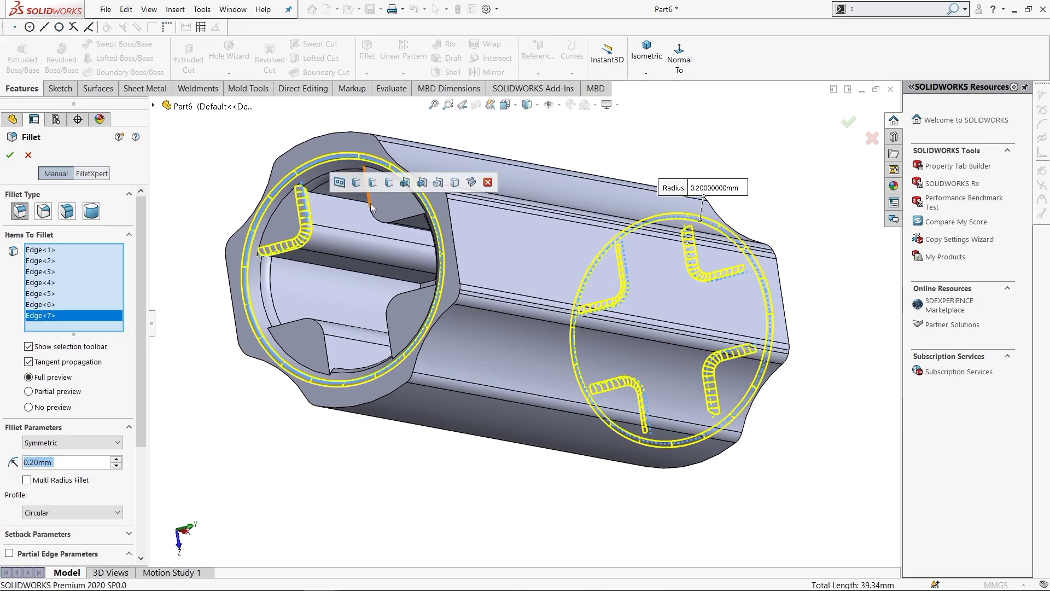
{"action": "left_click", "coordinate": [371, 206]}
{"action": "left_click", "coordinate": [403, 294]}
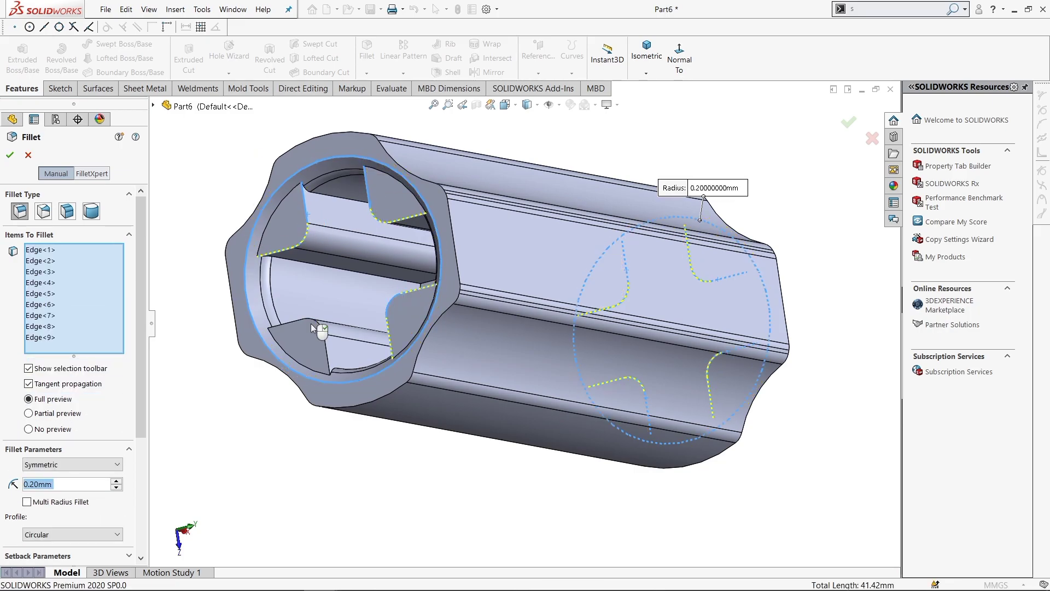
{"action": "left_click", "coordinate": [277, 326]}
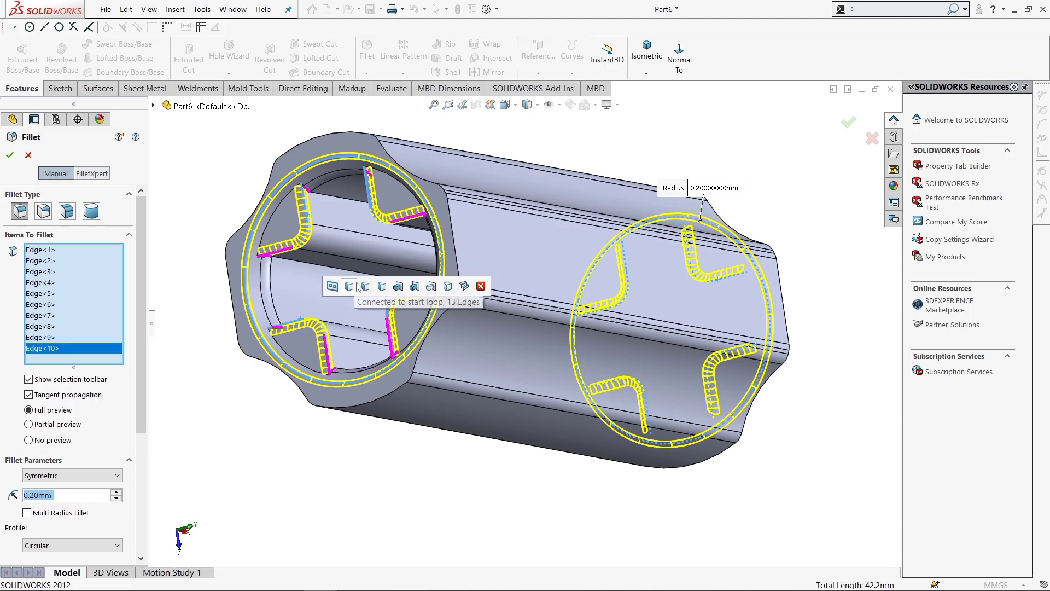
{"action": "mouse_move", "coordinate": [358, 286]}
{"action": "middle_mouse_down"}
{"action": "mouse_move", "coordinate": [427, 301]}
{"action": "mouse_move", "coordinate": [3, 195]}
{"action": "middle_mouse_up"}
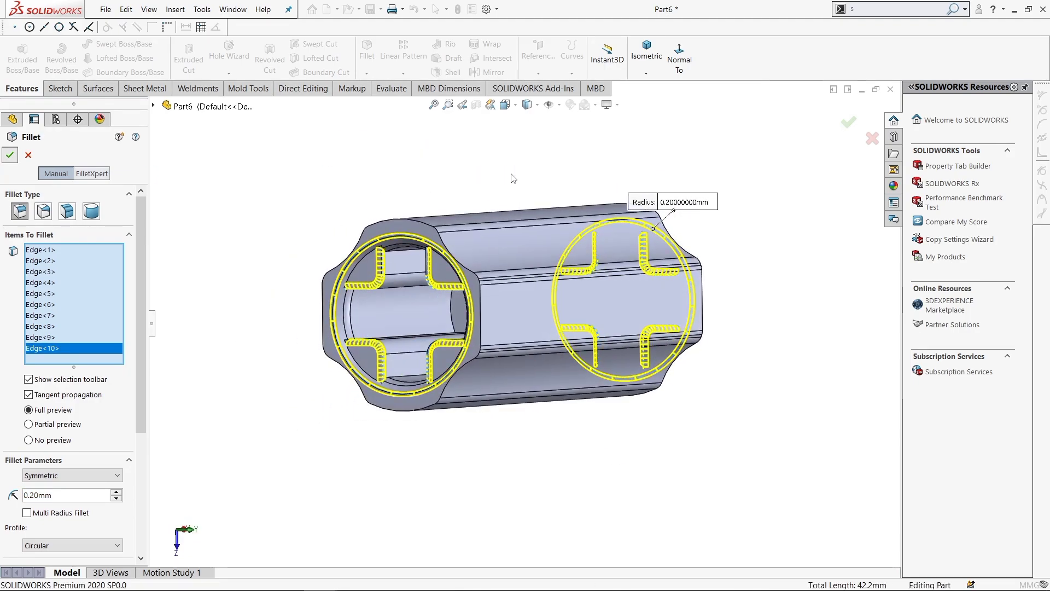
{"action": "key", "text": "Return"}
Select the first six interior rib faces for the 0.10 mm face fillet.
{"action": "middle_click_drag", "start_coordinate": [512, 174], "coordinate": [373, 287]}
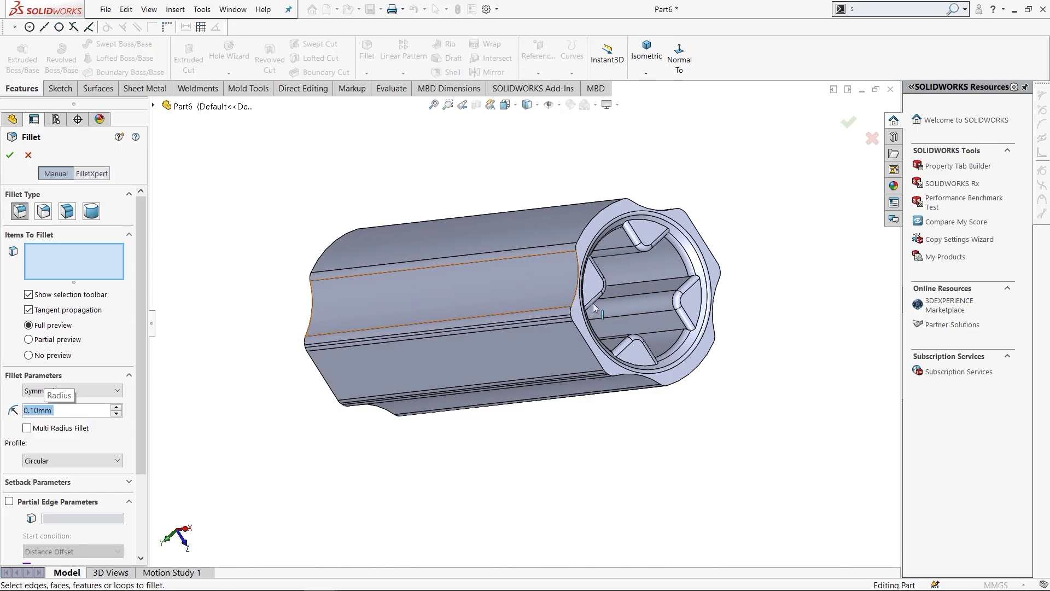
{"action": "scroll", "coordinate": [596, 298], "scroll_direction": "down", "scroll_amount": 3}
{"action": "left_click", "coordinate": [547, 306]}
{"action": "mouse_move", "coordinate": [762, 251]}
{"action": "middle_mouse_down"}
{"action": "mouse_move", "coordinate": [648, 129]}
{"action": "mouse_move", "coordinate": [512, 264]}
{"action": "middle_mouse_up"}
{"action": "left_click", "coordinate": [512, 264]}
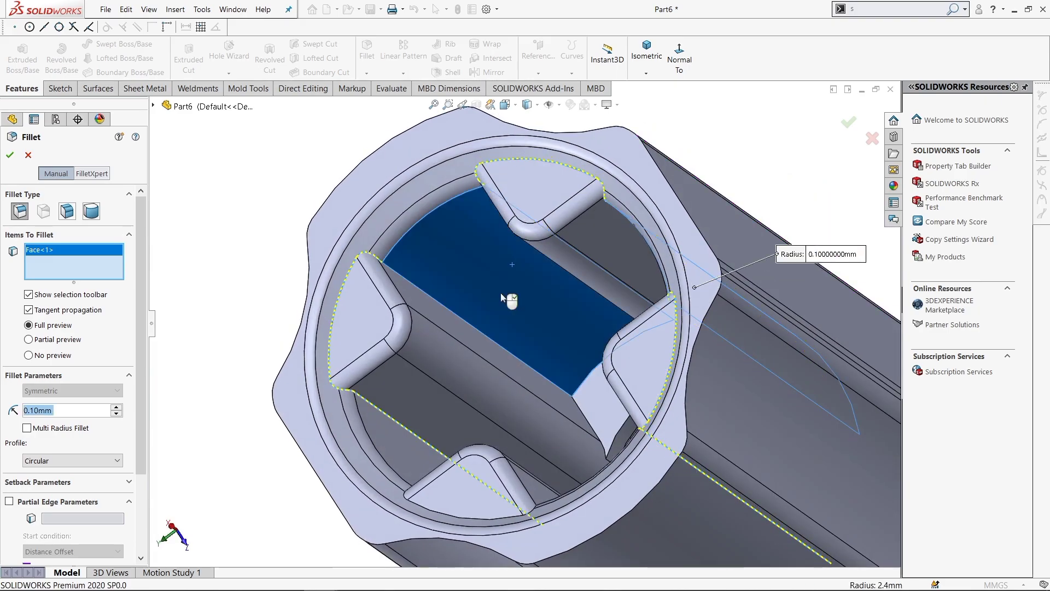
{"action": "left_click", "coordinate": [548, 410]}
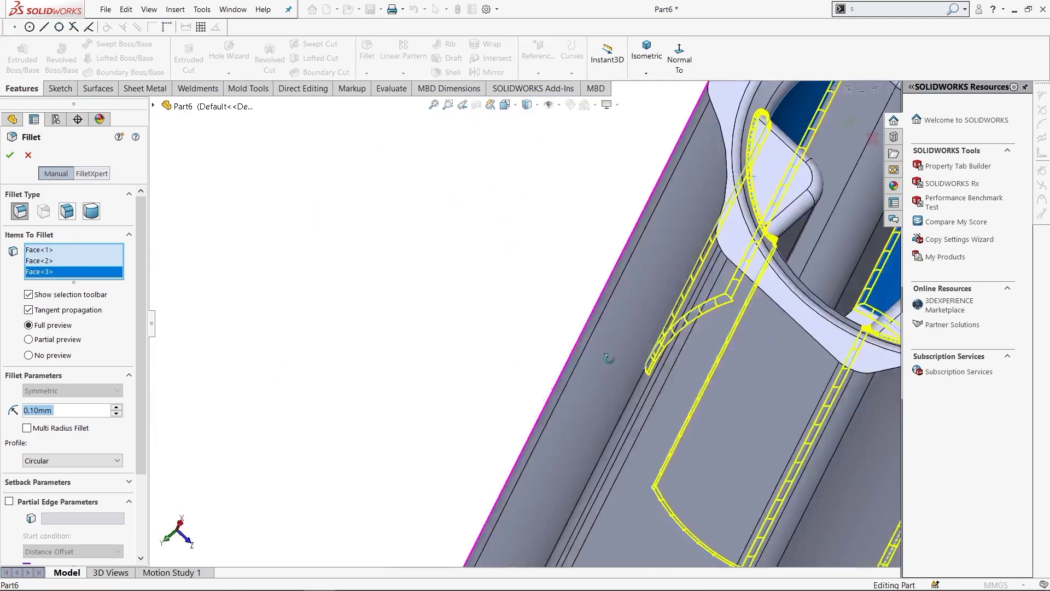
{"action": "mouse_move", "coordinate": [550, 397]}
{"action": "middle_mouse_down"}
{"action": "mouse_move", "coordinate": [573, 476]}
{"action": "mouse_move", "coordinate": [713, 480]}
{"action": "mouse_move", "coordinate": [640, 396]}
{"action": "mouse_move", "coordinate": [659, 398]}
{"action": "middle_mouse_up"}
{"action": "left_click", "coordinate": [714, 480]}
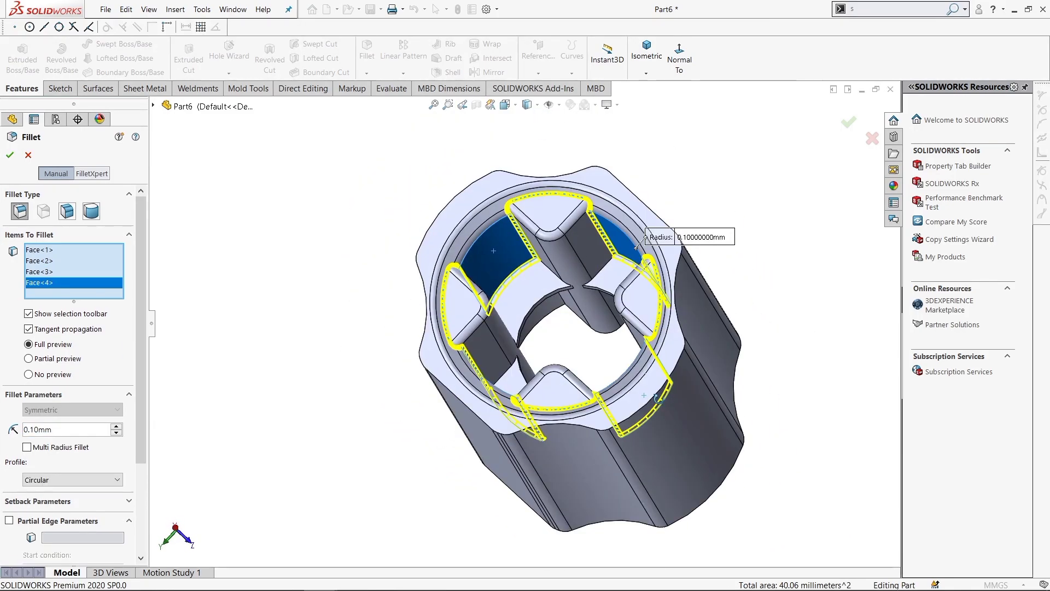
{"action": "left_click", "coordinate": [522, 304]}
{"action": "scroll", "coordinate": [598, 319], "scroll_direction": "down", "scroll_amount": 2}
{"action": "middle_click_drag", "start_coordinate": [598, 319], "coordinate": [662, 308]}
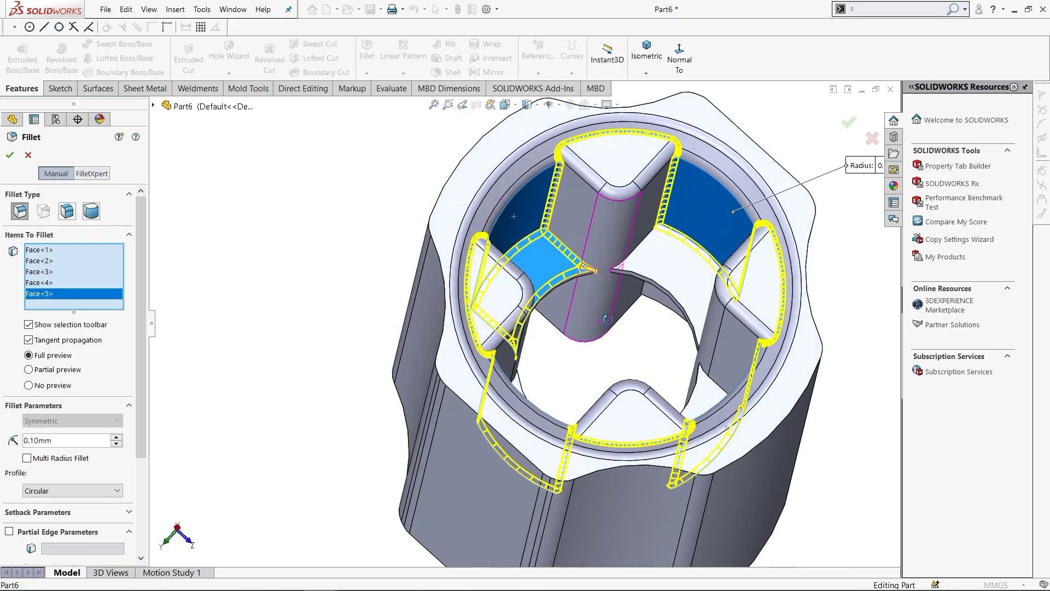
{"action": "left_click", "coordinate": [675, 279]}
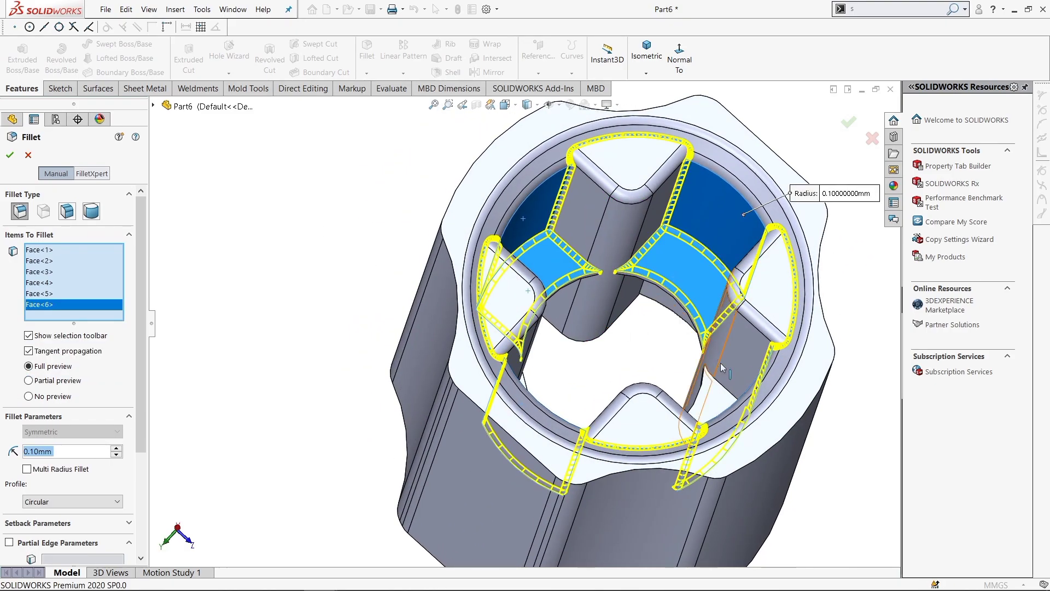
Add interior faces seven through twelve to the 0.10 mm fillet.
{"action": "mouse_move", "coordinate": [720, 363]}
{"action": "middle_mouse_down"}
{"action": "mouse_move", "coordinate": [706, 430]}
{"action": "mouse_move", "coordinate": [710, 422]}
{"action": "middle_mouse_up"}
{"action": "left_click", "coordinate": [710, 422]}
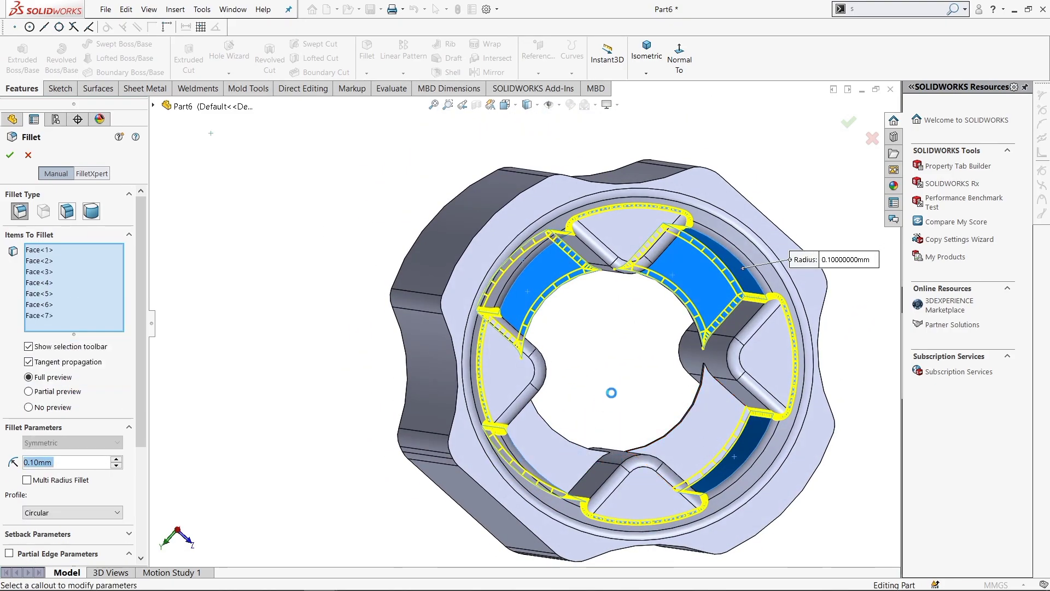
{"action": "left_click", "coordinate": [651, 345]}
{"action": "scroll", "coordinate": [647, 332], "scroll_direction": "up", "scroll_amount": 2}
{"action": "middle_click_drag", "start_coordinate": [646, 332], "coordinate": [411, 345]}
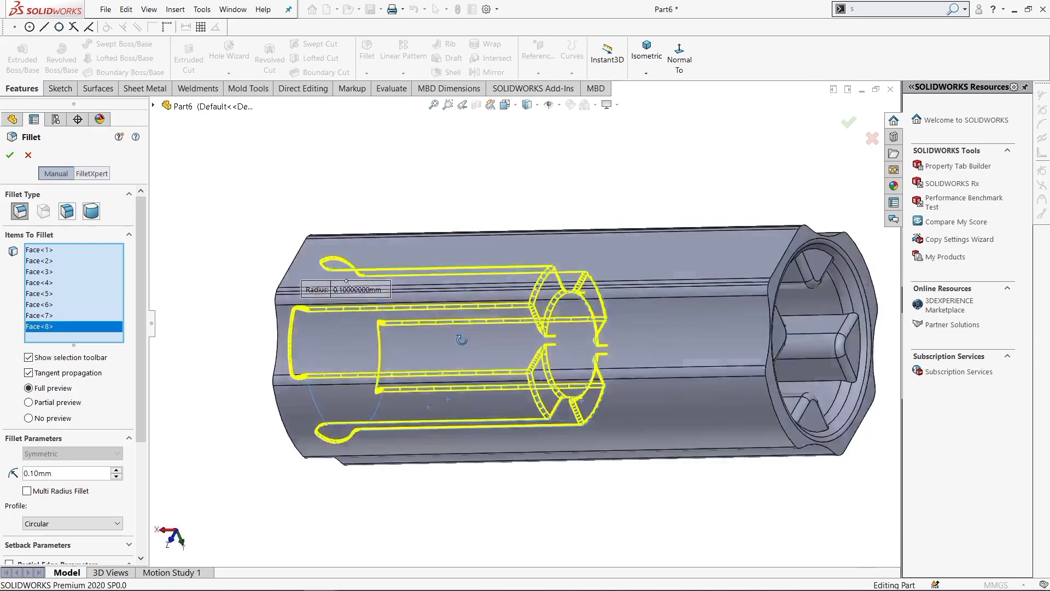
{"action": "left_click", "coordinate": [607, 312]}
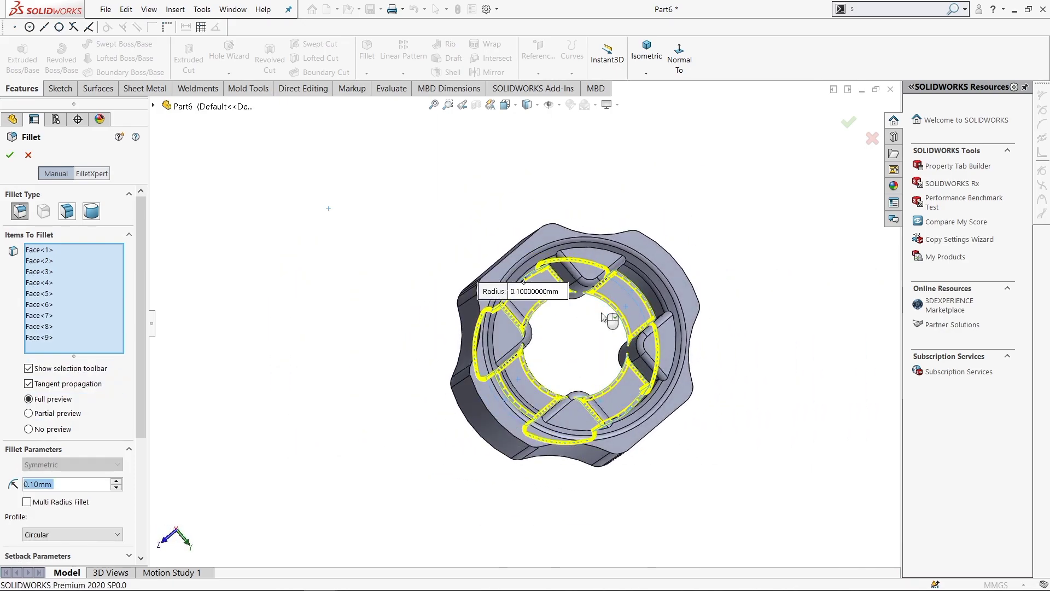
{"action": "left_click", "coordinate": [602, 316]}
{"action": "mouse_move", "coordinate": [602, 316]}
{"action": "middle_mouse_down"}
{"action": "mouse_move", "coordinate": [636, 218]}
{"action": "mouse_move", "coordinate": [533, 179]}
{"action": "mouse_move", "coordinate": [484, 322]}
{"action": "mouse_move", "coordinate": [524, 300]}
{"action": "mouse_move", "coordinate": [546, 350]}
{"action": "mouse_move", "coordinate": [572, 369]}
{"action": "middle_mouse_up"}
{"action": "left_click", "coordinate": [533, 179]}
{"action": "left_click", "coordinate": [533, 194]}
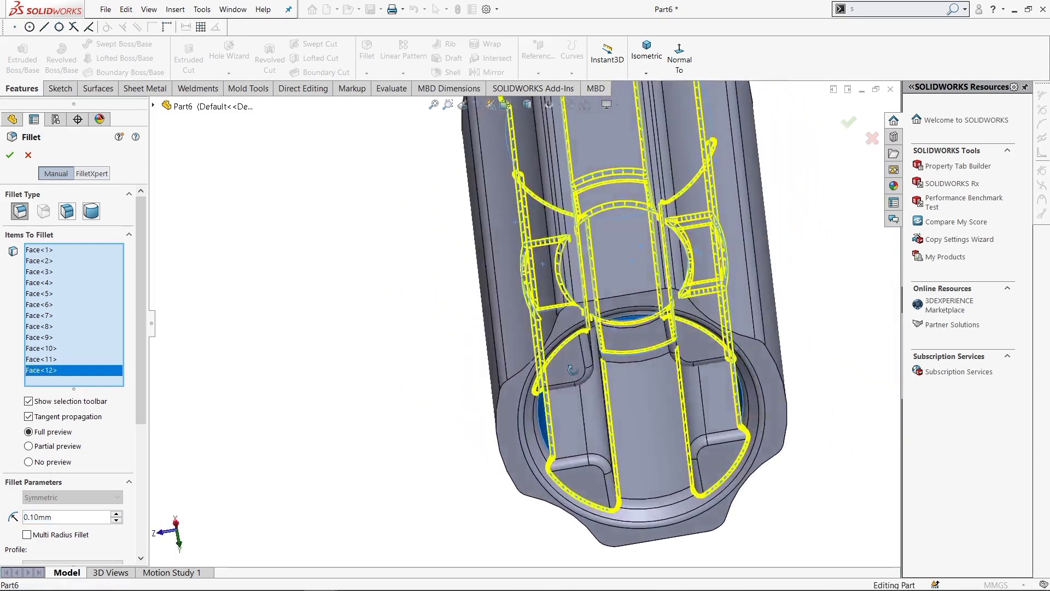
Add the inner bore faces and the last rib faces, totalling sixteen.
{"action": "left_click", "coordinate": [656, 418]}
{"action": "mouse_move", "coordinate": [663, 393]}
{"action": "middle_mouse_down"}
{"action": "mouse_move", "coordinate": [651, 310]}
{"action": "mouse_move", "coordinate": [639, 339]}
{"action": "middle_mouse_up"}
{"action": "scroll", "coordinate": [638, 339], "scroll_direction": "down", "scroll_amount": 5}
{"action": "middle_click_drag", "start_coordinate": [582, 312], "coordinate": [597, 307]}
{"action": "left_click", "coordinate": [559, 356]}
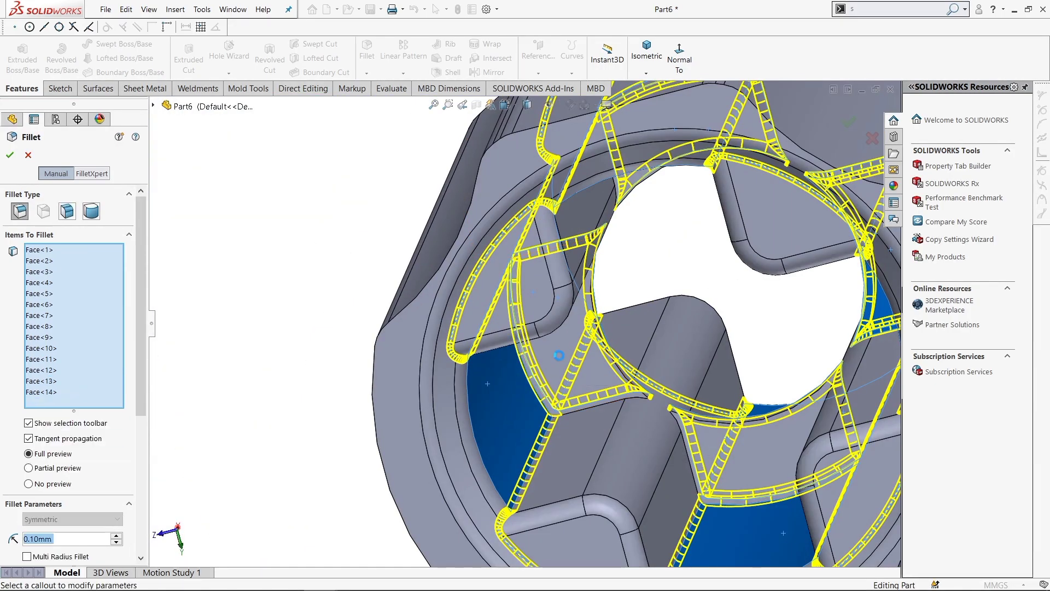
{"action": "scroll", "coordinate": [596, 268], "scroll_direction": "up", "scroll_amount": 5}
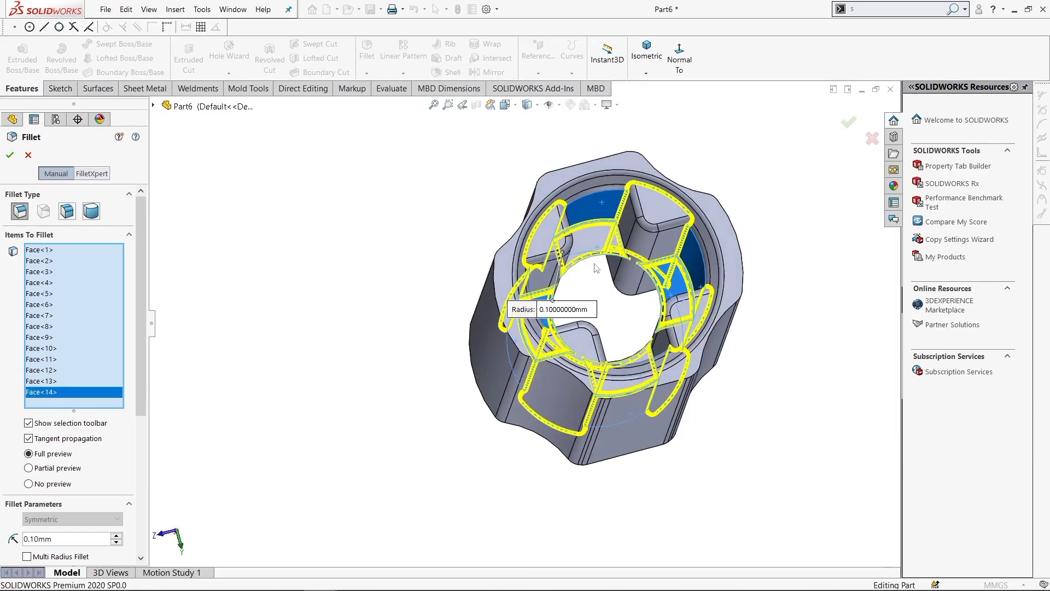
{"action": "left_click", "coordinate": [595, 239]}
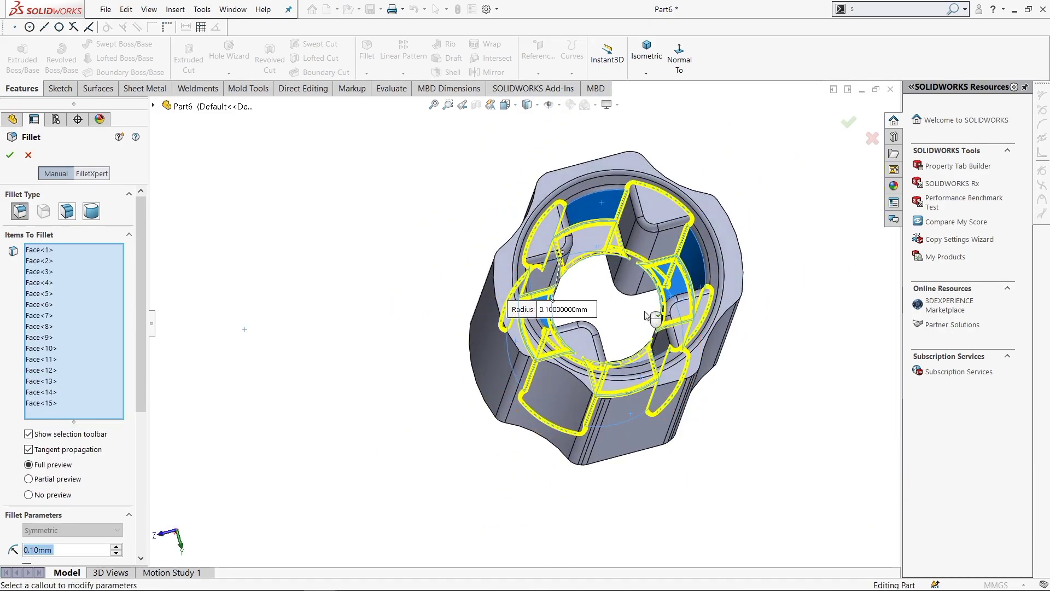
{"action": "middle_click_drag", "start_coordinate": [648, 316], "coordinate": [633, 351]}
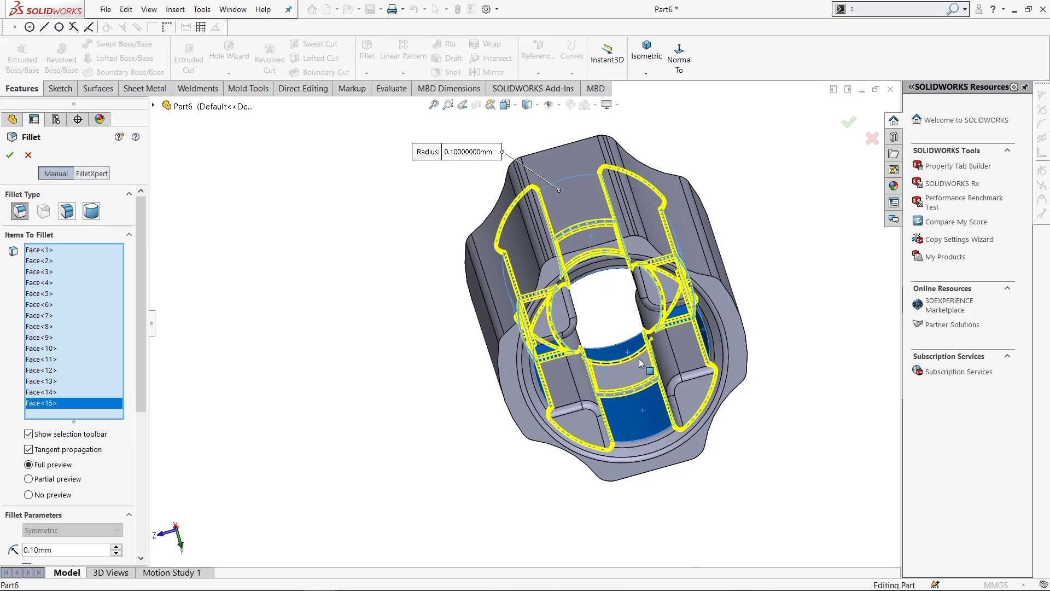
{"action": "left_click", "coordinate": [640, 363]}
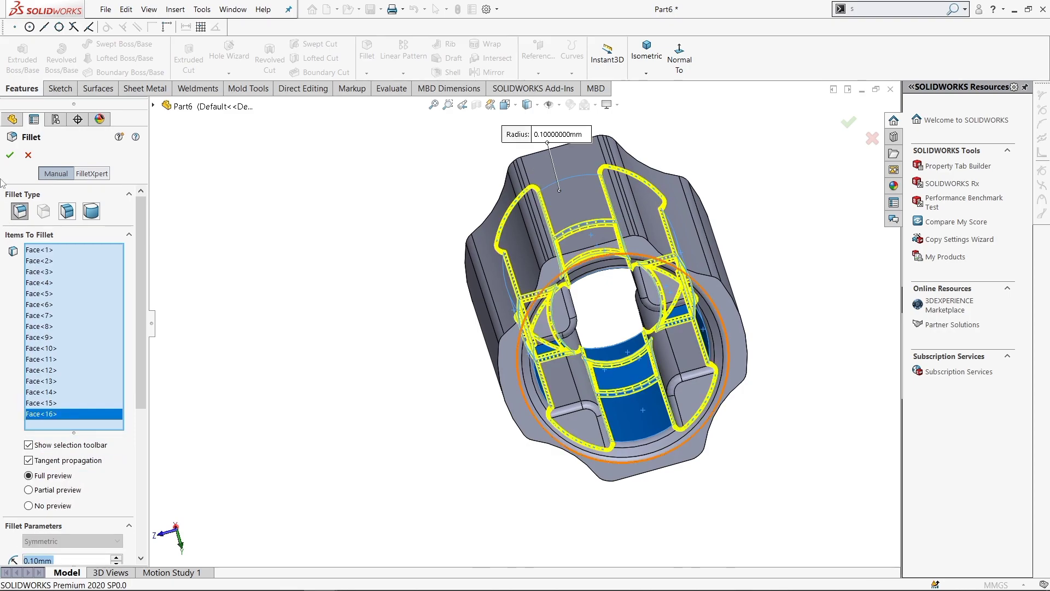
Accept the 0.10 mm face fillet as Fillet4 and inspect the result.
{"action": "key", "text": "Return"}
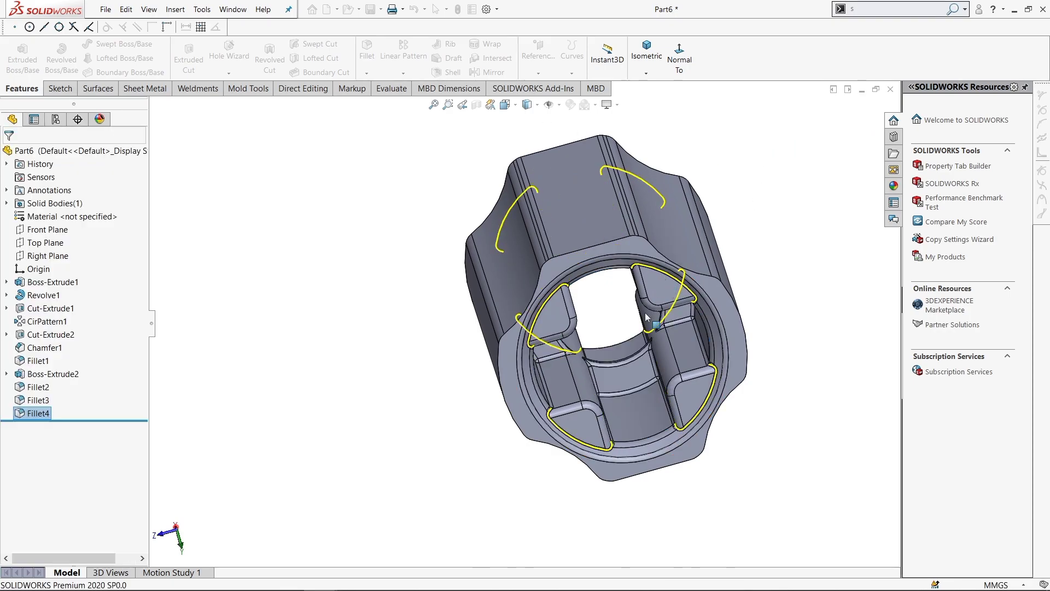
{"action": "scroll", "coordinate": [629, 274], "scroll_direction": "down", "scroll_amount": 5}
{"action": "mouse_move", "coordinate": [639, 274]}
{"action": "middle_mouse_down"}
{"action": "mouse_move", "coordinate": [621, 190]}
{"action": "mouse_move", "coordinate": [835, 222]}
{"action": "mouse_move", "coordinate": [571, 128]}
{"action": "middle_mouse_up"}
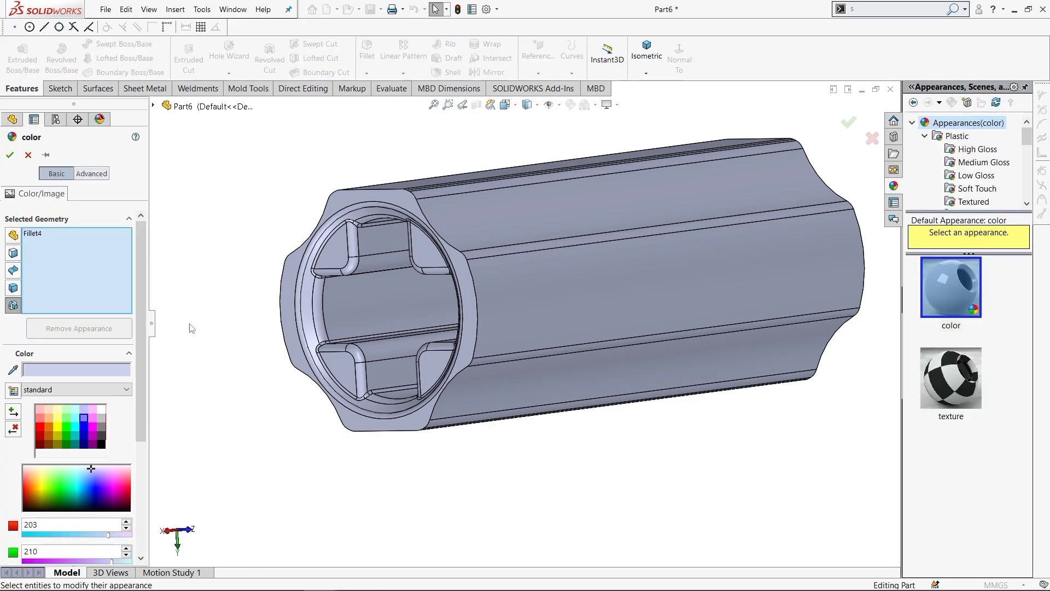
Apply the red Plastic > Medium Gloss appearance to the whole part.
{"action": "left_click", "coordinate": [979, 163]}
{"action": "scroll", "coordinate": [973, 350], "scroll_direction": "down", "scroll_amount": 5}
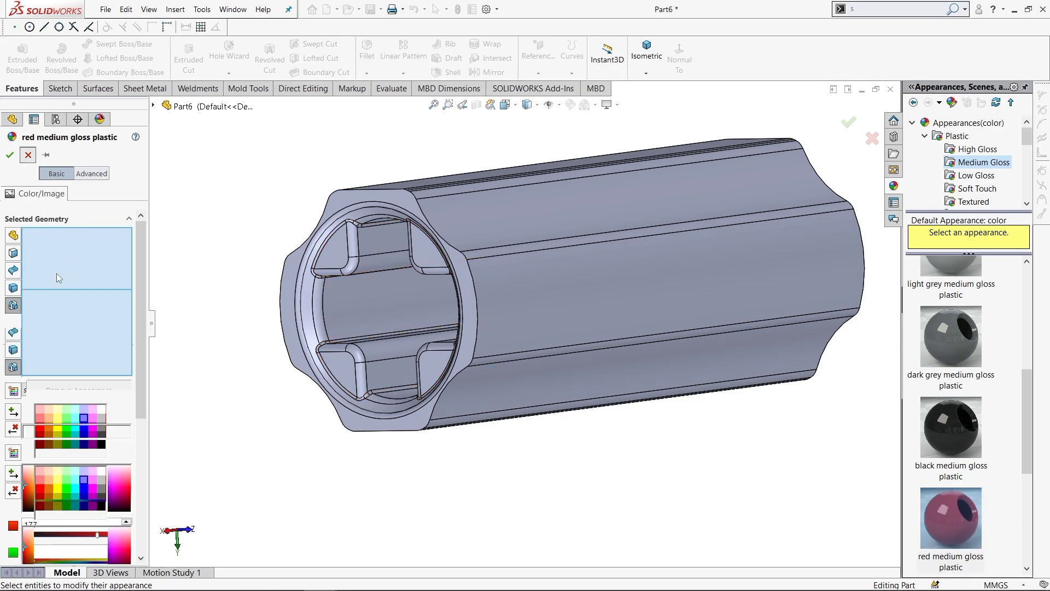
{"action": "key", "text": "Return"}
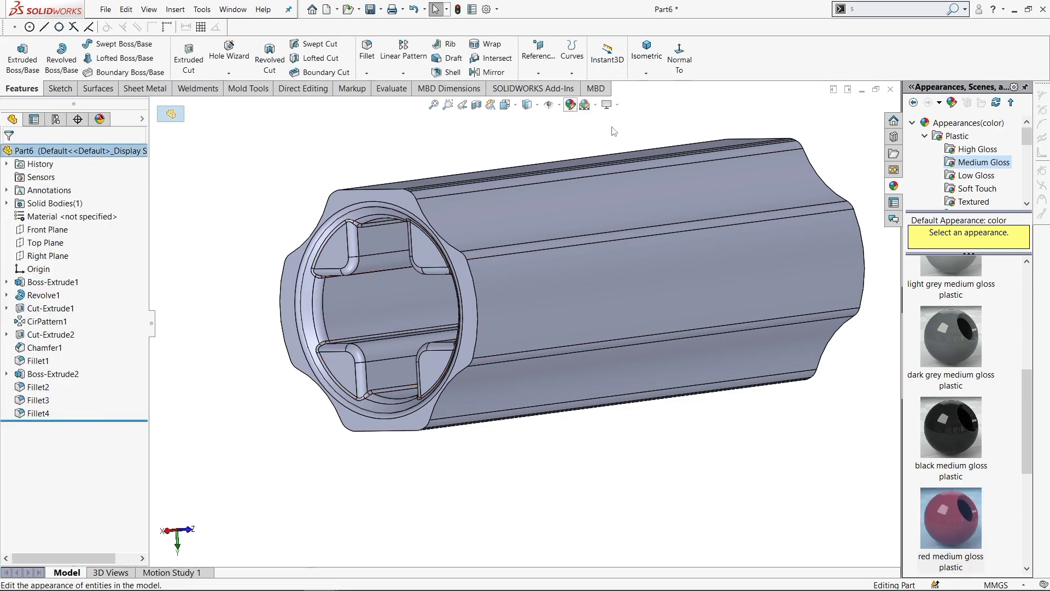
{"action": "left_click_drag", "start_coordinate": [953, 512], "coordinate": [663, 425]}
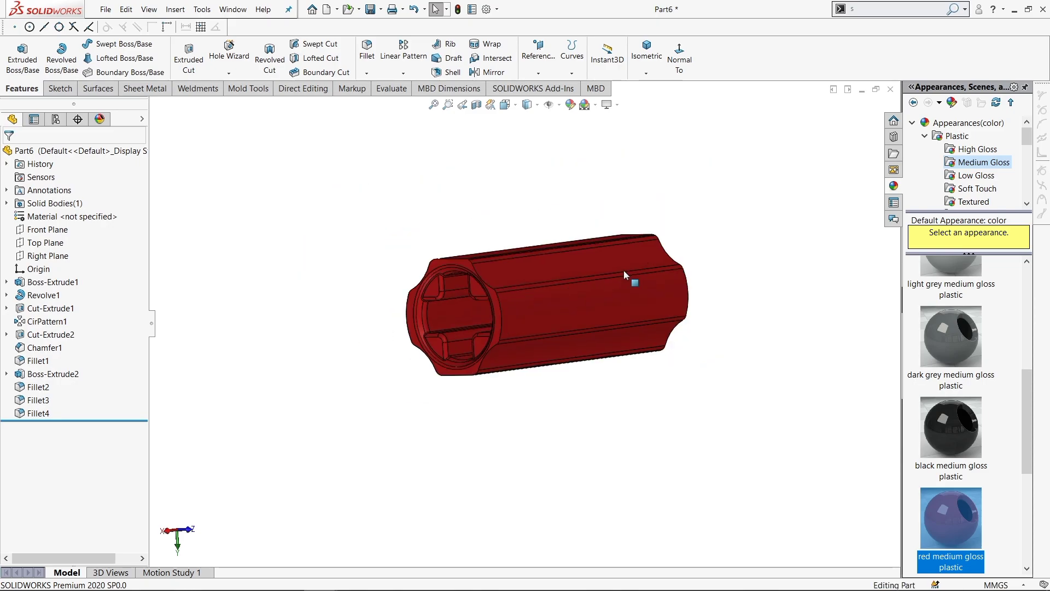